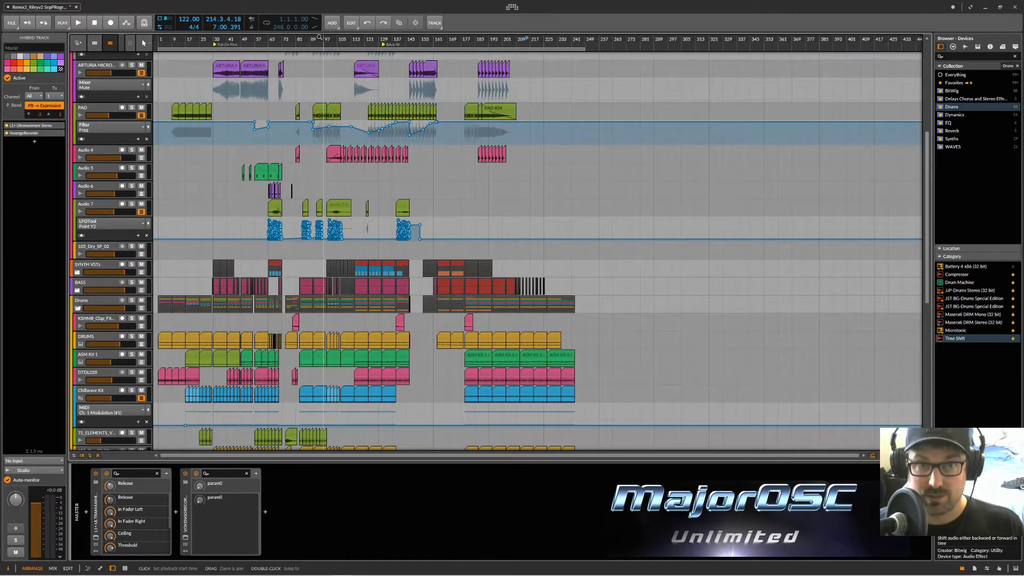
Select the Hydrasynth and KICK tracks in the MIDI group and turn off record arming on each.
{"action": "scroll", "coordinate": [212, 127], "scroll_direction": "up", "scroll_amount": 5}
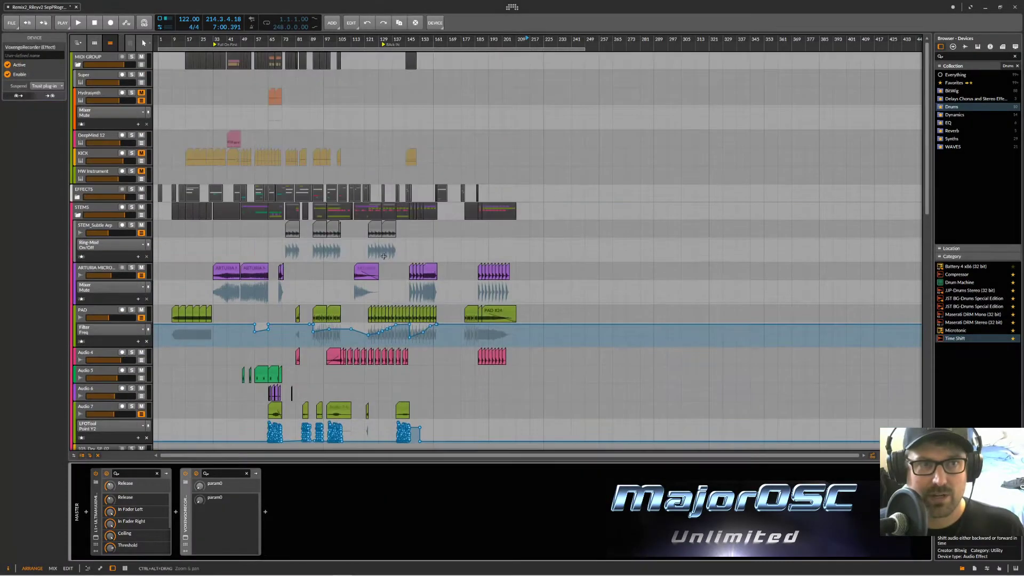
{"action": "left_click", "coordinate": [103, 95]}
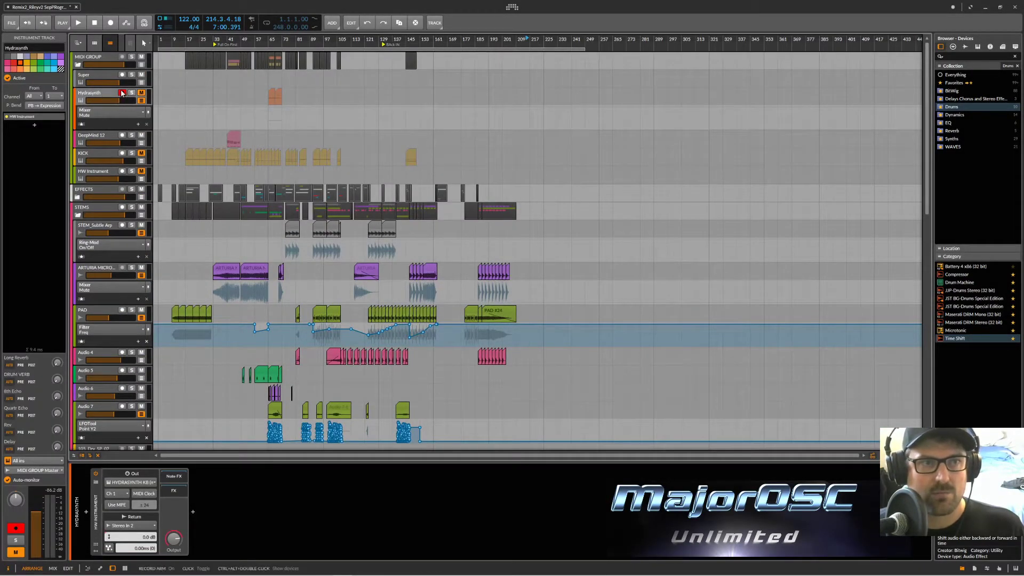
{"action": "left_click", "coordinate": [122, 93]}
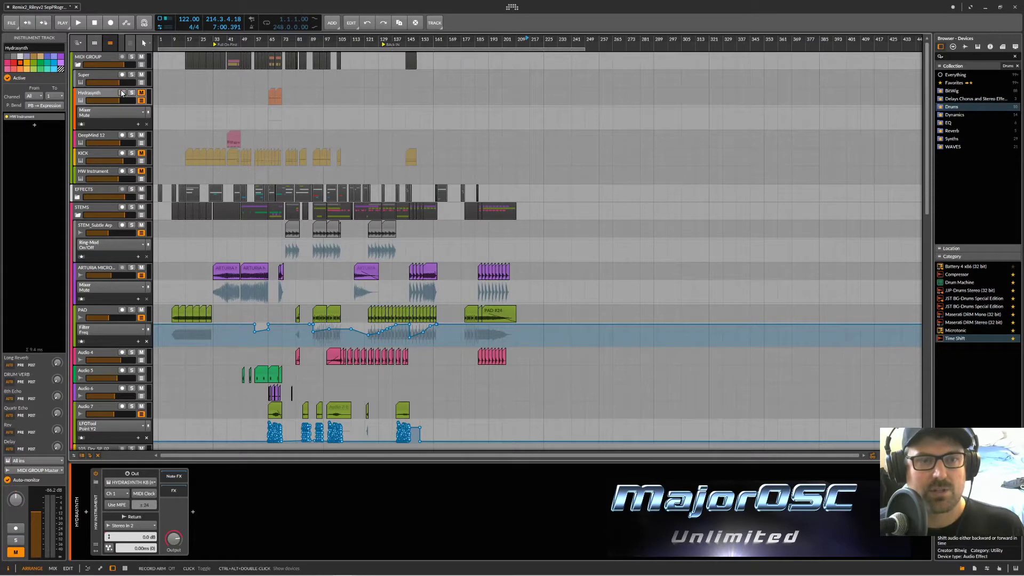
{"action": "left_click", "coordinate": [105, 154]}
{"action": "left_click", "coordinate": [121, 154]}
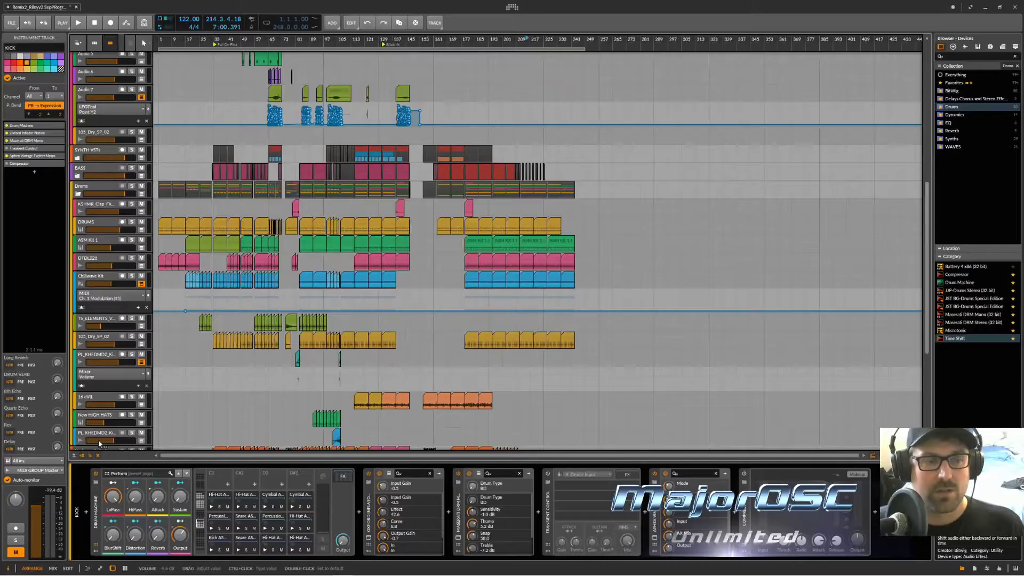
Open the L1+ Ultramaximizer plug-in window from the Master track's device chain.
{"action": "scroll", "coordinate": [99, 443], "scroll_direction": "down", "scroll_amount": 5}
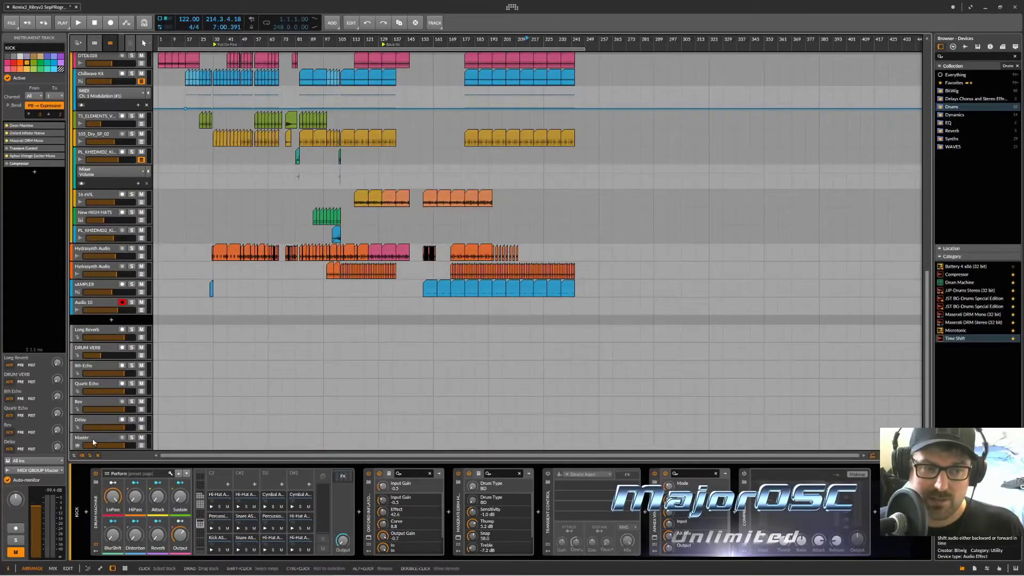
{"action": "left_click", "coordinate": [93, 441]}
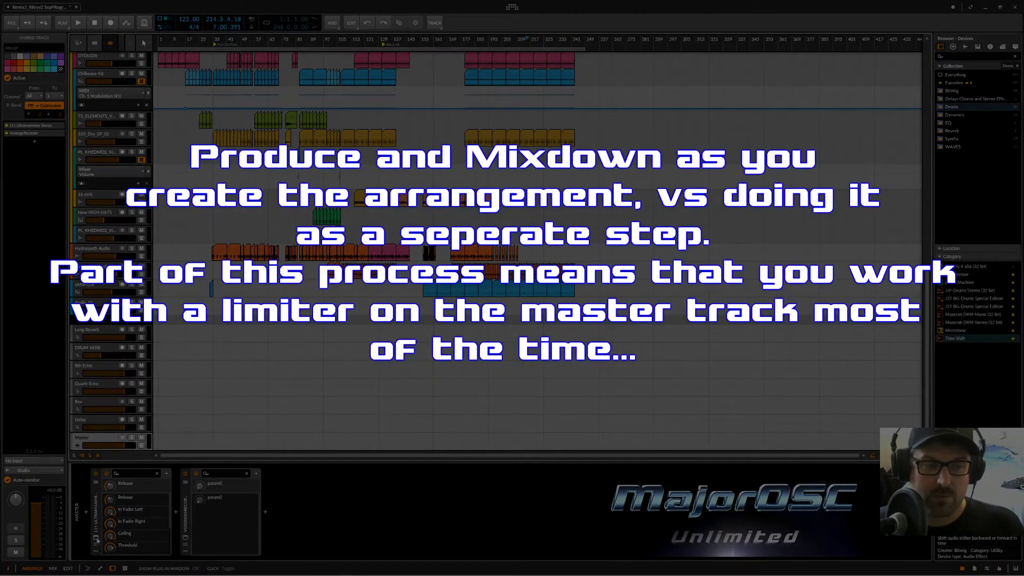
{"action": "left_click", "coordinate": [97, 539]}
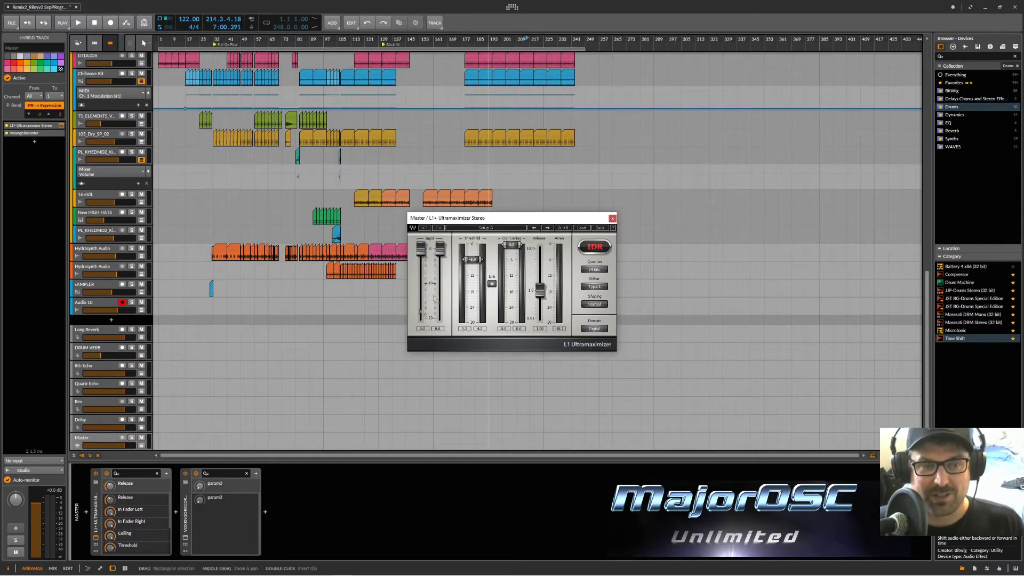
{"action": "left_click", "coordinate": [113, 439]}
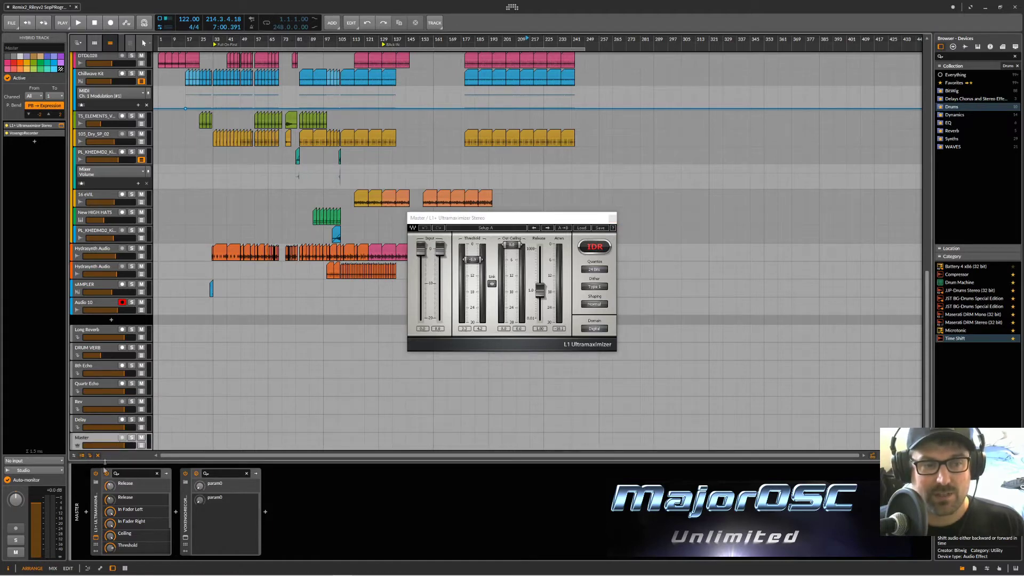
Set the play start position to bar 33 and bypass the L1+ Ultramaximizer on the Master track.
{"action": "left_click", "coordinate": [214, 309]}
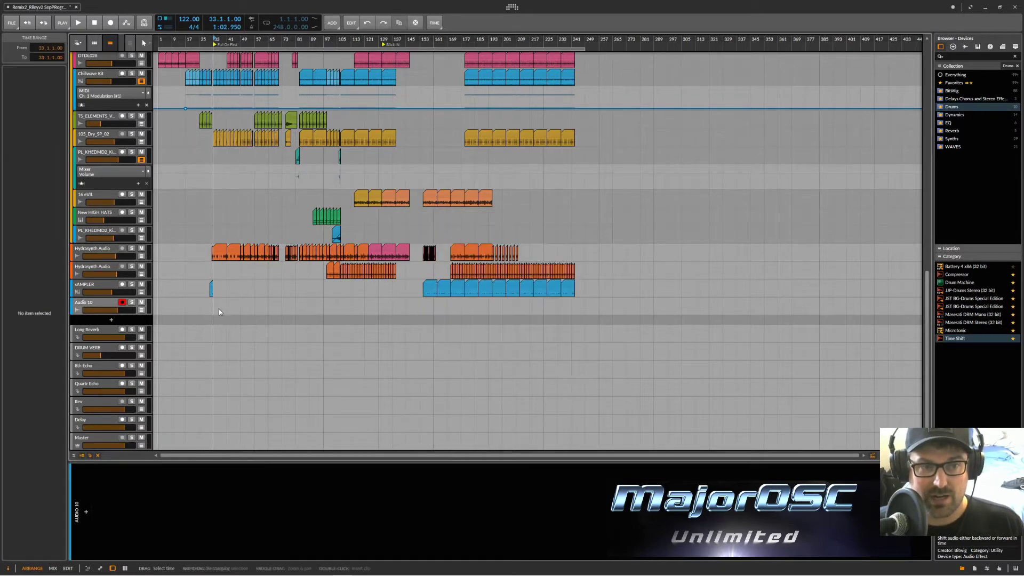
{"action": "left_click", "coordinate": [97, 437]}
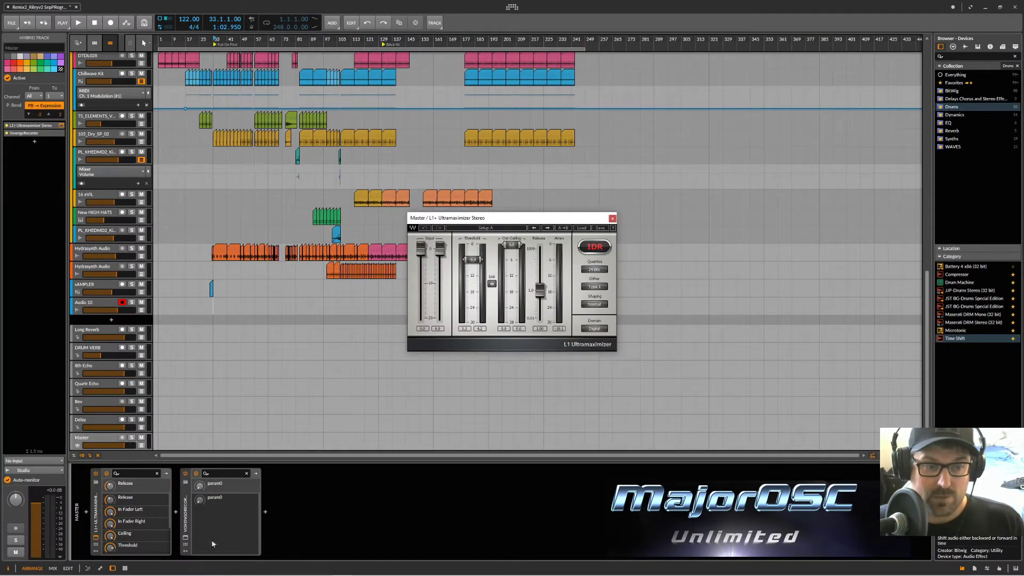
{"action": "left_click", "coordinate": [186, 538]}
{"action": "left_click", "coordinate": [185, 540]}
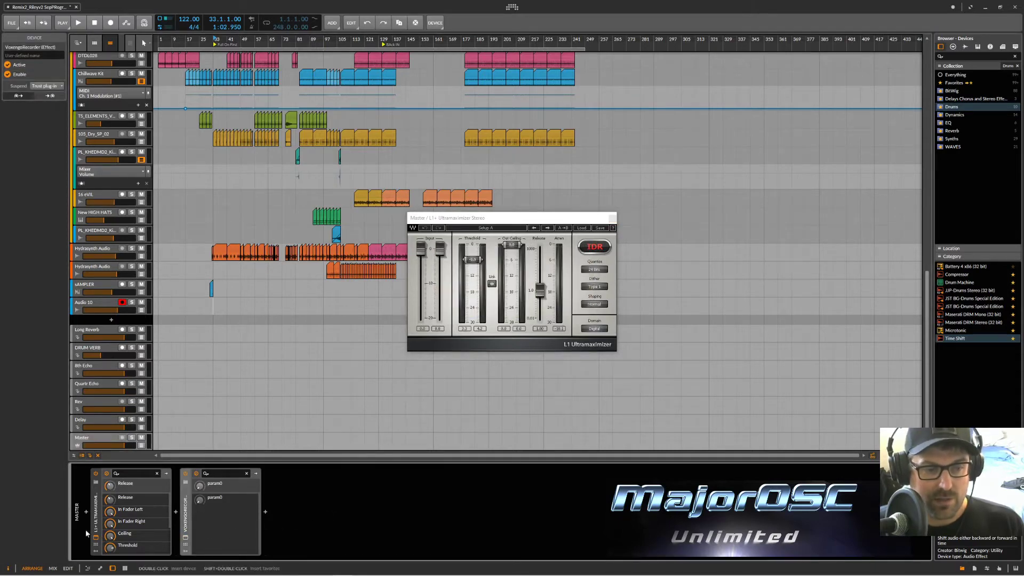
{"action": "left_click", "coordinate": [103, 501]}
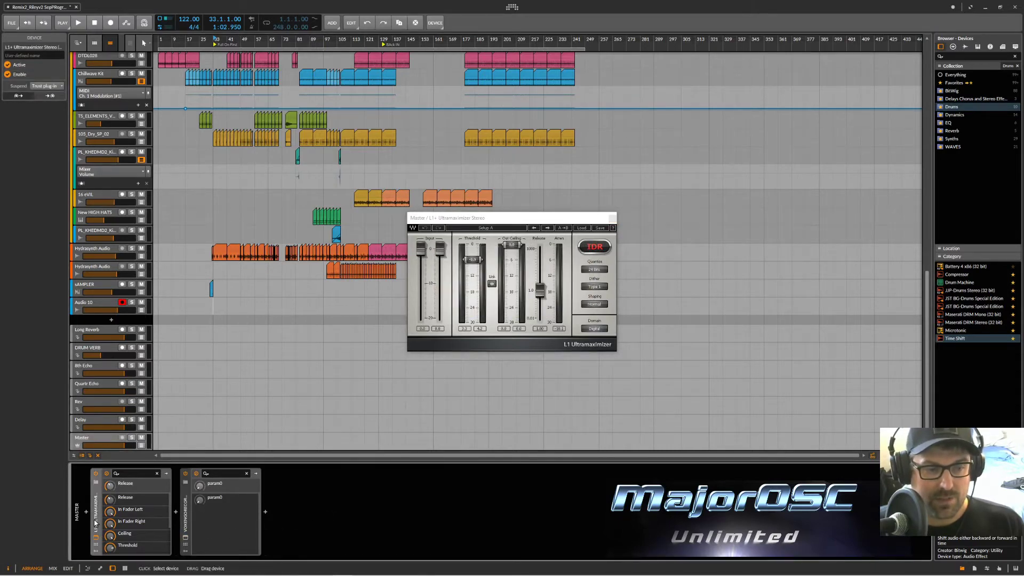
{"action": "left_click", "coordinate": [95, 471]}
Play from bar 33 with the limiter bypassed, check the Master level in the mixer, and return to the arrangement.
{"action": "key", "text": "space"}
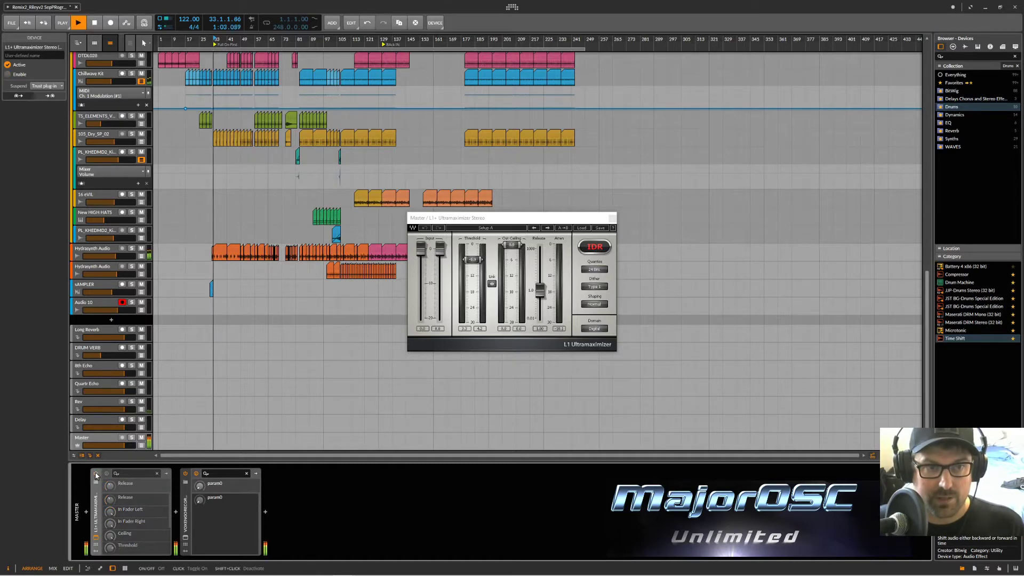
{"action": "key", "text": "alt+2"}
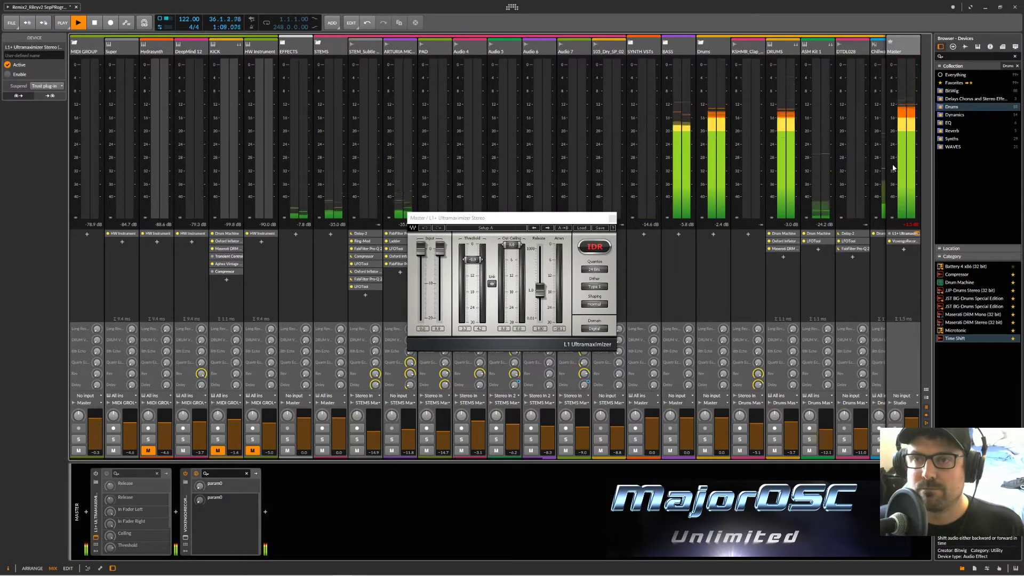
{"action": "left_click", "coordinate": [901, 49]}
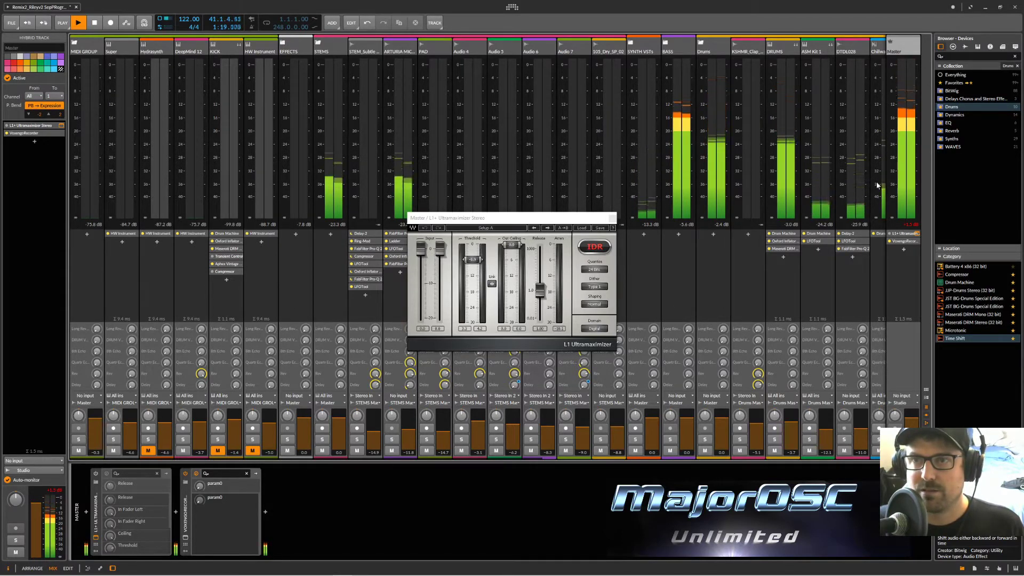
{"action": "key", "text": "space"}
{"action": "key", "text": "F1"}
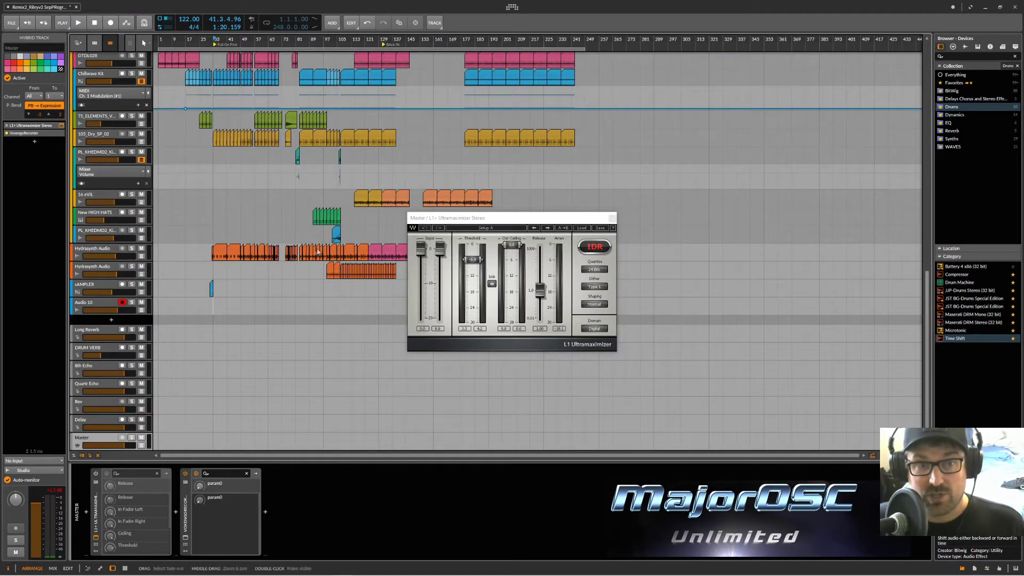
Play from the upper Hydrasynth Audio track's clip near bar 104, check the mixer levels, and return to the stopped arrangement.
{"action": "left_click", "coordinate": [337, 250]}
{"action": "key", "text": "space"}
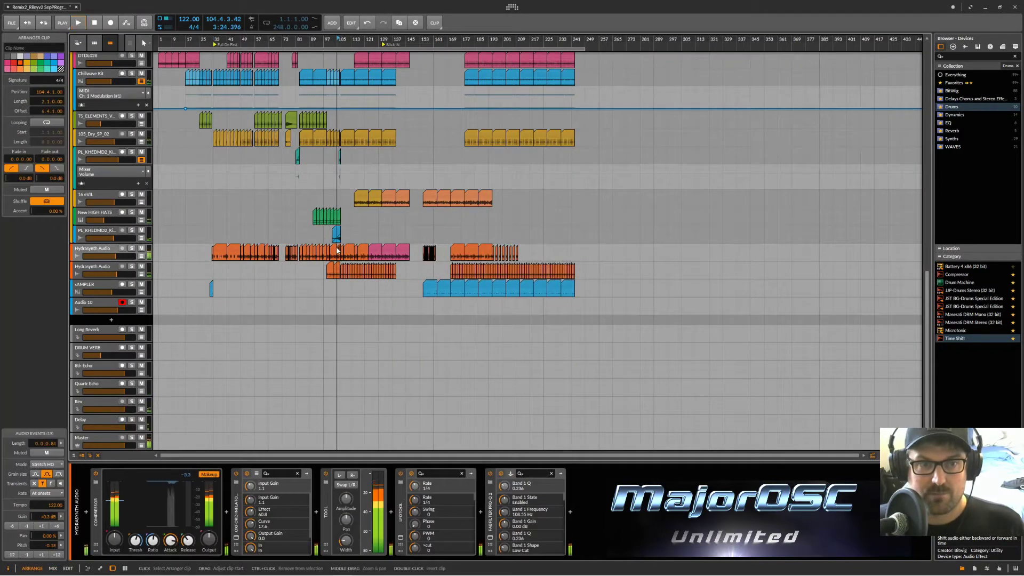
{"action": "key", "text": "F2"}
{"action": "key", "text": "F1"}
{"action": "key", "text": "F2"}
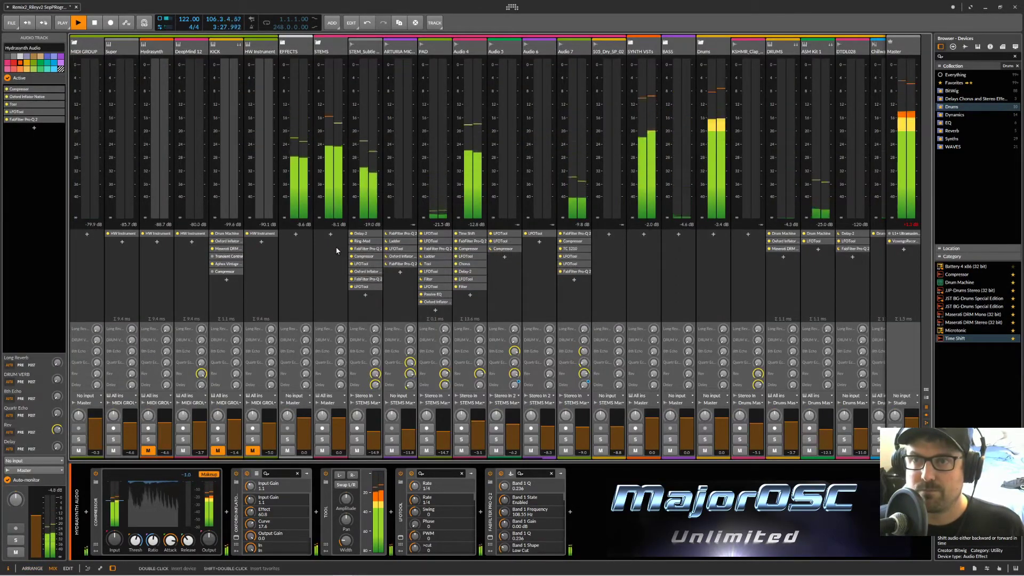
{"action": "key", "text": "F1"}
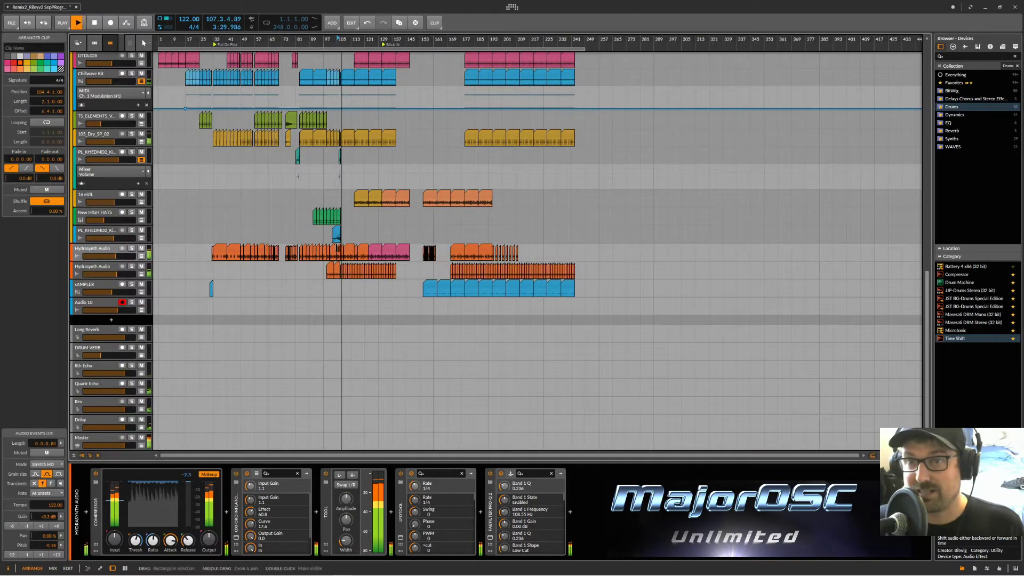
{"action": "key", "text": "space"}
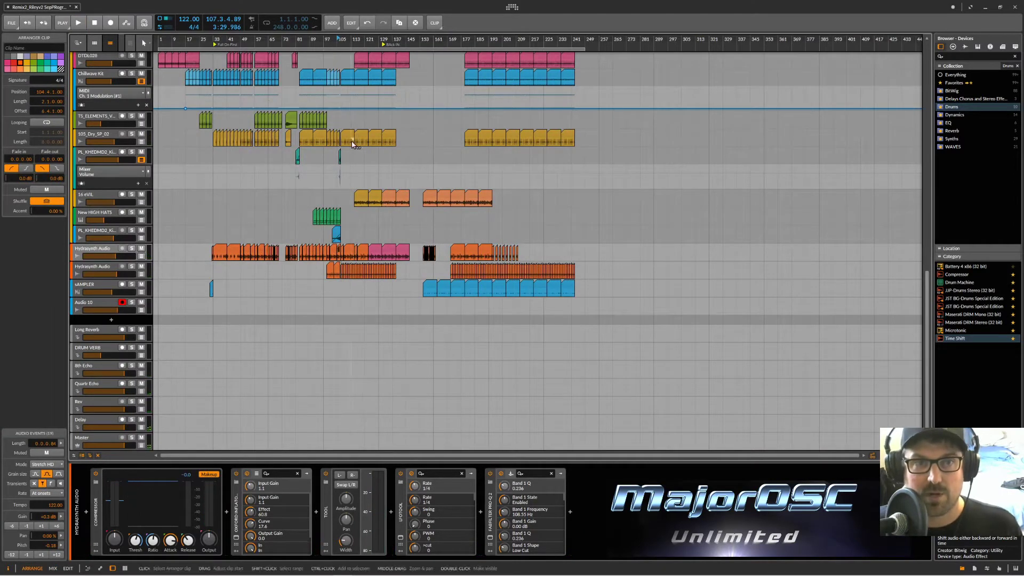
{"action": "key", "text": "F2"}
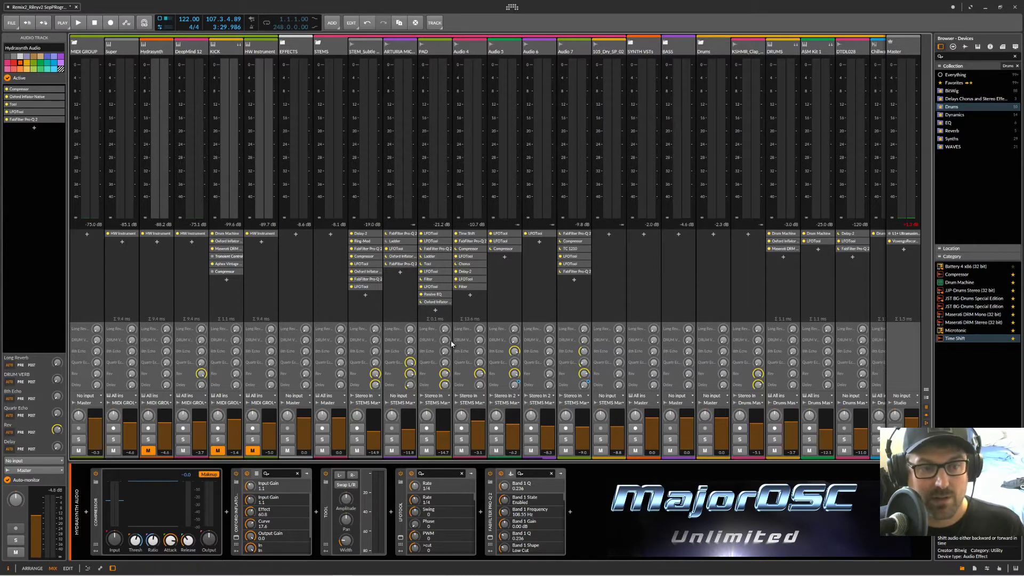
{"action": "key", "text": "alt+1"}
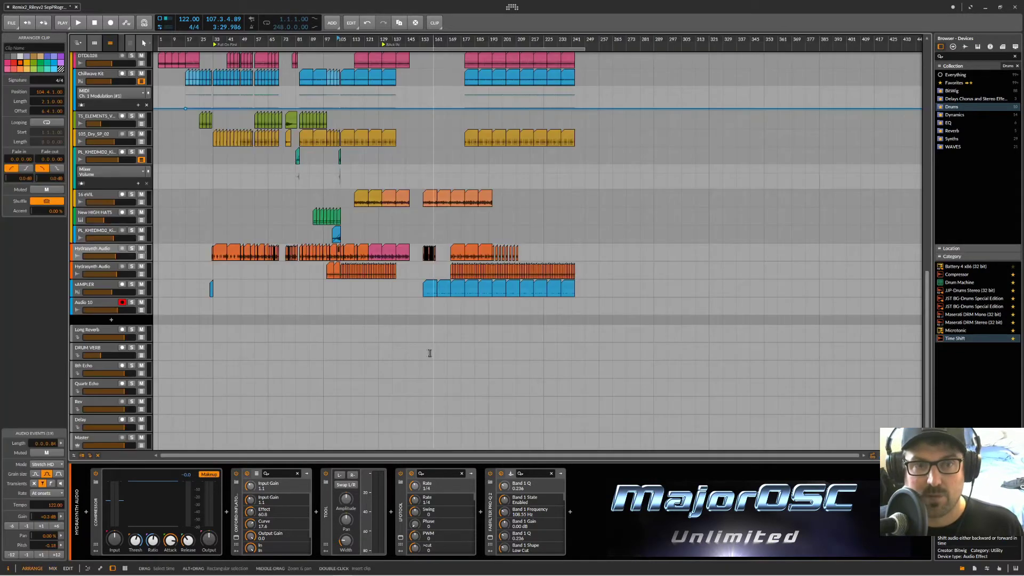
Re-enable the L1+ Ultramaximizer on the Master track and briefly play the section around bar 104 through it.
{"action": "left_click", "coordinate": [97, 443]}
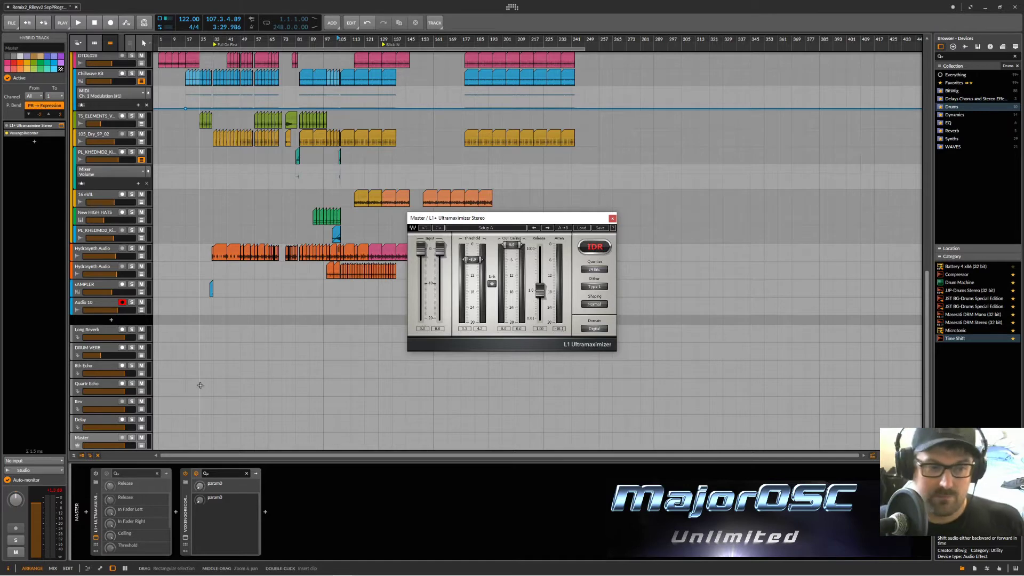
{"action": "key", "text": "space"}
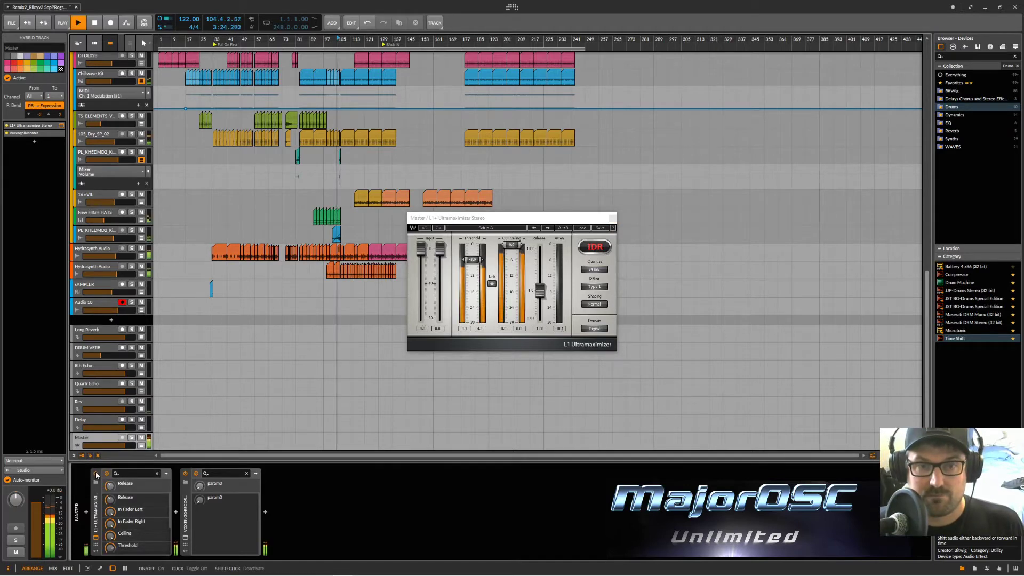
{"action": "key", "text": "space"}
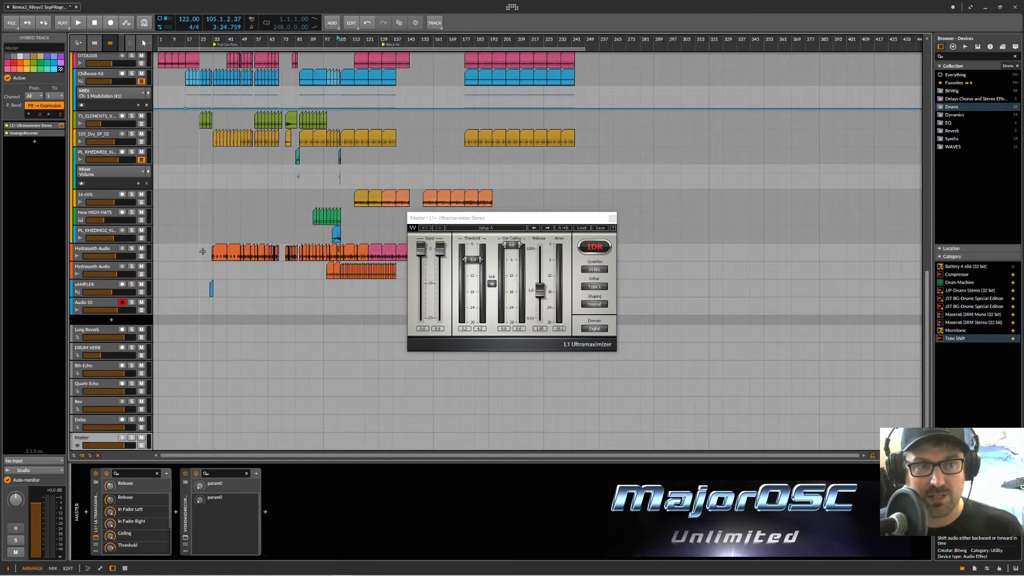
Inspect the upper Hydrasynth Audio track's devices, return to the Master track, and close its L1+ Ultramaximizer window.
{"action": "left_click", "coordinate": [104, 247]}
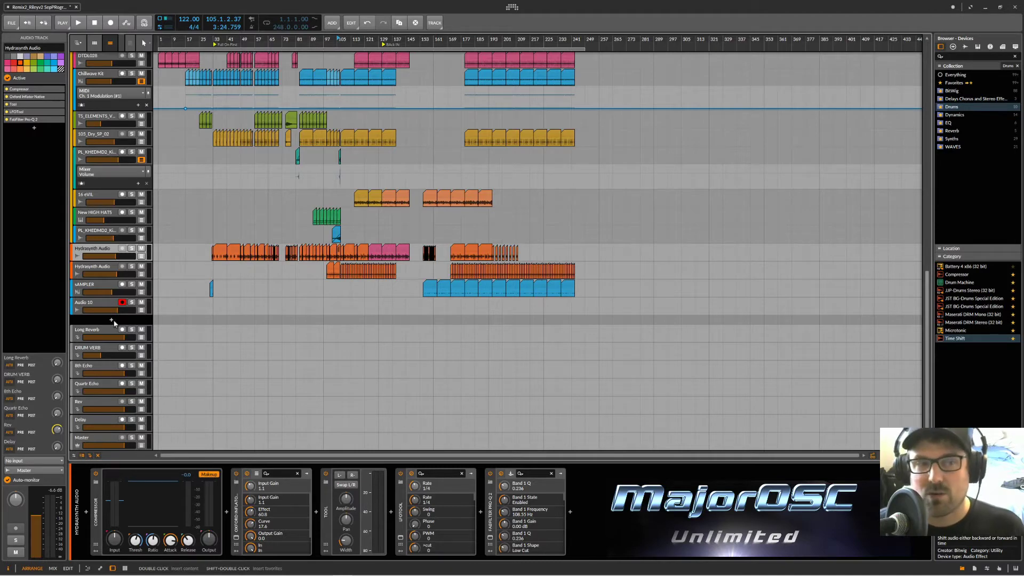
{"action": "left_click", "coordinate": [90, 440]}
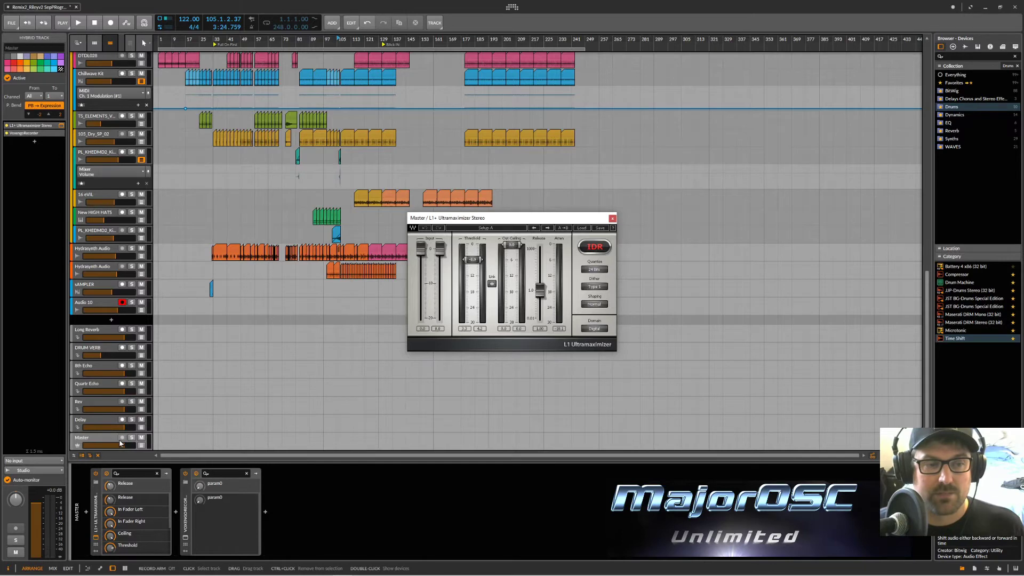
{"action": "left_click", "coordinate": [113, 438]}
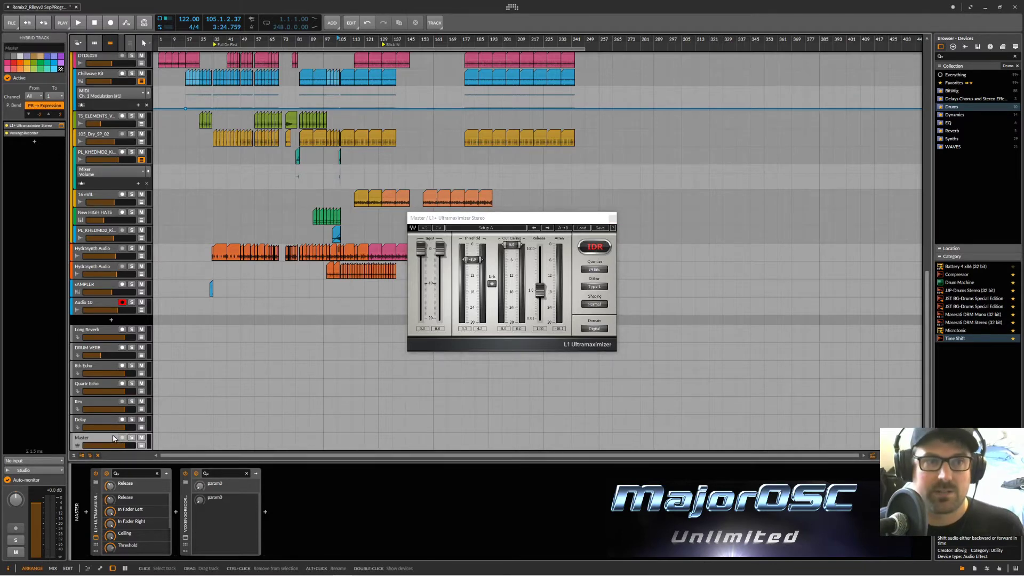
{"action": "left_click", "coordinate": [612, 218]}
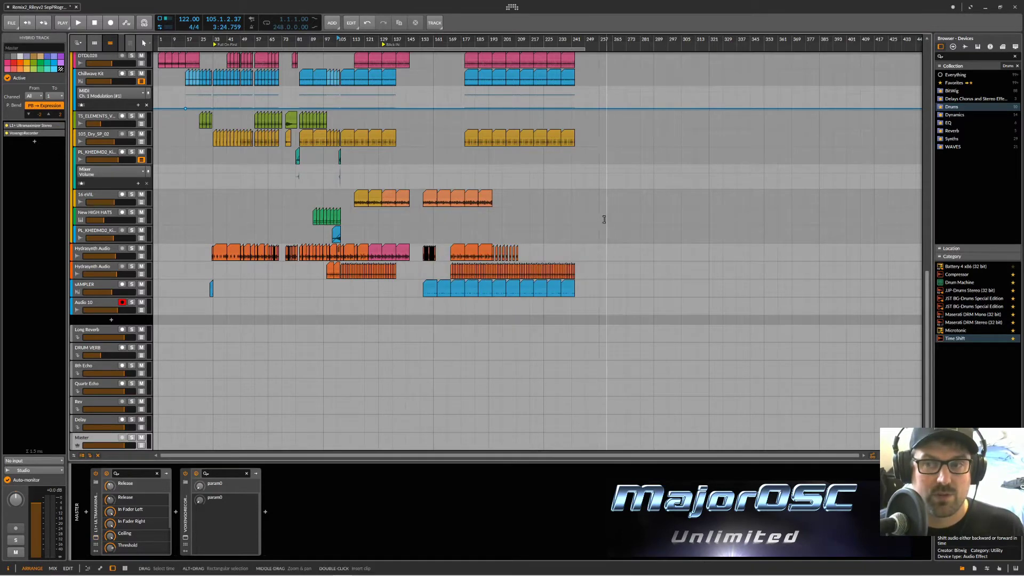
Collapse the MIDI GROUP track at the start of the arrangement, leaving the EFFECTS group folded.
{"action": "scroll", "coordinate": [223, 254], "scroll_direction": "up", "scroll_amount": 10}
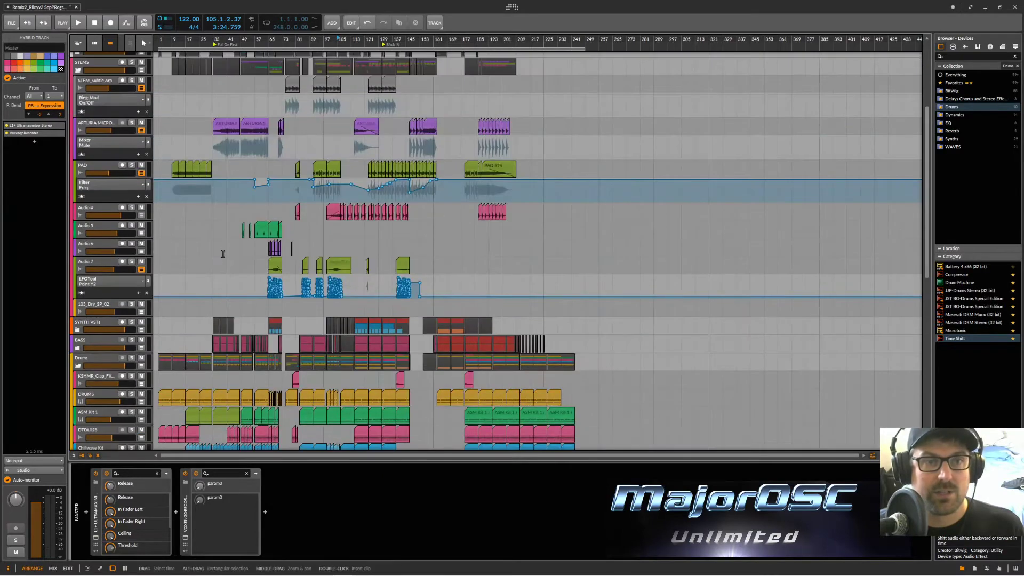
{"action": "scroll", "coordinate": [223, 254], "scroll_direction": "up", "scroll_amount": 4}
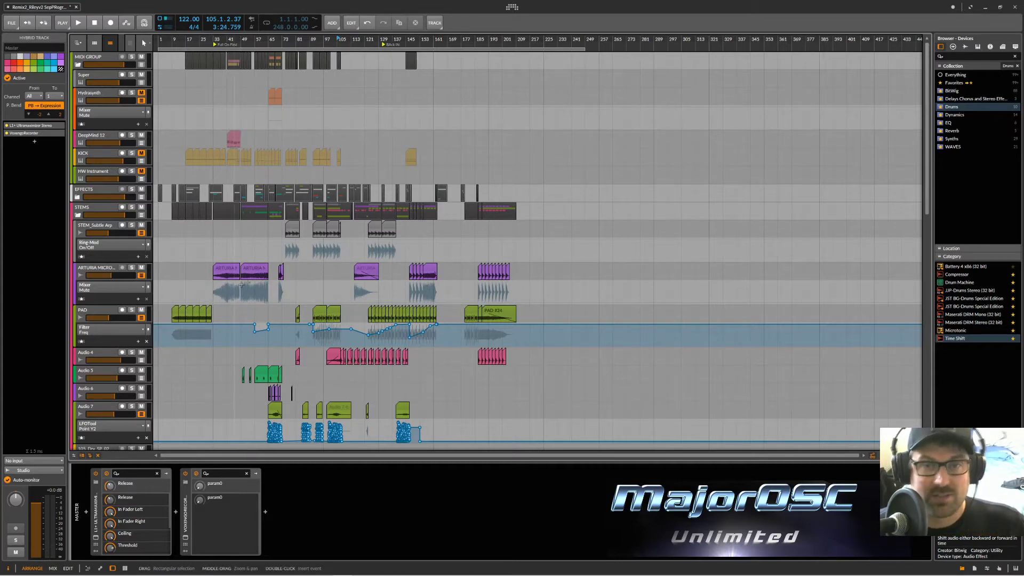
{"action": "scroll", "coordinate": [324, 269], "scroll_direction": "down", "scroll_amount": 4}
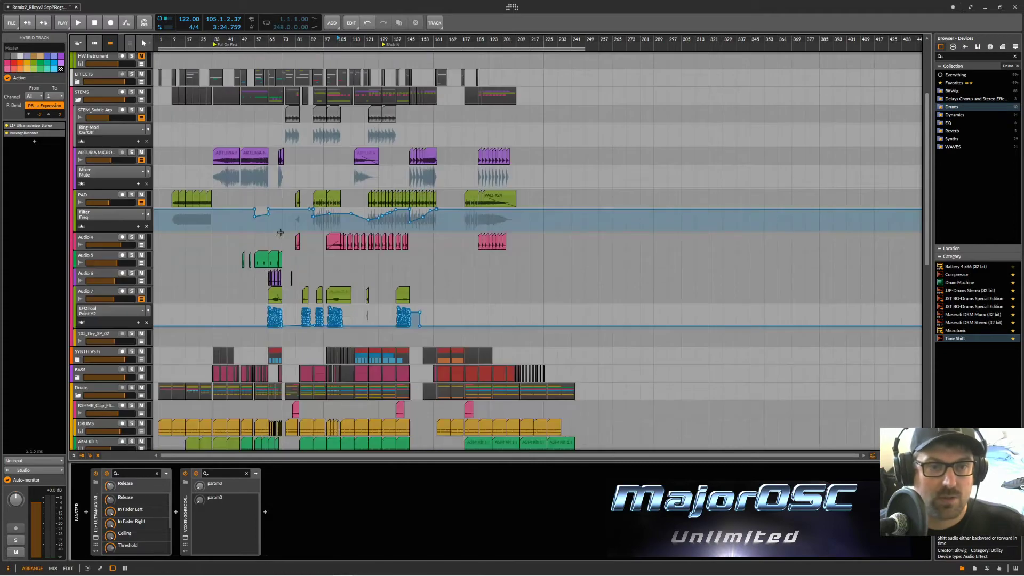
{"action": "scroll", "coordinate": [160, 240], "scroll_direction": "up", "scroll_amount": 4}
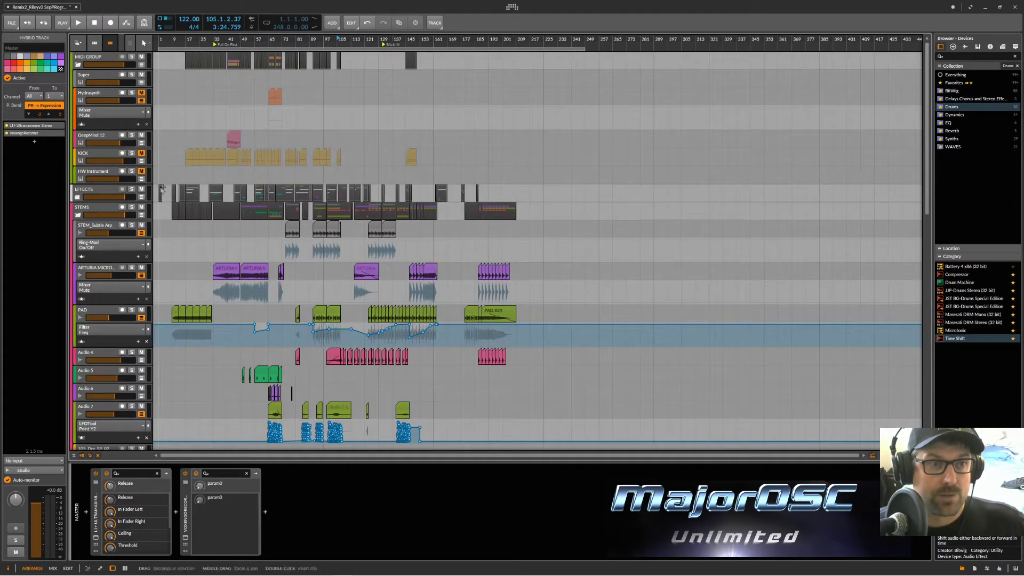
{"action": "left_click", "coordinate": [78, 197]}
{"action": "left_click", "coordinate": [78, 197]}
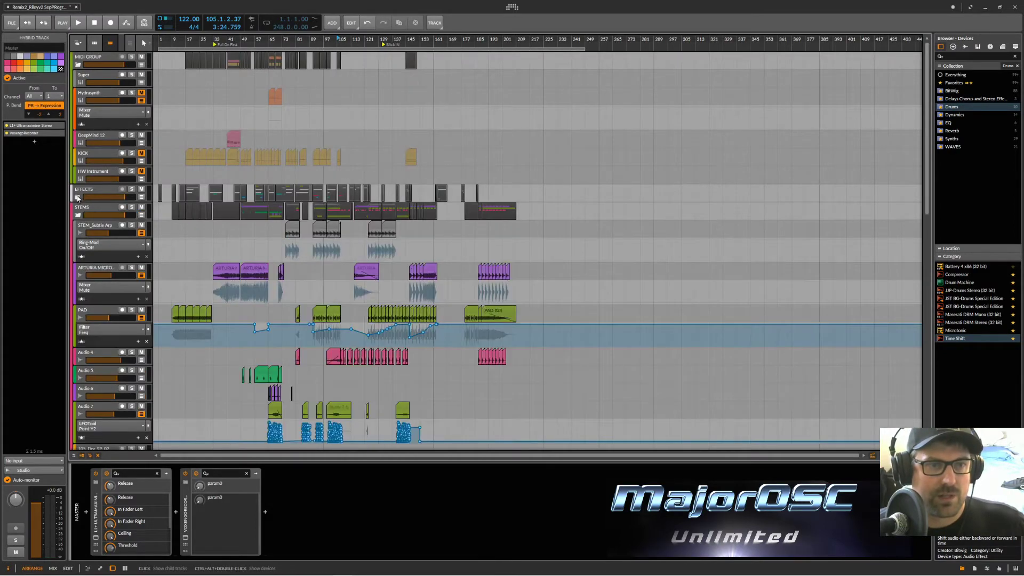
{"action": "left_click", "coordinate": [78, 64]}
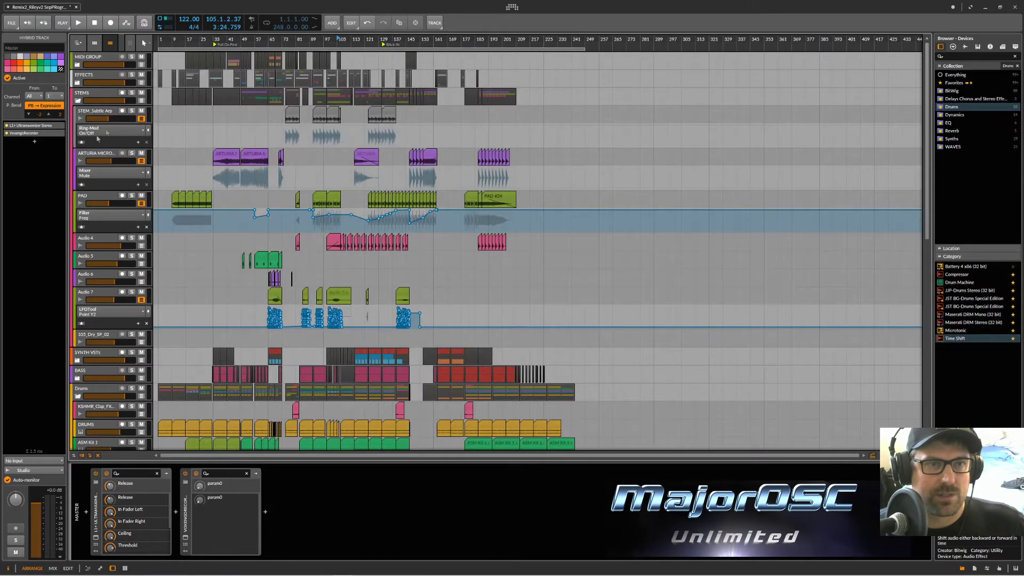
Collapse the STEMS and Drums groups, and select the upper Hydrasynth Audio track to show its devices.
{"action": "left_click", "coordinate": [78, 100]}
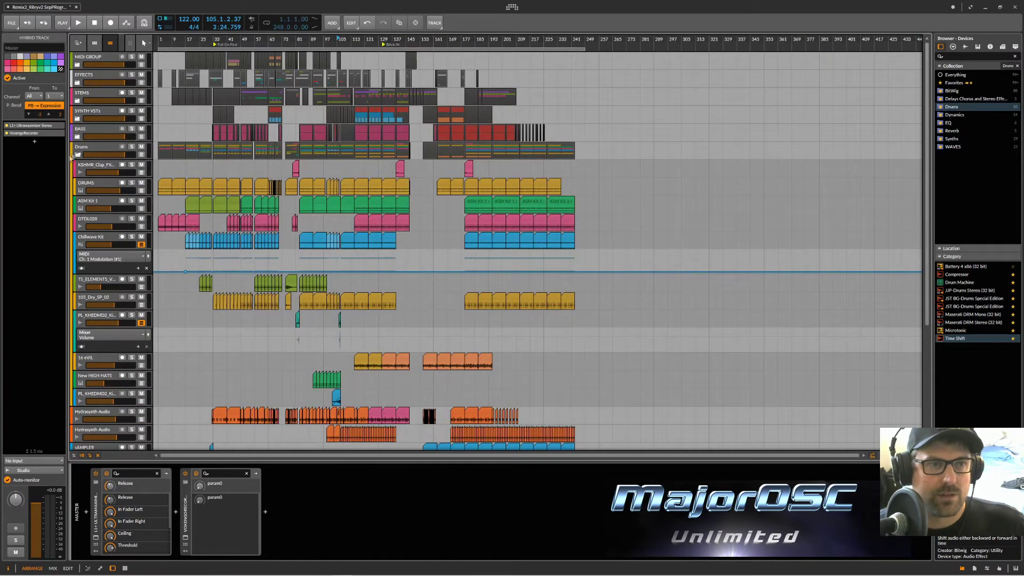
{"action": "left_click", "coordinate": [78, 154]}
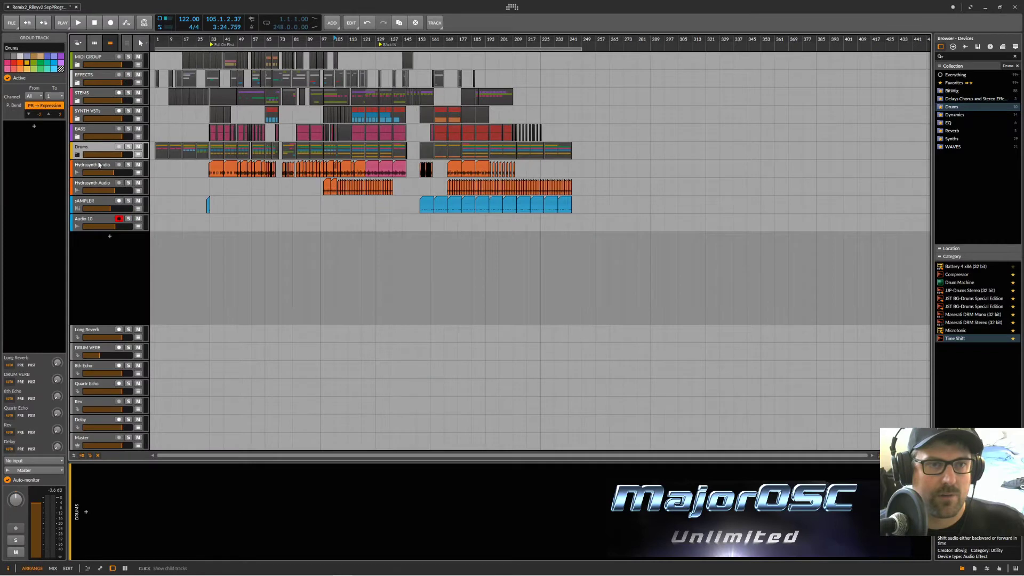
{"action": "left_click", "coordinate": [86, 166]}
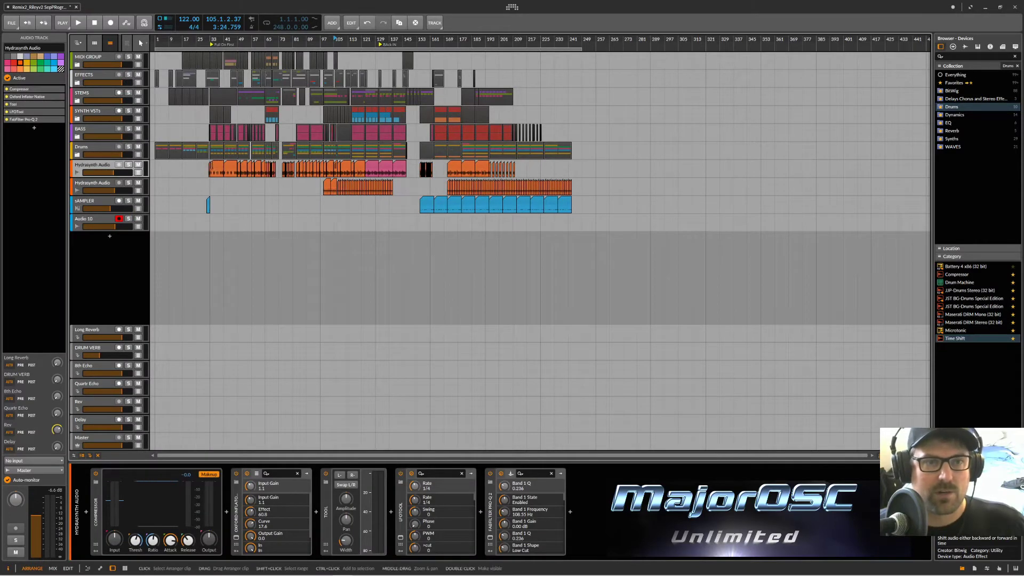
Mark the extent of the upper Hydrasynth Audio track's clips, placing the time cursor at bar 25 and at bar 217.
{"action": "left_click_drag", "start_coordinate": [555, 169], "coordinate": [199, 177]}
{"action": "left_click", "coordinate": [198, 173]}
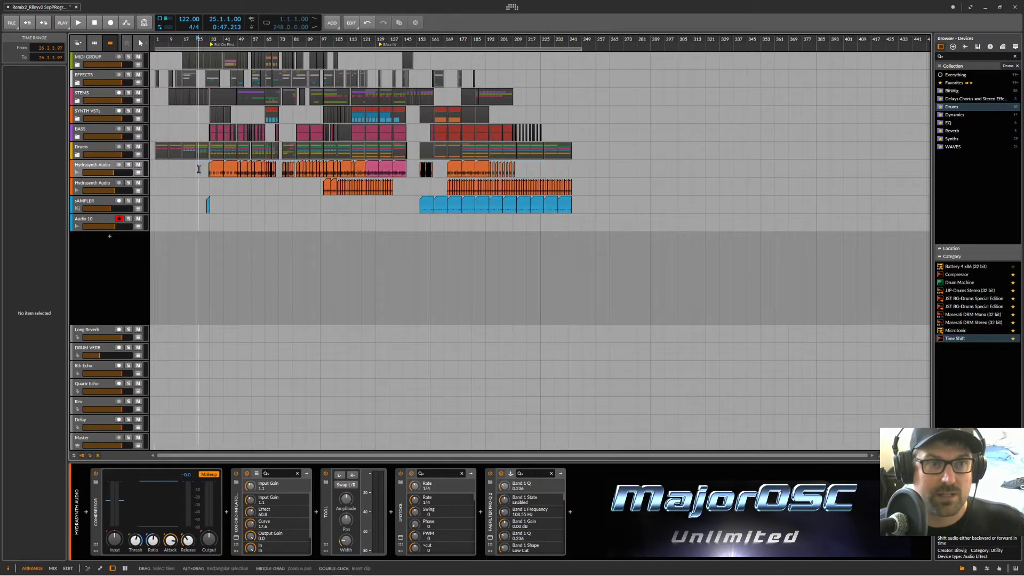
{"action": "left_click_drag", "start_coordinate": [527, 169], "coordinate": [517, 169]}
{"action": "left_click", "coordinate": [525, 169]}
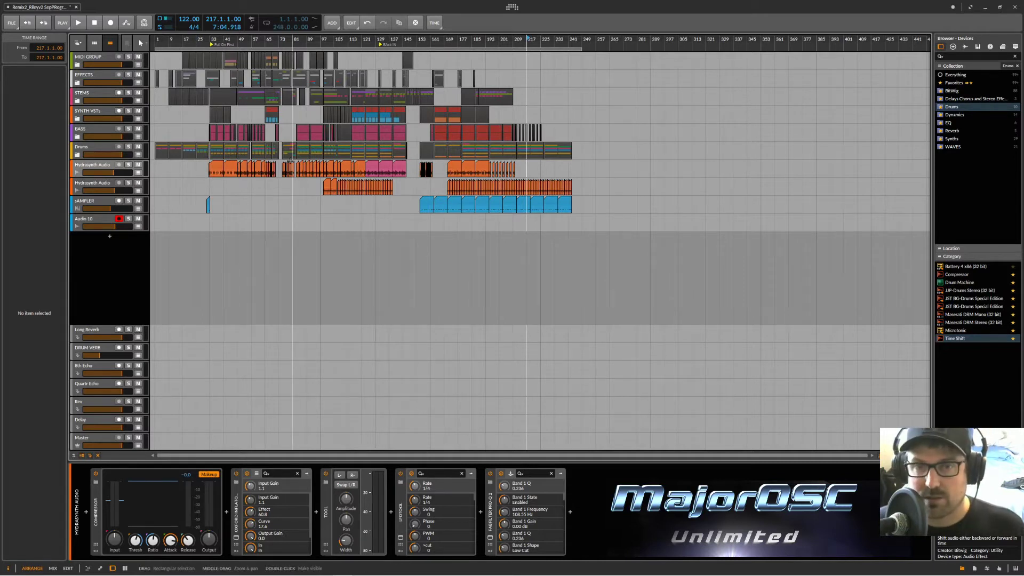
{"action": "key", "text": "alt+Tab"}
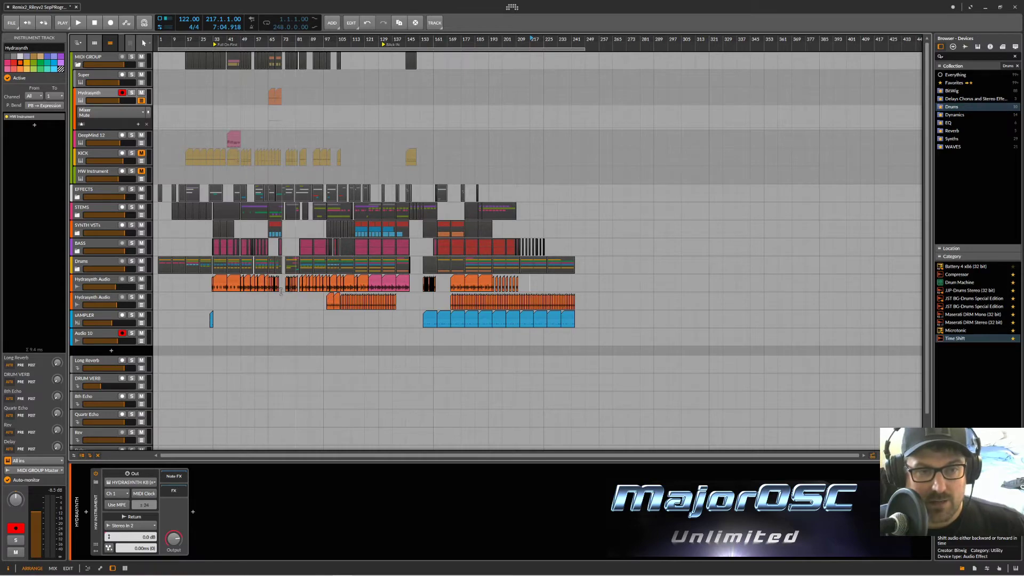
Play the upper Hydrasynth Audio track soloed from its clip at bar 75 and show its device chain.
{"action": "scroll", "coordinate": [249, 295], "scroll_direction": "up", "scroll_amount": 5}
{"action": "scroll", "coordinate": [249, 295], "scroll_direction": "up", "scroll_amount": 3}
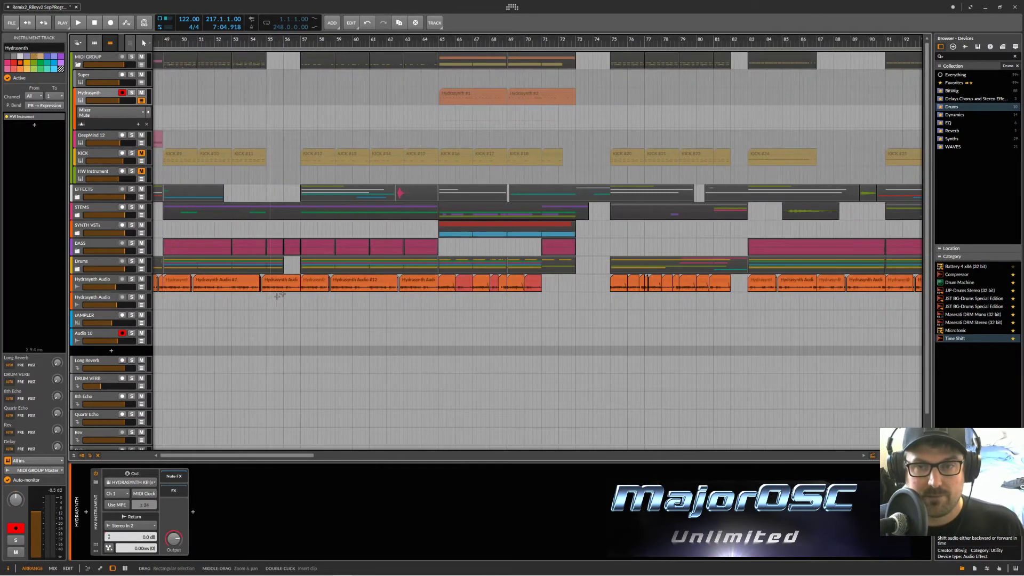
{"action": "scroll", "coordinate": [280, 295], "scroll_direction": "right", "scroll_amount": 5}
{"action": "left_click", "coordinate": [388, 279]}
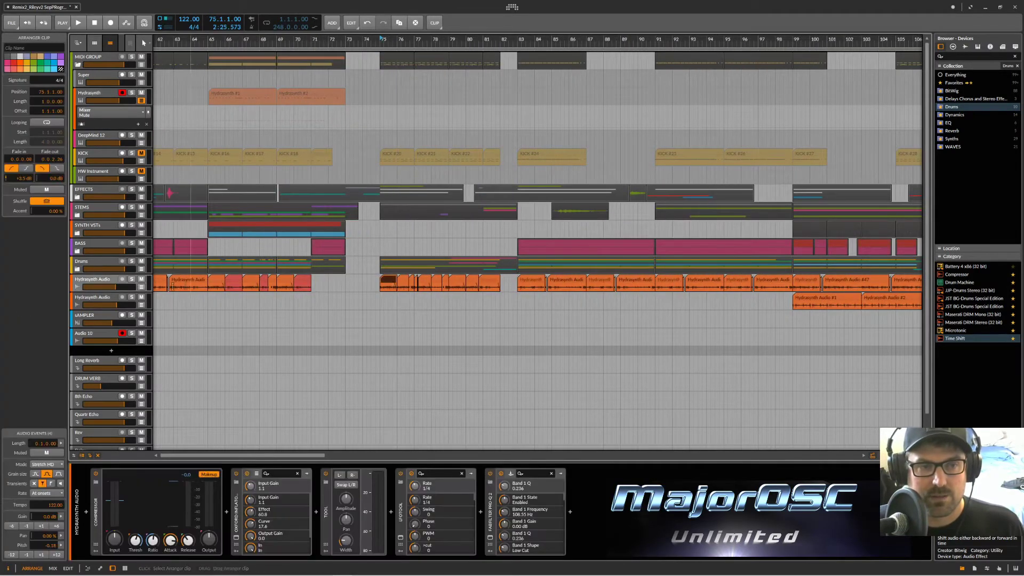
{"action": "key", "text": "space"}
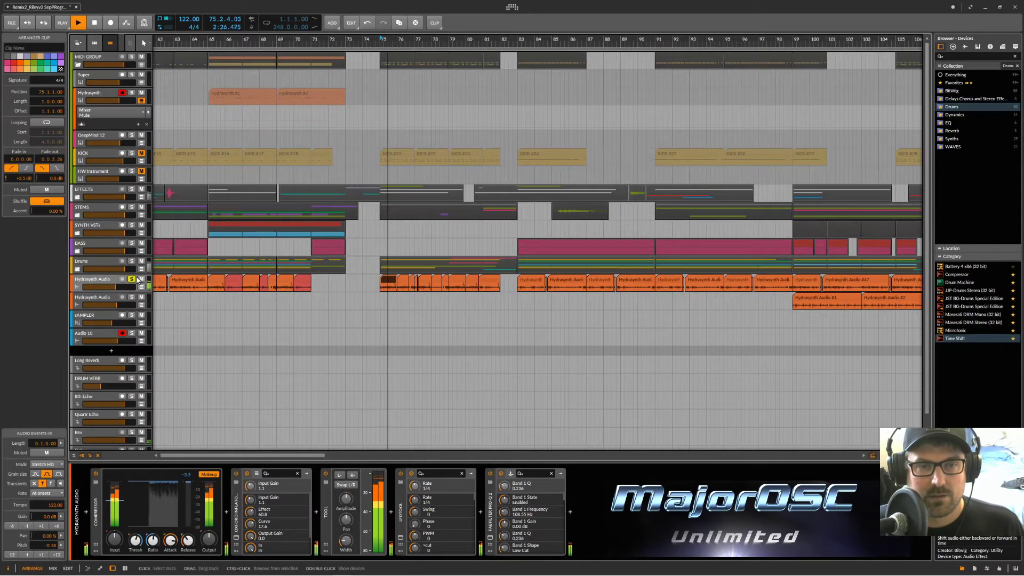
{"action": "left_click", "coordinate": [94, 285]}
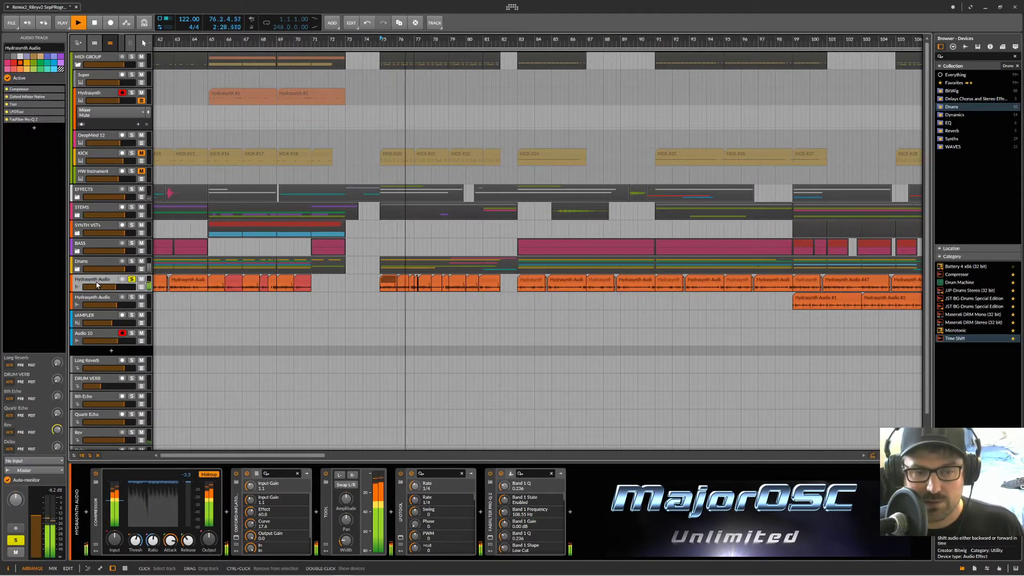
Inspect the upper Hydrasynth Audio track's LFOTool and FabFilter Pro-Q 2 windows during playback, close both, and stop.
{"action": "left_click", "coordinate": [401, 538]}
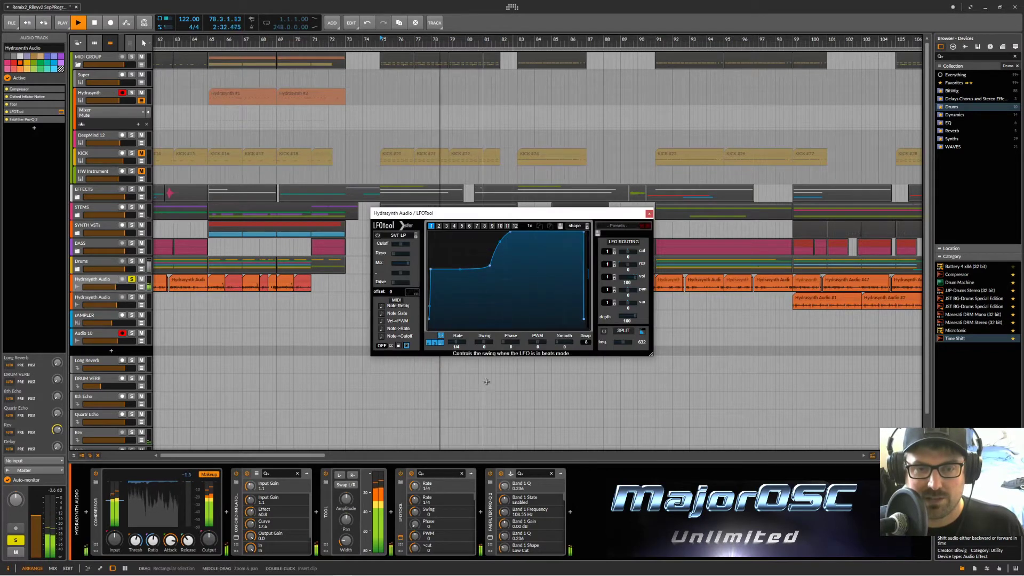
{"action": "left_click", "coordinate": [490, 538]}
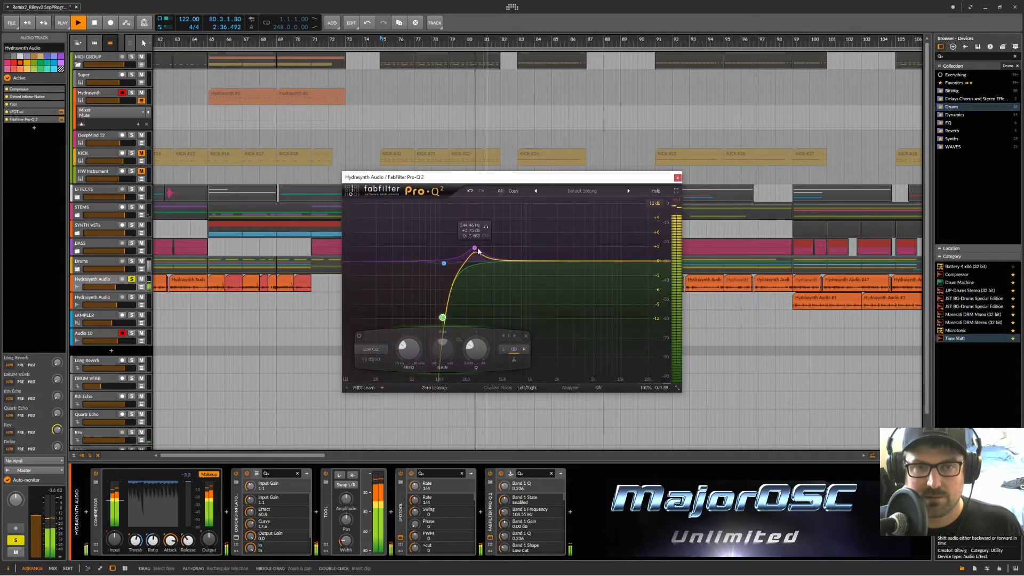
{"action": "left_click", "coordinate": [677, 177]}
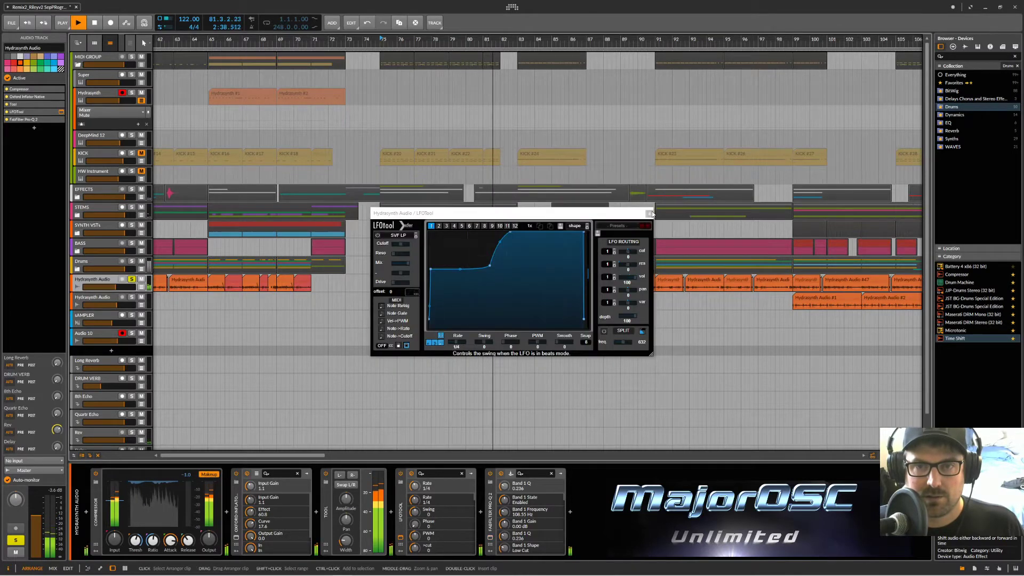
{"action": "left_click", "coordinate": [646, 209]}
{"action": "key", "text": "space"}
{"action": "left_click", "coordinate": [480, 302]}
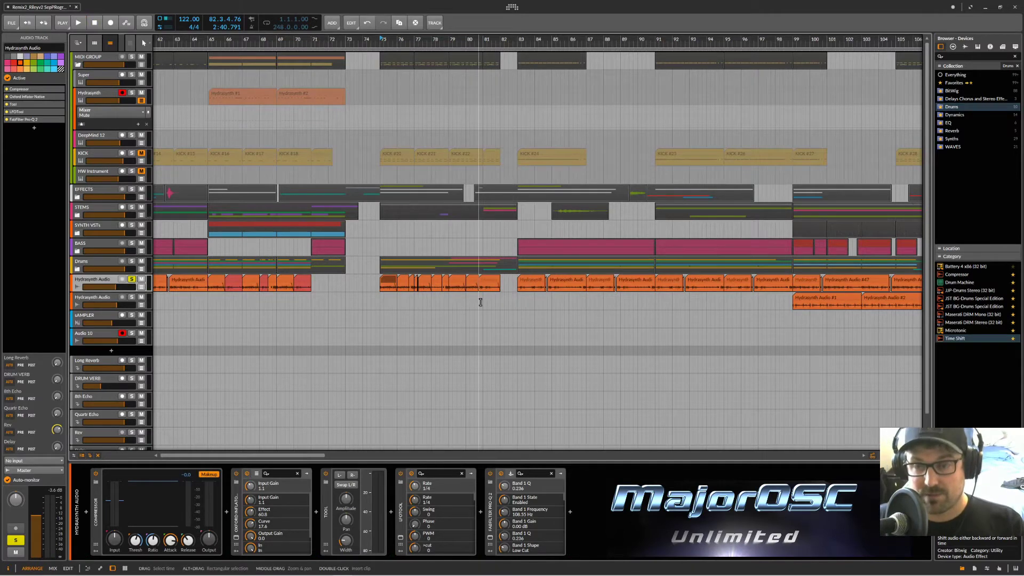
{"action": "left_click", "coordinate": [481, 302]}
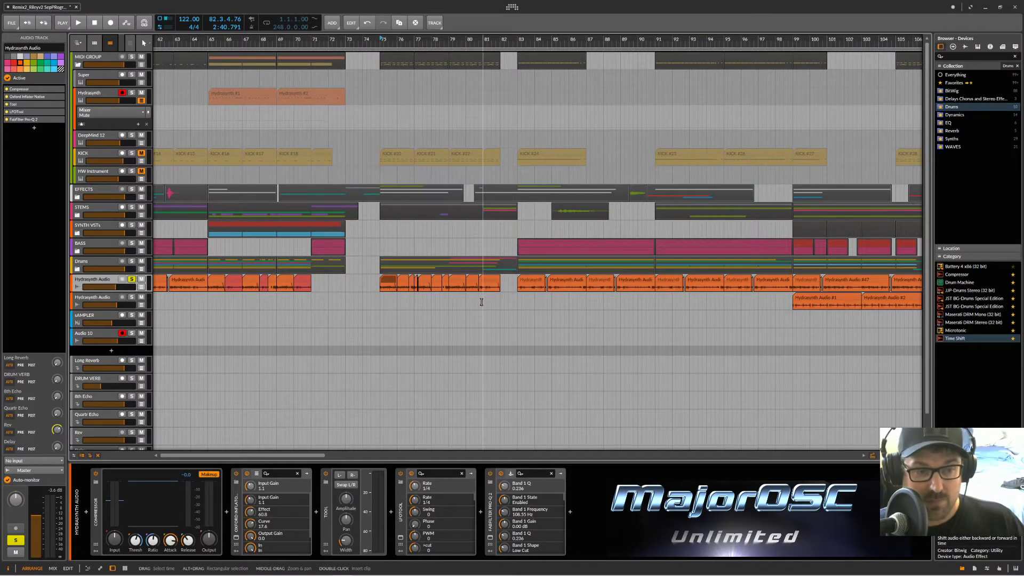
Play the upper Hydrasynth Audio track from its clip at bar 83, adding the BASS and Drums groups to the solo.
{"action": "left_click", "coordinate": [538, 280]}
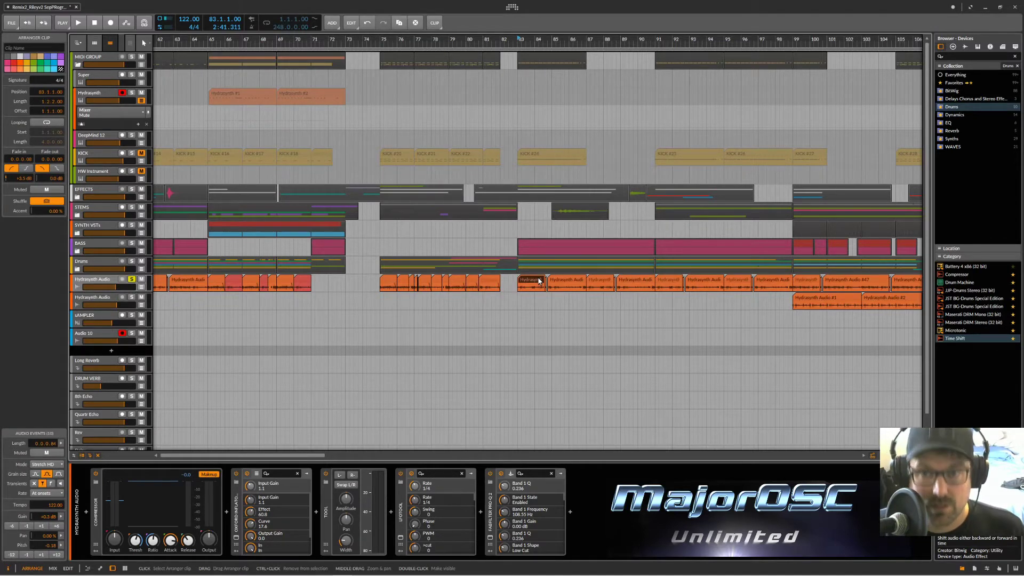
{"action": "key", "text": "space"}
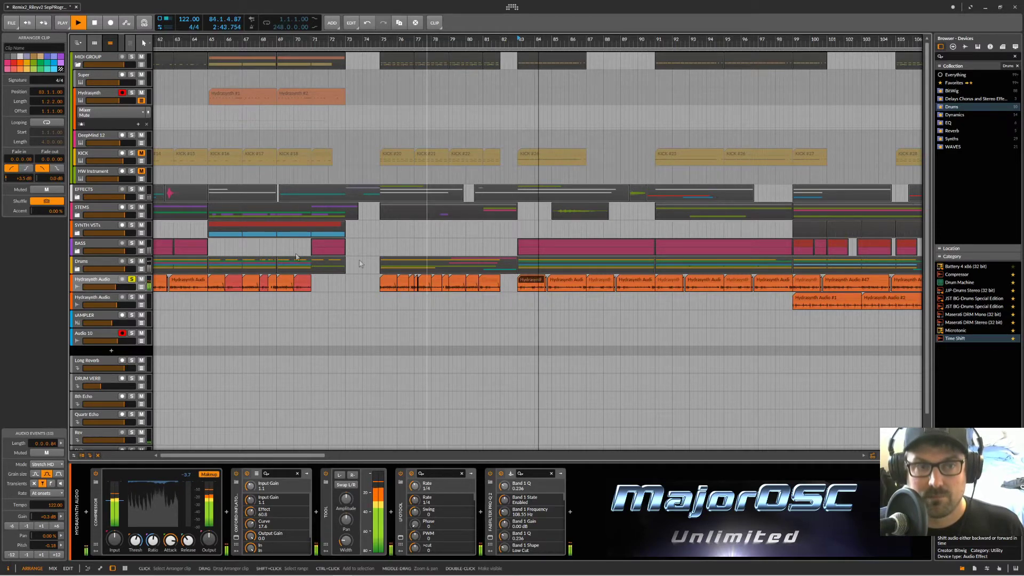
{"action": "left_click", "coordinate": [131, 243]}
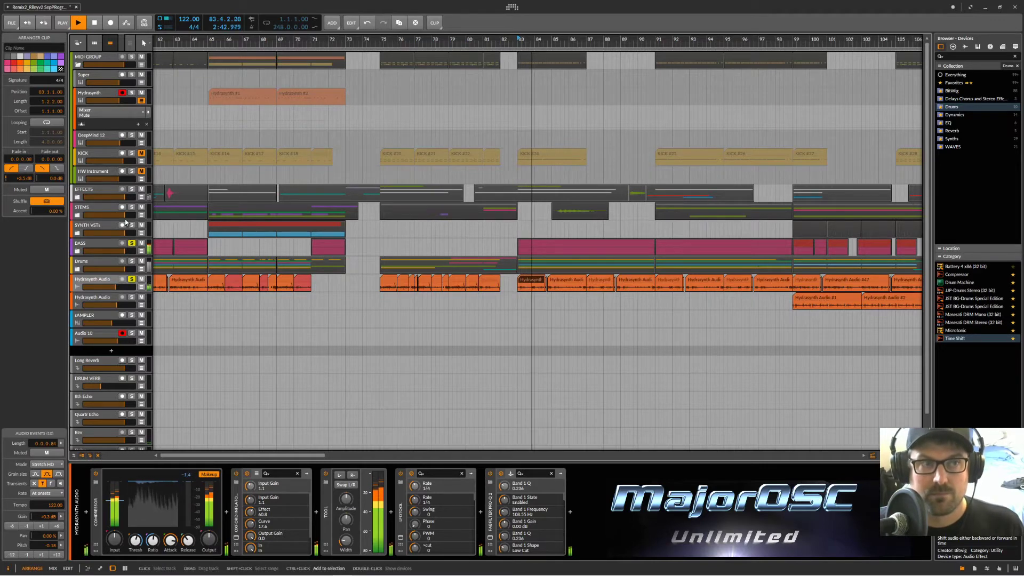
{"action": "left_click", "coordinate": [77, 269]}
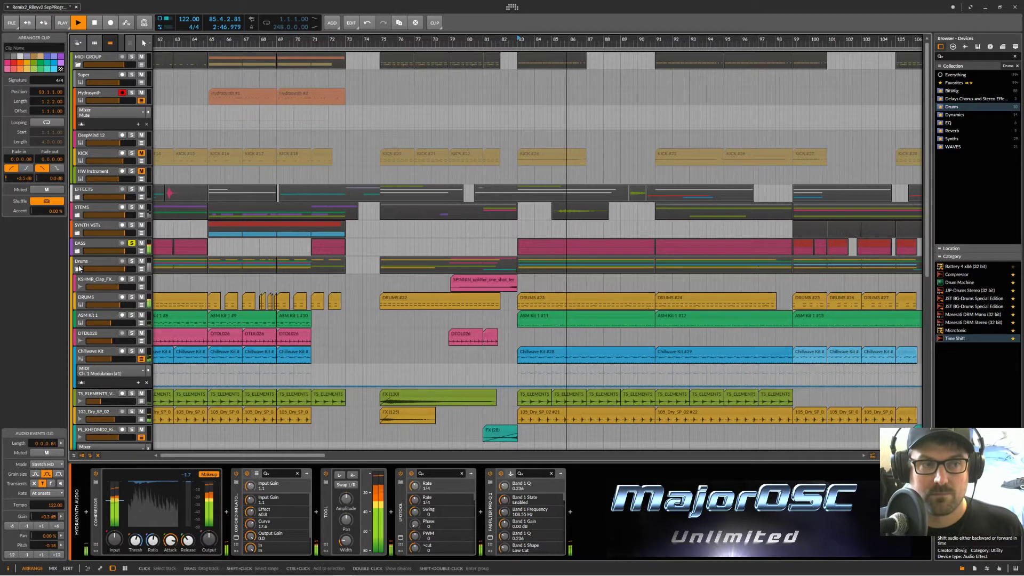
{"action": "left_click", "coordinate": [77, 269]}
{"action": "left_click", "coordinate": [131, 262]}
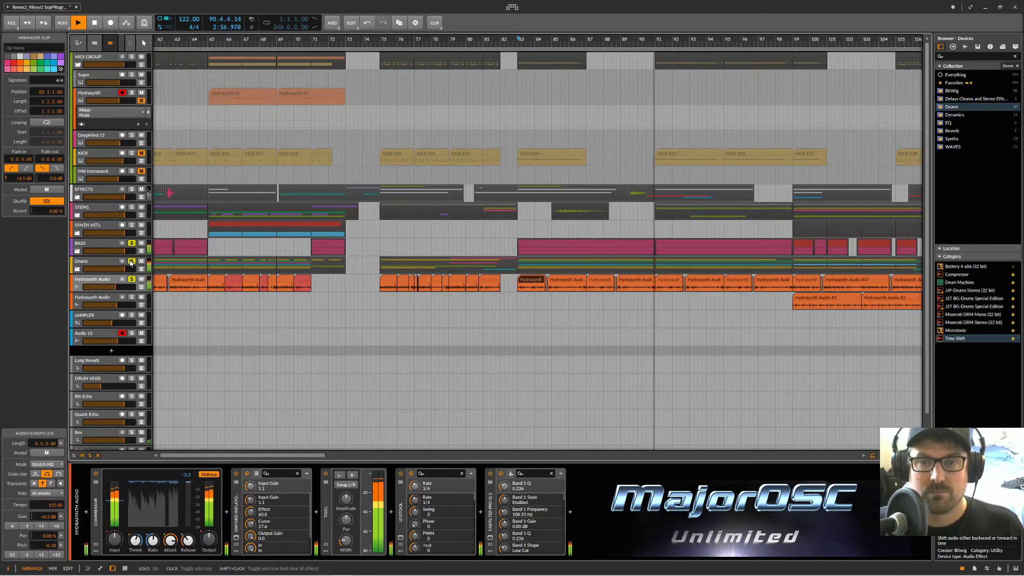
Clear the current solos, solo the lower Hydrasynth Audio track, and briefly play from its clip at bar 99.
{"action": "scroll", "coordinate": [596, 334], "scroll_direction": "right", "scroll_amount": 5}
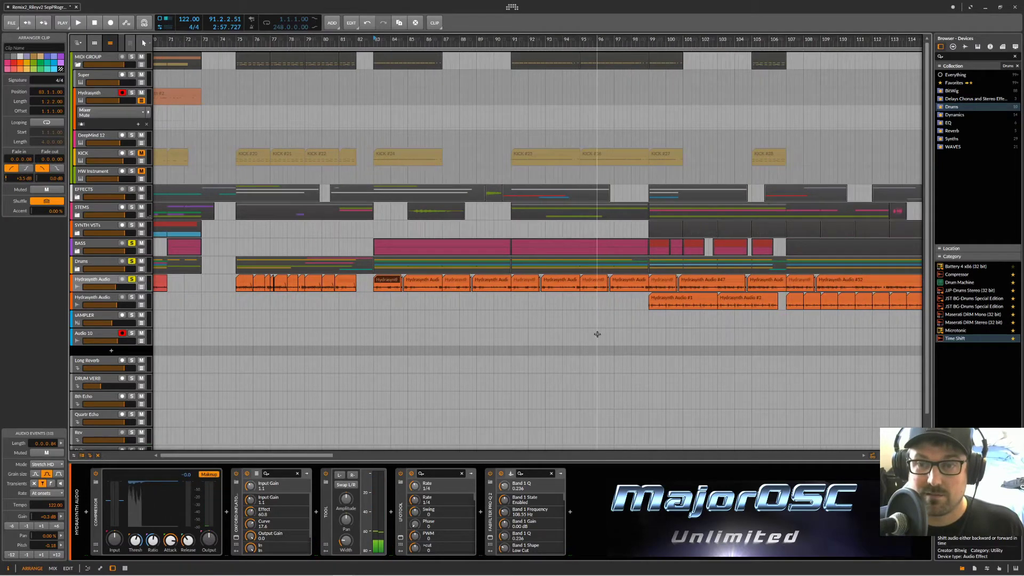
{"action": "left_click", "coordinate": [495, 298]}
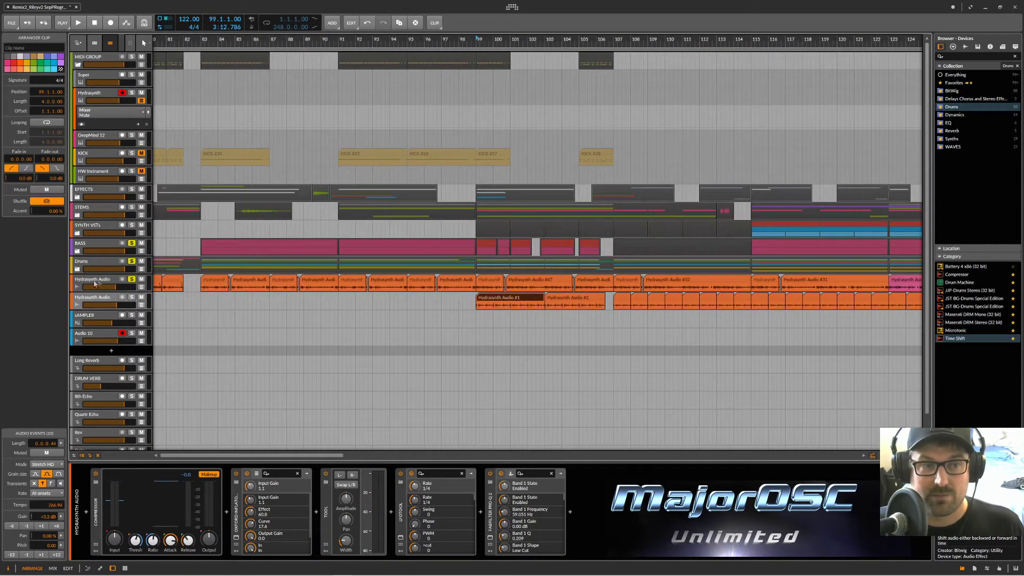
{"action": "key", "text": "space"}
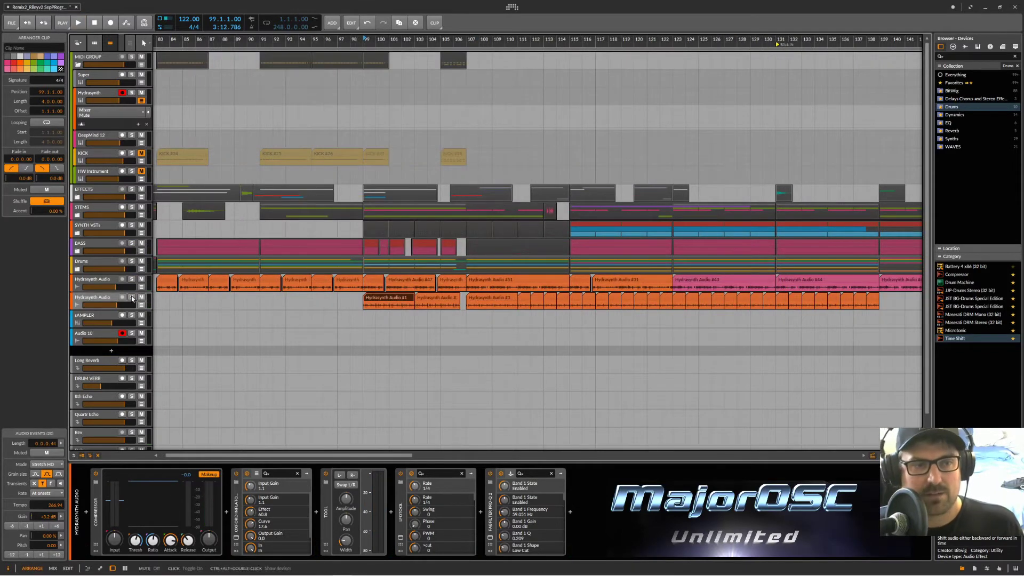
{"action": "key", "text": "space"}
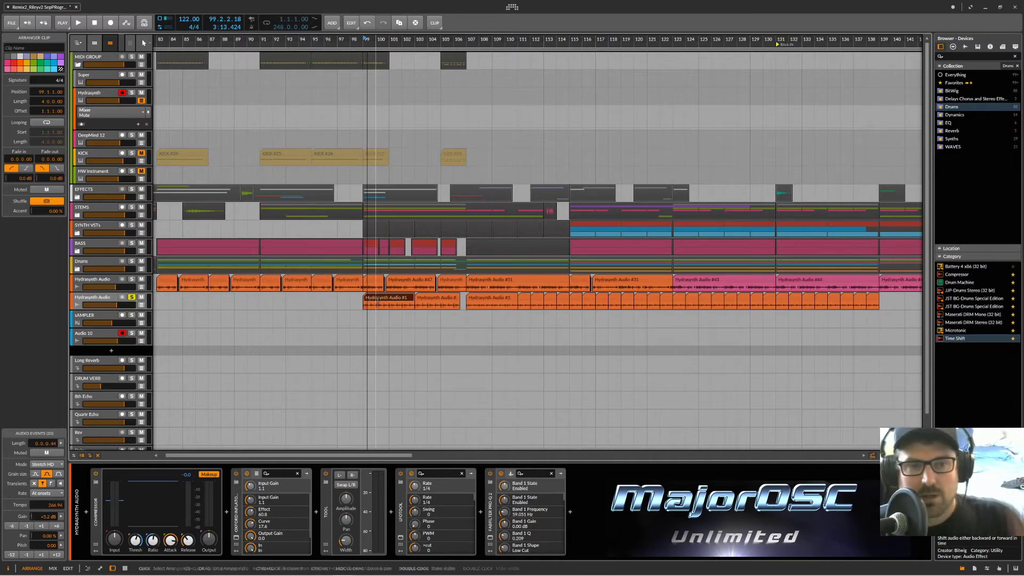
Examine the lower Hydrasynth Audio track's clips around bar 111 and play it soloed from its first clip at bar 99.
{"action": "left_click", "coordinate": [527, 301]}
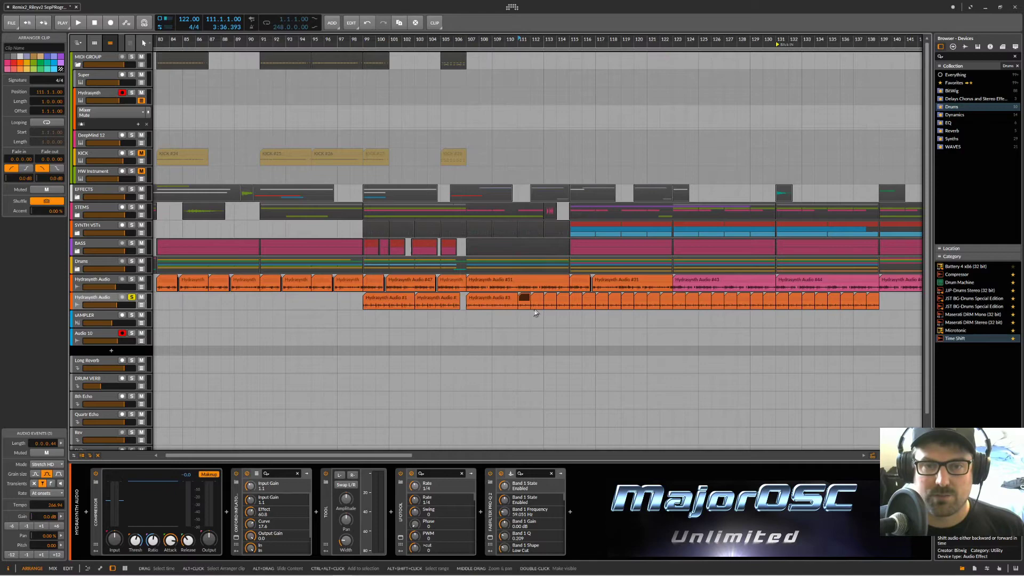
{"action": "scroll", "coordinate": [518, 312], "scroll_direction": "up", "scroll_amount": 5}
{"action": "scroll", "coordinate": [469, 298], "scroll_direction": "down", "scroll_amount": 6}
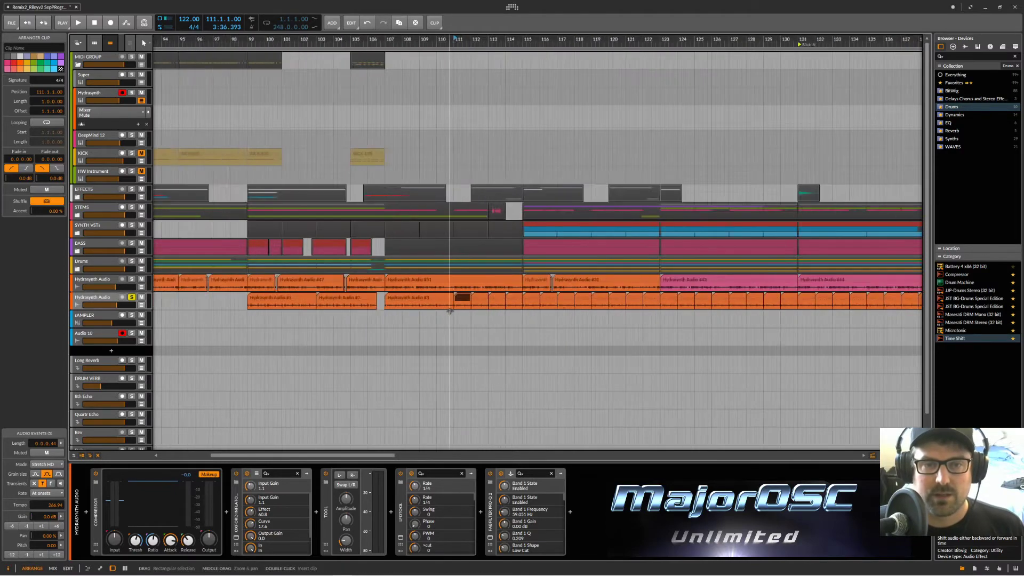
{"action": "left_click", "coordinate": [357, 297]}
{"action": "scroll", "coordinate": [358, 298], "scroll_direction": "up", "scroll_amount": 4}
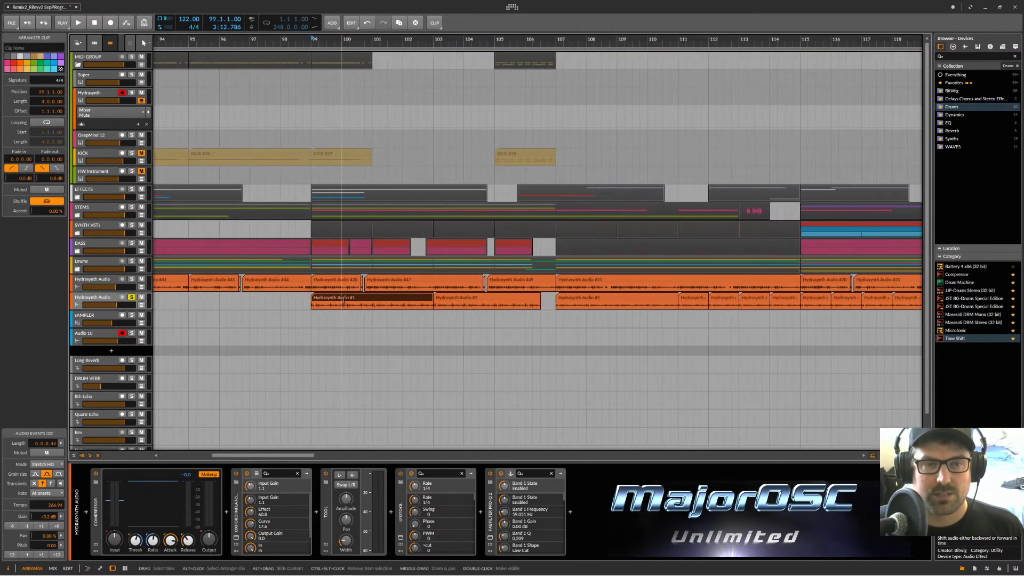
{"action": "key", "text": "space"}
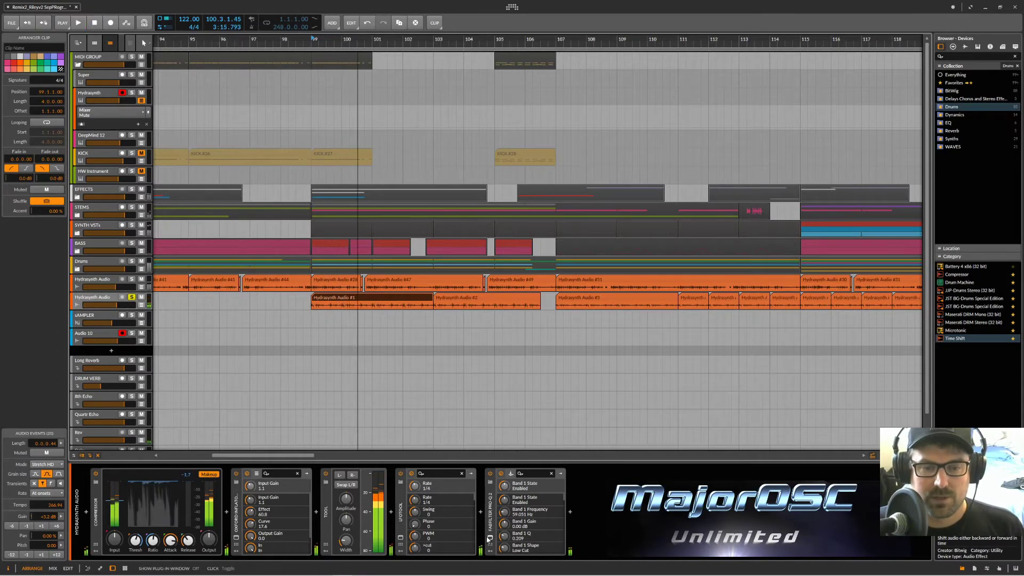
Inspect the lower Hydrasynth Audio track's LFOTool curve during playback, close its window, select the track, and stop playback.
{"action": "left_click", "coordinate": [401, 538]}
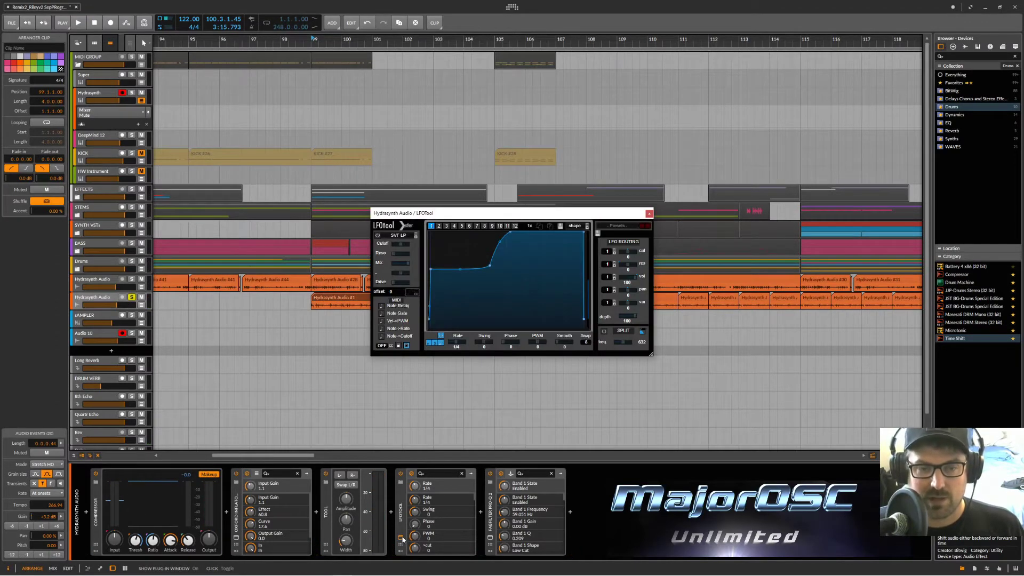
{"action": "key", "text": "space"}
{"action": "key", "text": "space"}
{"action": "key", "text": "space"}
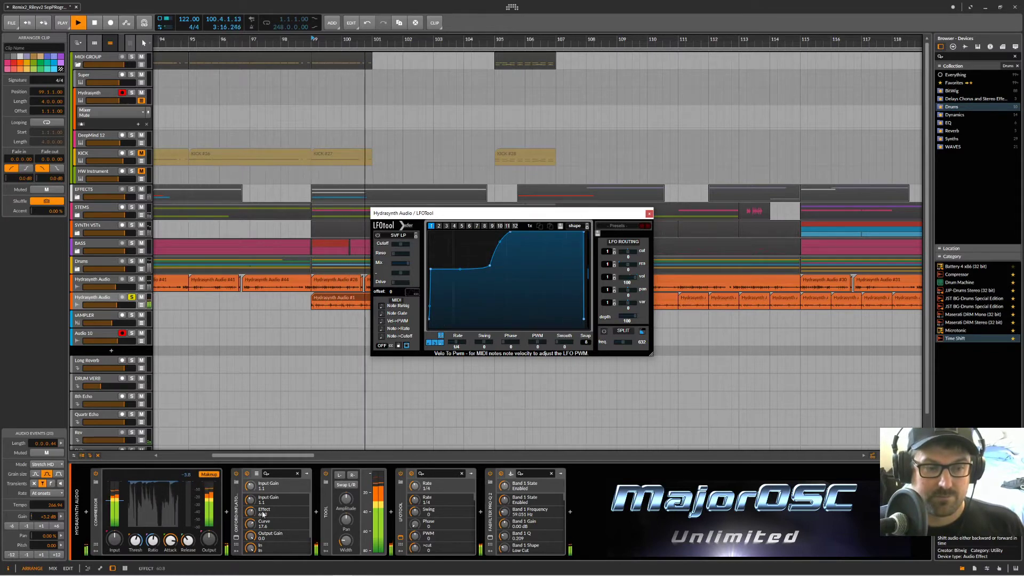
{"action": "left_click", "coordinate": [649, 213]}
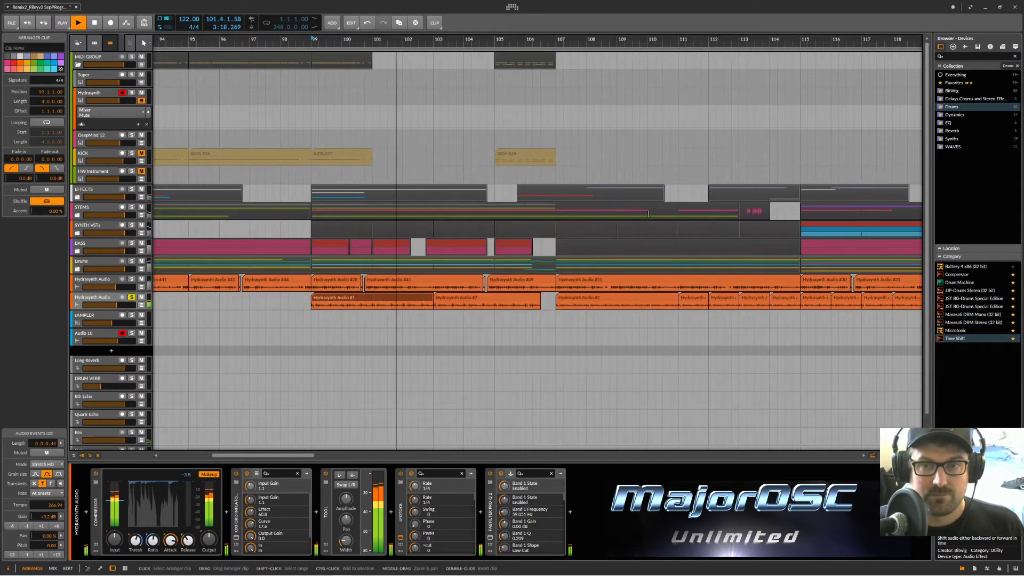
{"action": "left_click", "coordinate": [106, 303]}
{"action": "key", "text": "space"}
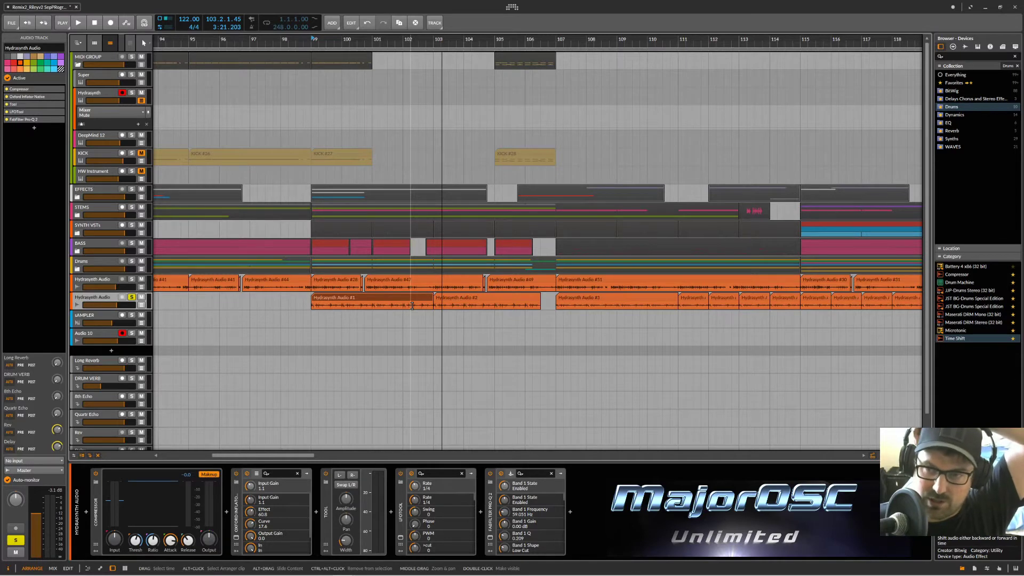
Select the lower Hydrasynth Audio track's clip at bar 107 and view it within the surrounding arrangement.
{"action": "left_click", "coordinate": [589, 302]}
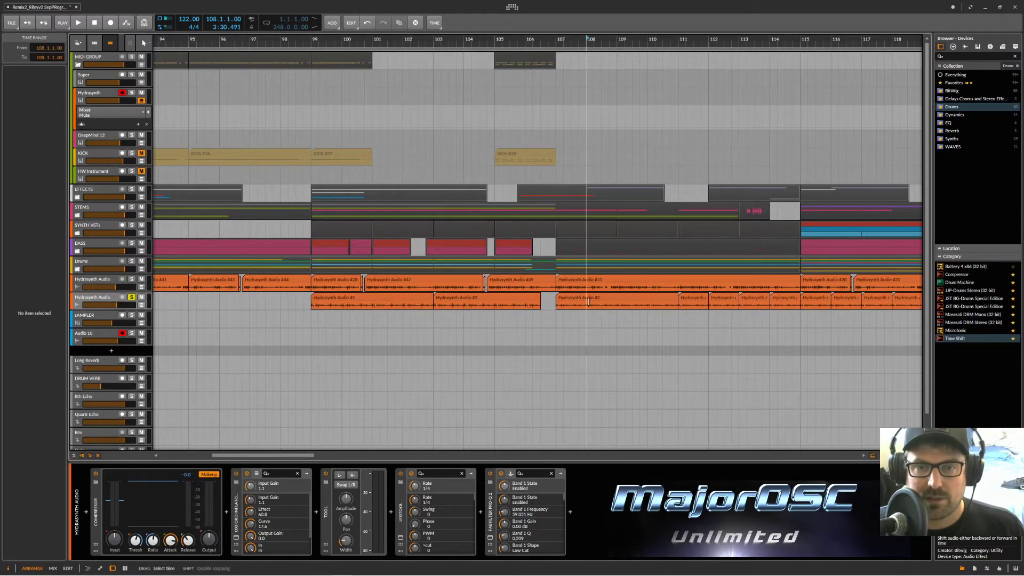
{"action": "left_click", "coordinate": [696, 297]}
{"action": "left_click", "coordinate": [633, 303]}
{"action": "left_click", "coordinate": [634, 299]}
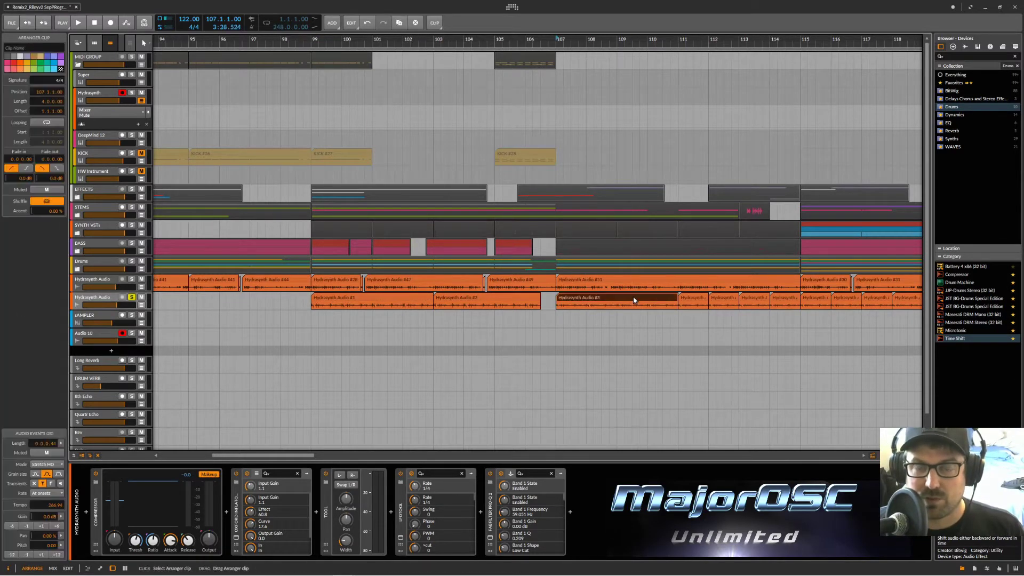
{"action": "scroll", "coordinate": [274, 305], "scroll_direction": "down", "scroll_amount": 4}
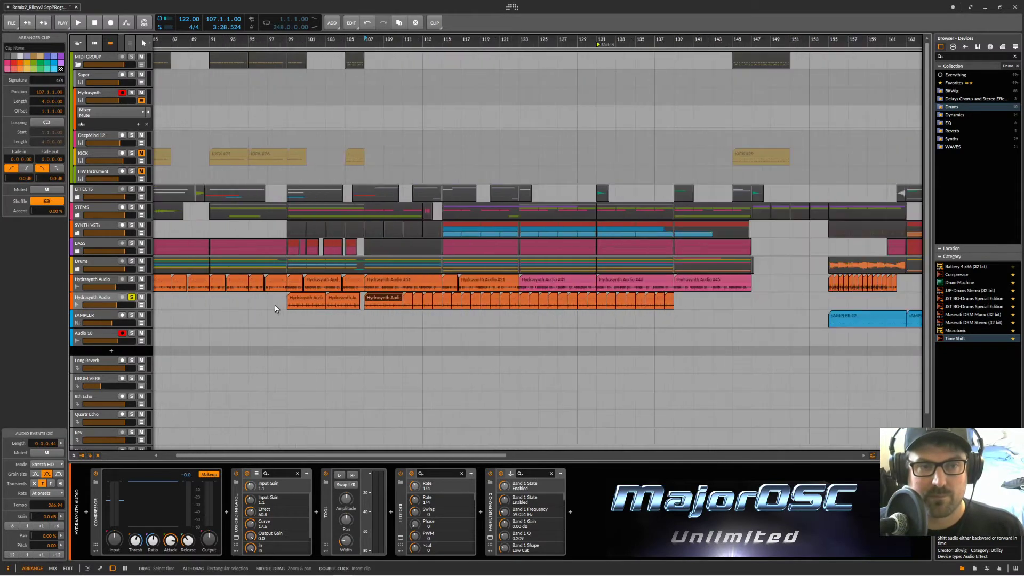
Clear the lower Hydrasynth Audio track's solo and play the full arrangement from around bar 59.
{"action": "scroll", "coordinate": [347, 312], "scroll_direction": "right", "scroll_amount": 3}
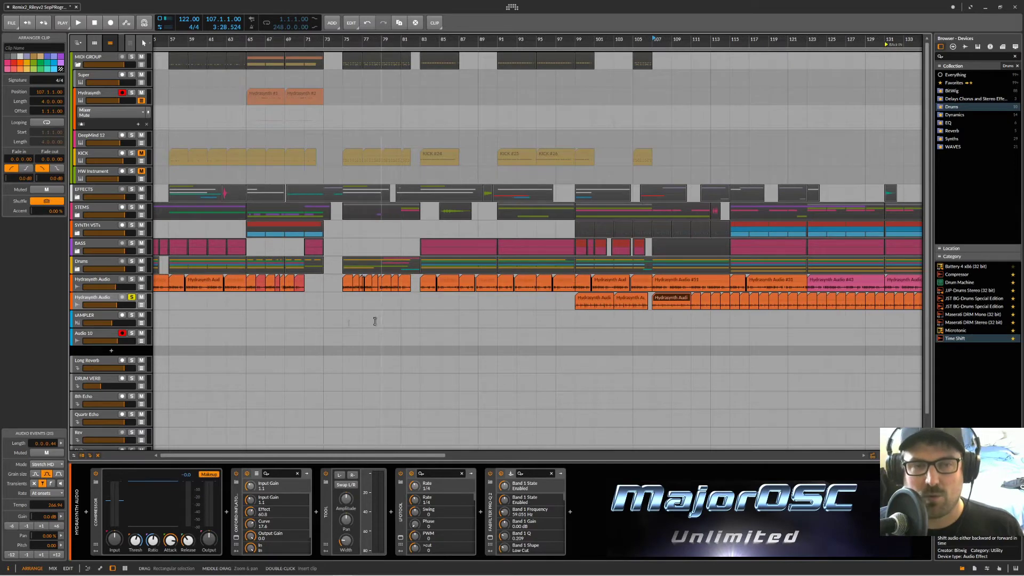
{"action": "left_click", "coordinate": [368, 305]}
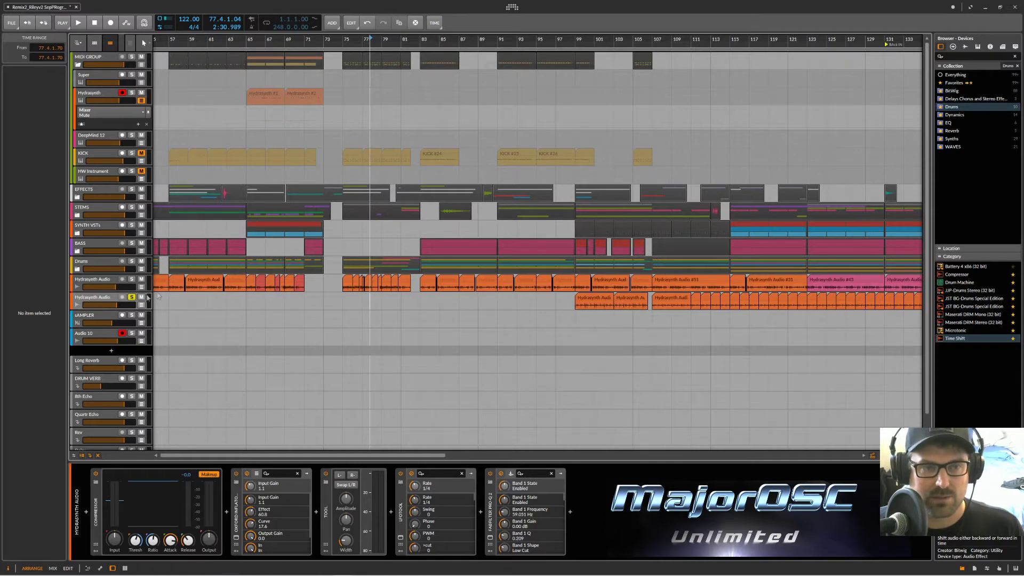
{"action": "left_click", "coordinate": [132, 297]}
{"action": "key", "text": "space"}
{"action": "left_click", "coordinate": [219, 304]}
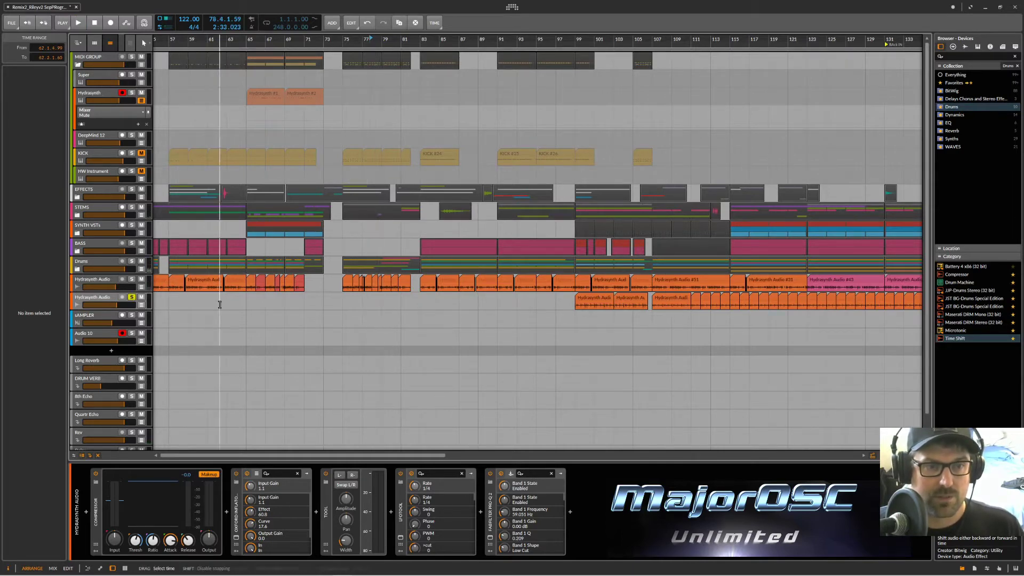
{"action": "left_click", "coordinate": [131, 297]}
{"action": "key", "text": "space"}
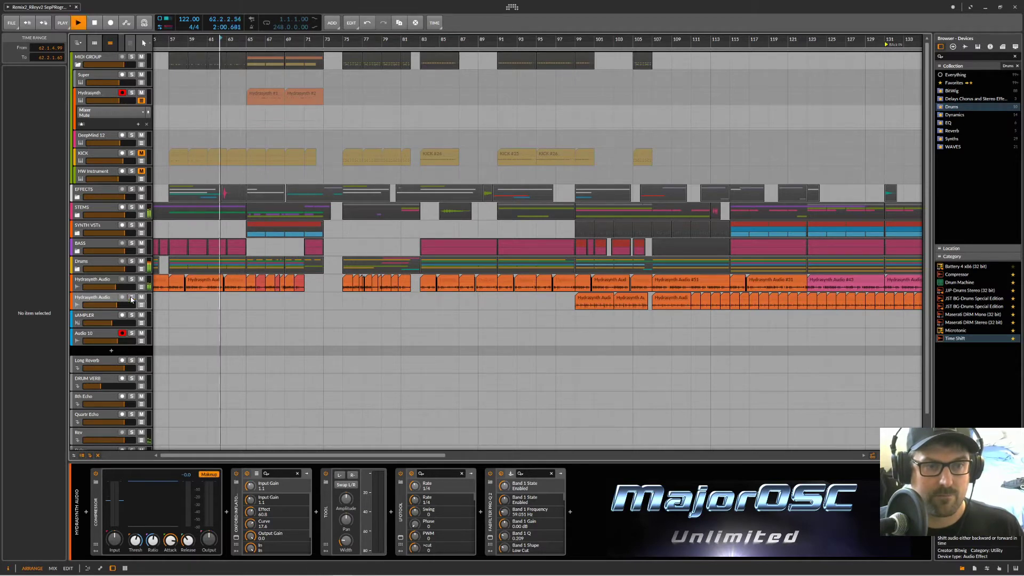
{"action": "left_click", "coordinate": [196, 305]}
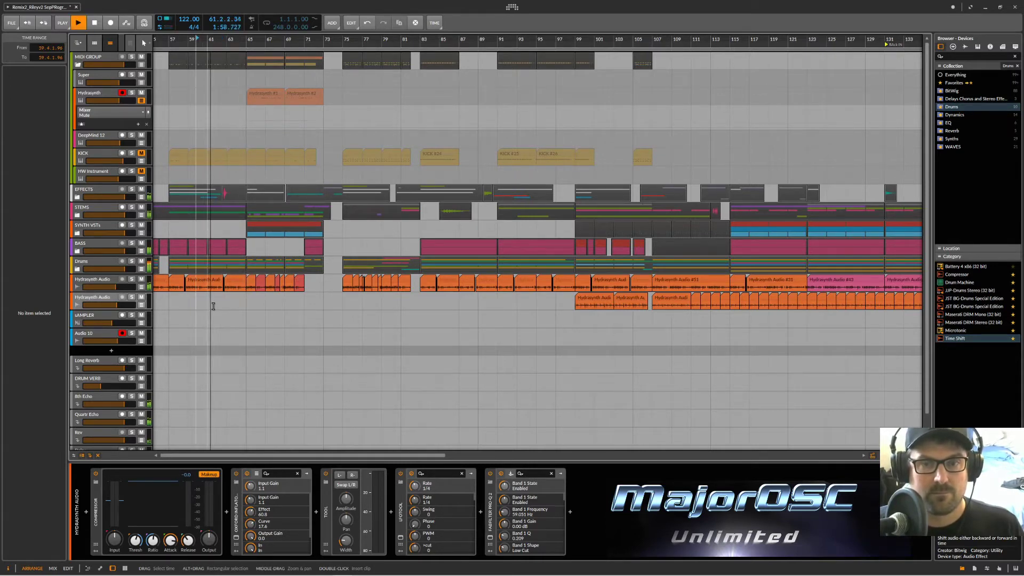
Play the full mix from bar 106, just before the lower Hydrasynth Audio track's clip at bar 107.
{"action": "left_click", "coordinate": [646, 300]}
{"action": "key", "text": "space"}
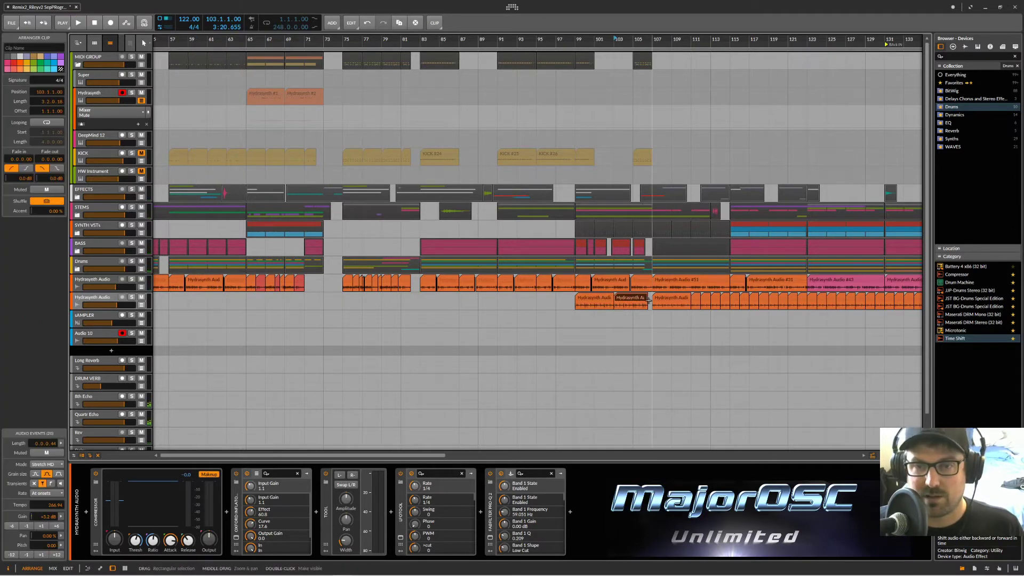
{"action": "left_click", "coordinate": [650, 302]}
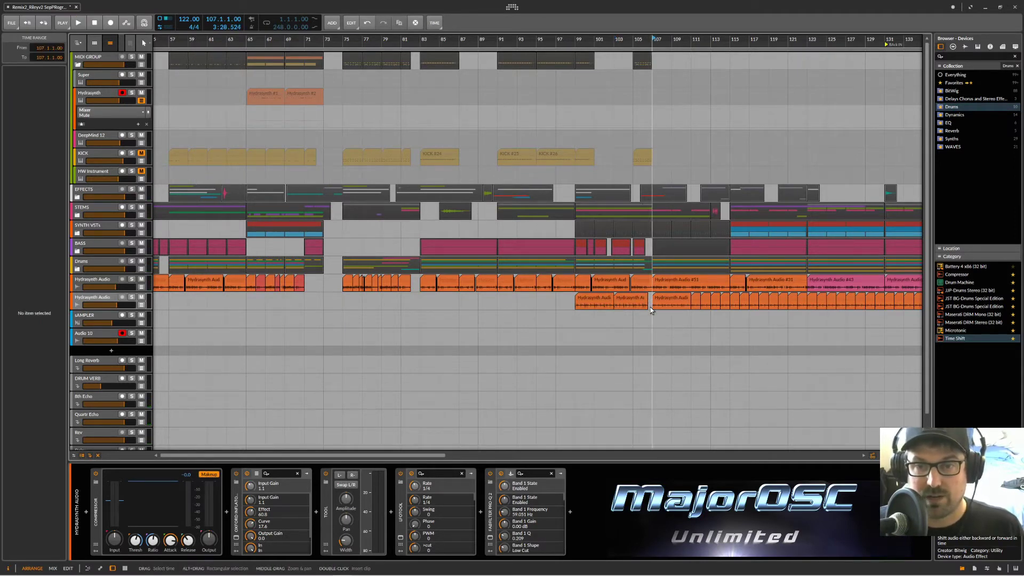
{"action": "scroll", "coordinate": [650, 310], "scroll_direction": "up", "scroll_amount": 2}
{"action": "key", "text": "space"}
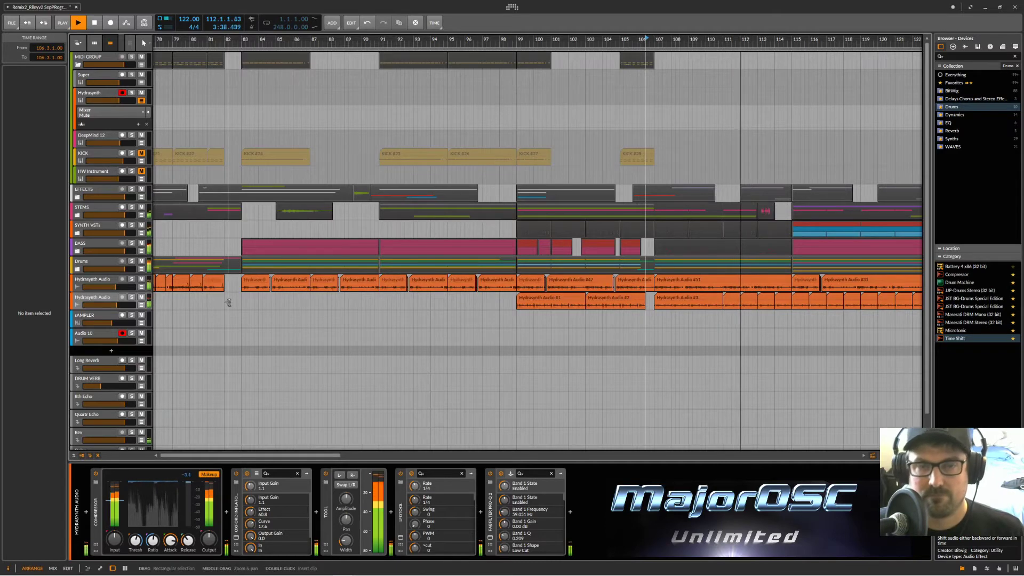
Replay the lower Hydrasynth Audio track soloed from bar 106 and open its FabFilter Pro-Q 2 window.
{"action": "left_click", "coordinate": [131, 296]}
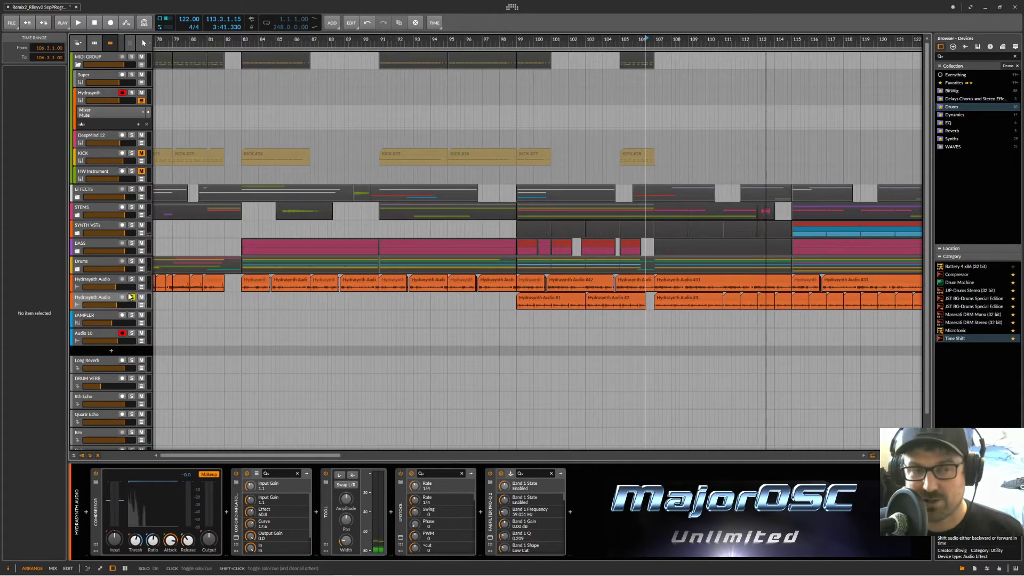
{"action": "key", "text": "space"}
{"action": "key", "text": "space"}
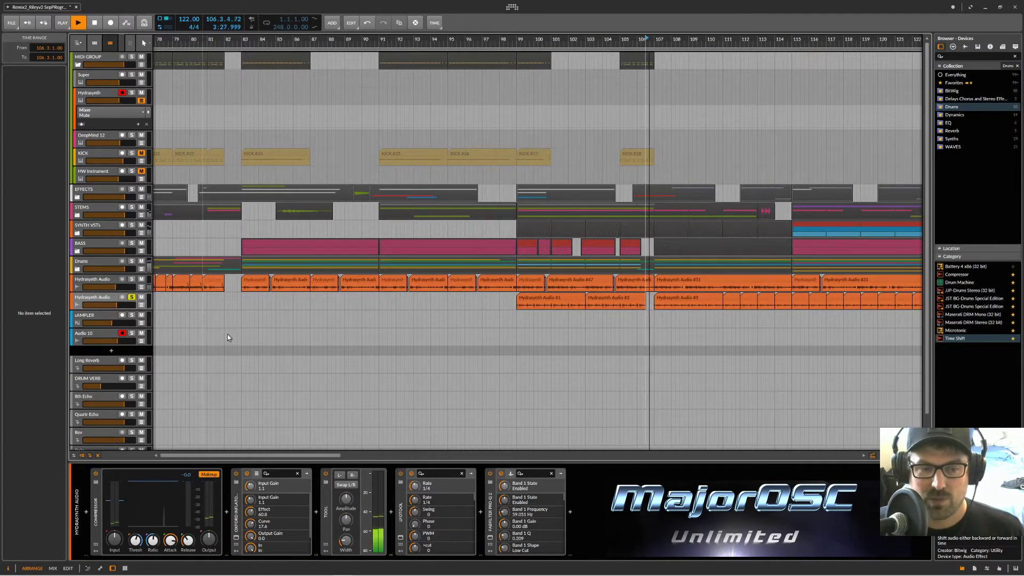
{"action": "left_click", "coordinate": [491, 535]}
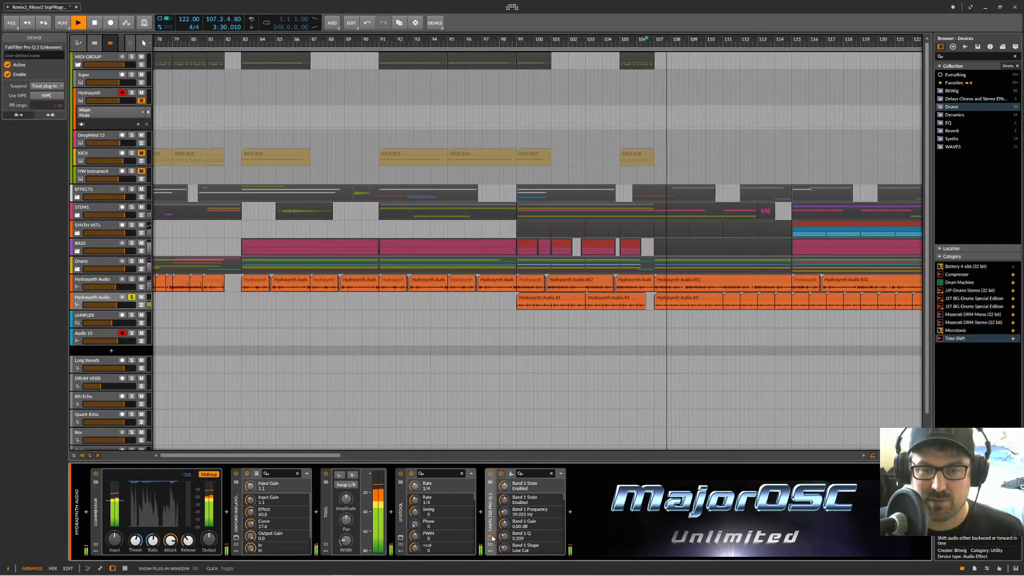
{"action": "left_click", "coordinate": [490, 536]}
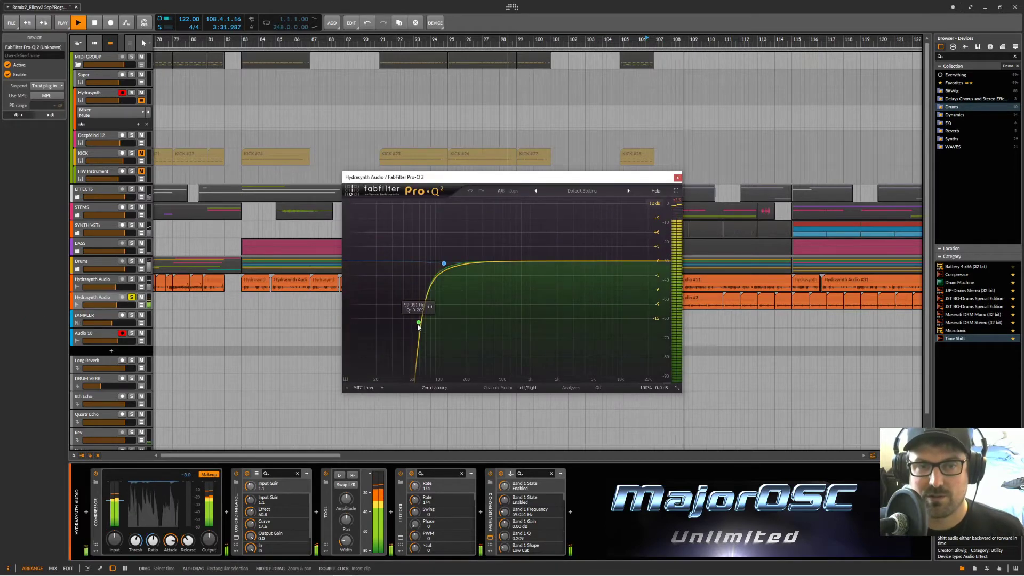
Add a bell cut of about -30 dB near 227 Hz with a Q of about 1.1, and stop playback.
{"action": "left_click_drag", "start_coordinate": [517, 264], "coordinate": [472, 323]}
{"action": "scroll", "coordinate": [478, 321], "scroll_direction": "down", "scroll_amount": 5}
{"action": "scroll", "coordinate": [477, 324], "scroll_direction": "up", "scroll_amount": 4}
{"action": "key", "text": "space"}
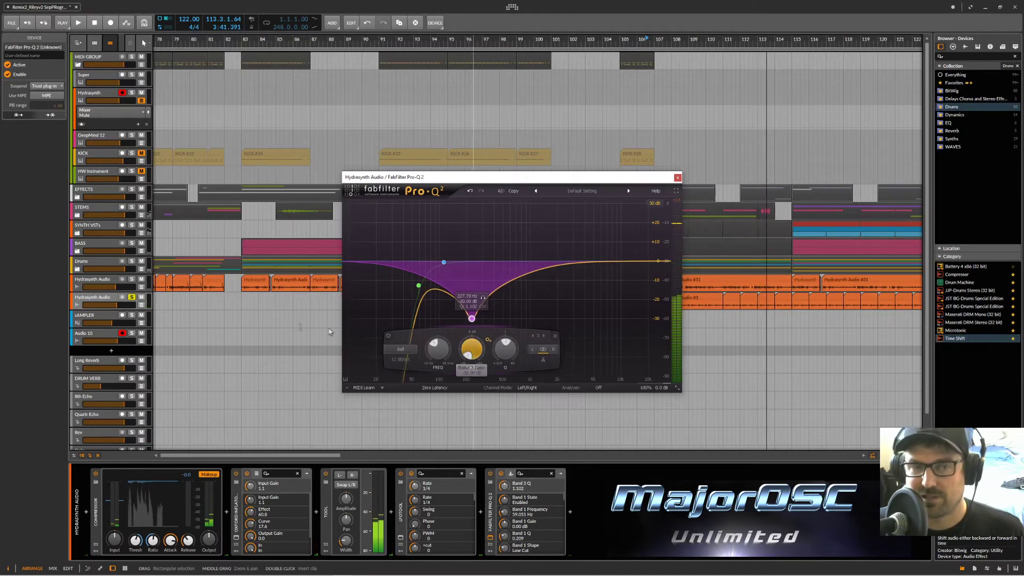
Unsolo the track, play the full mix from bar 106, and delete the deep bell cut near 227 Hz.
{"action": "left_click", "coordinate": [132, 300]}
{"action": "key", "text": "space"}
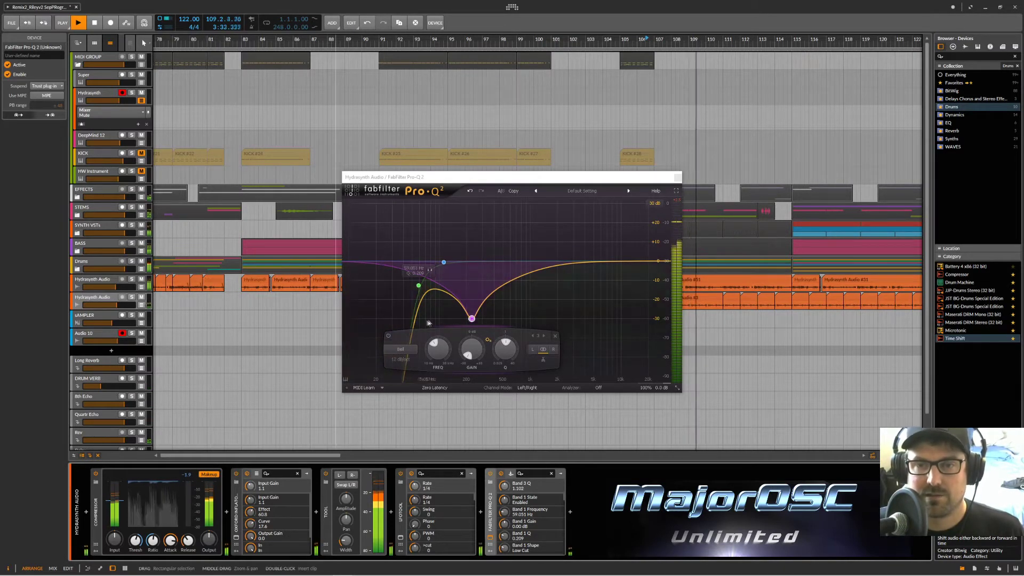
{"action": "right_click", "coordinate": [473, 319]}
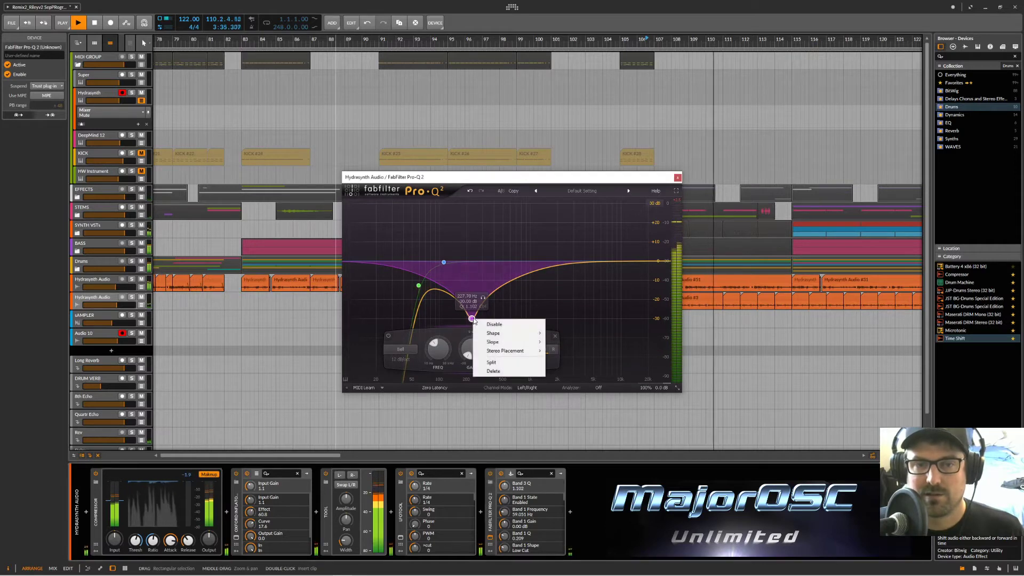
{"action": "left_click", "coordinate": [506, 371]}
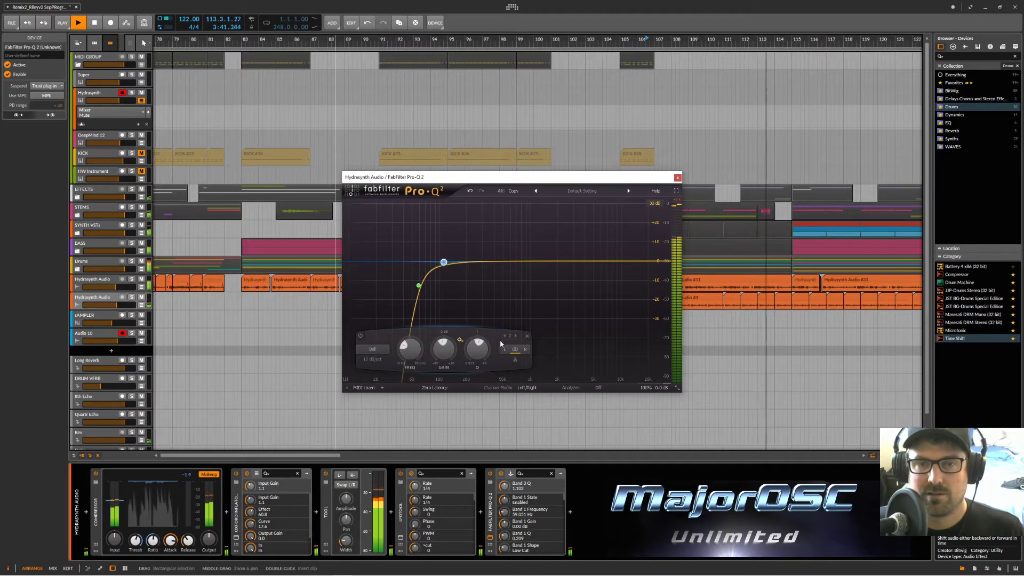
Stop playback, close the Pro-Q 2 window, and select the lower Hydrasynth Audio track's clip at bar 111.
{"action": "key", "text": "space"}
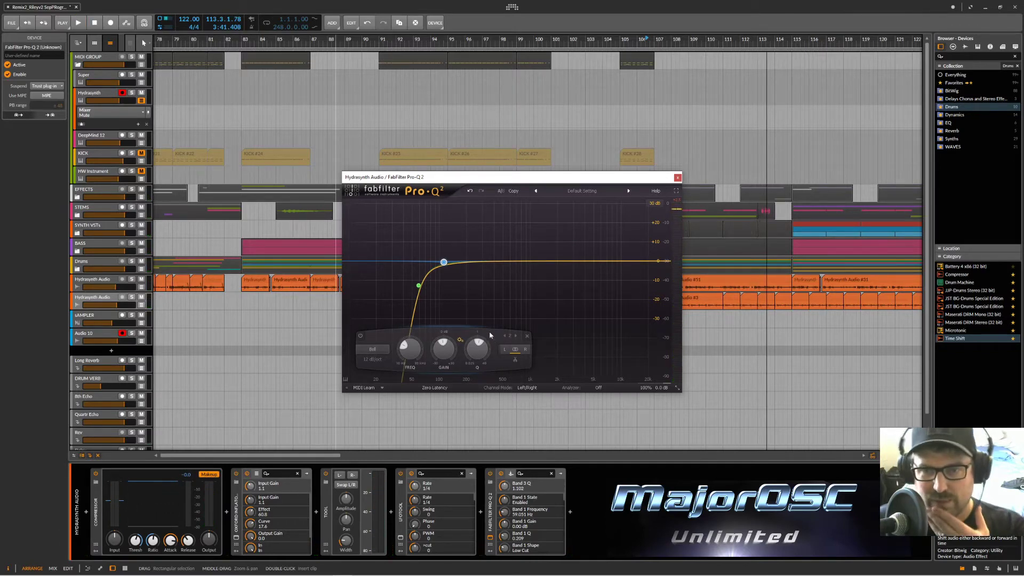
{"action": "left_click", "coordinate": [677, 178]}
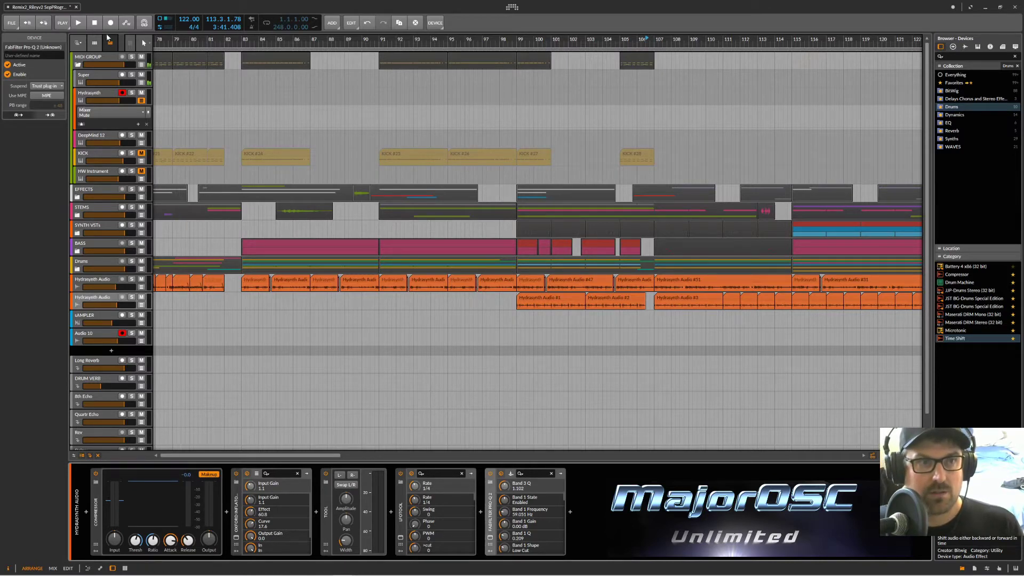
{"action": "left_click", "coordinate": [104, 60]}
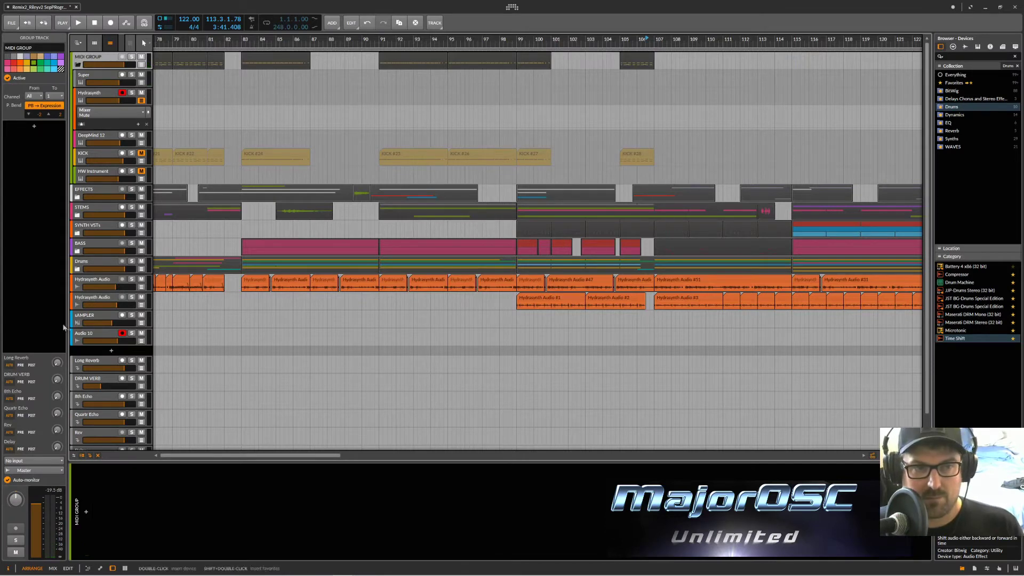
{"action": "left_click", "coordinate": [736, 298]}
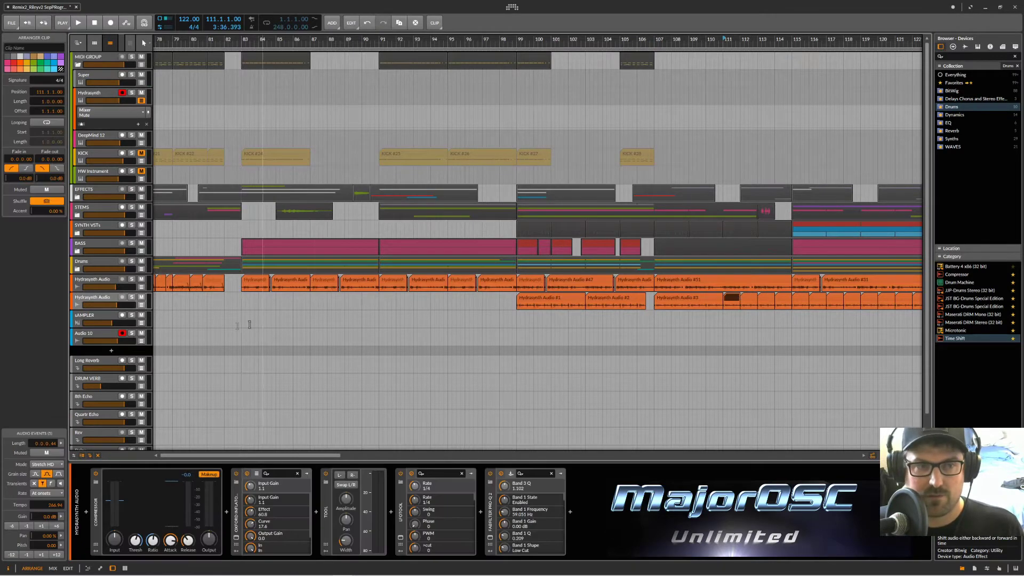
Briefly play the lower Hydrasynth Audio track soloed from bar 111, solo MIDI GROUP as well, and clear both solos.
{"action": "left_click", "coordinate": [132, 297]}
{"action": "key", "text": "space"}
{"action": "key", "text": "space"}
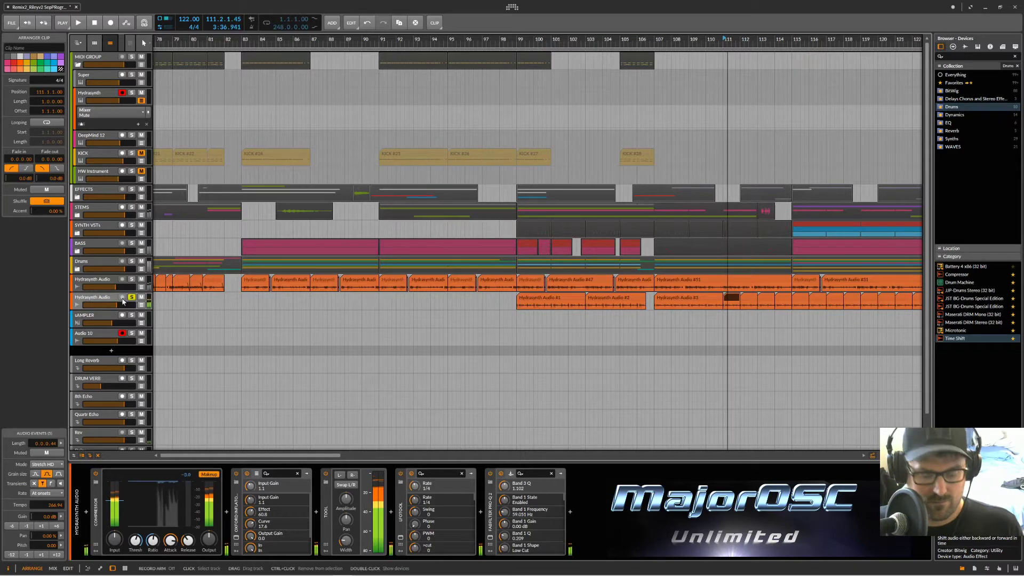
{"action": "left_click", "coordinate": [130, 57]}
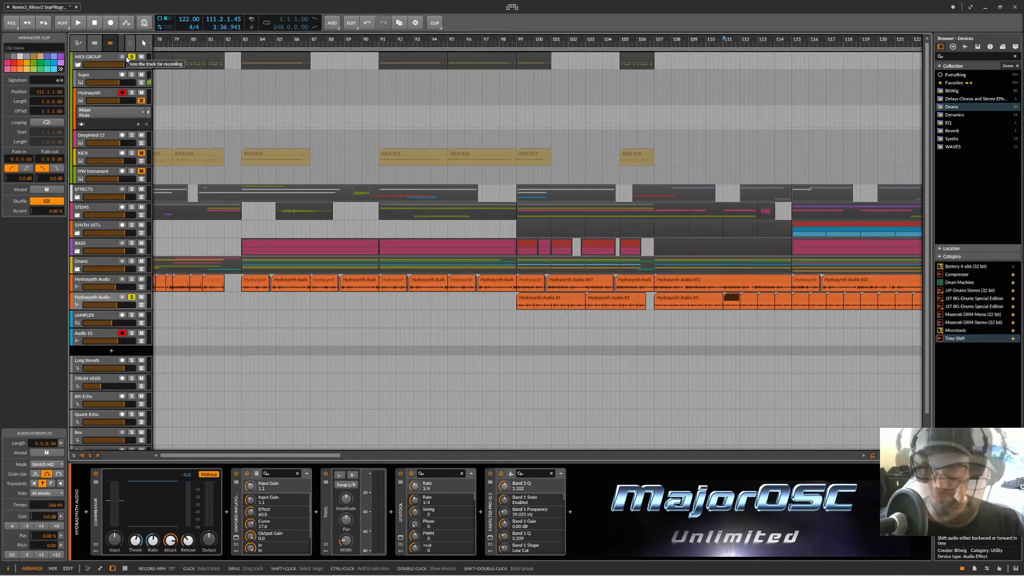
{"action": "left_click", "coordinate": [132, 57]}
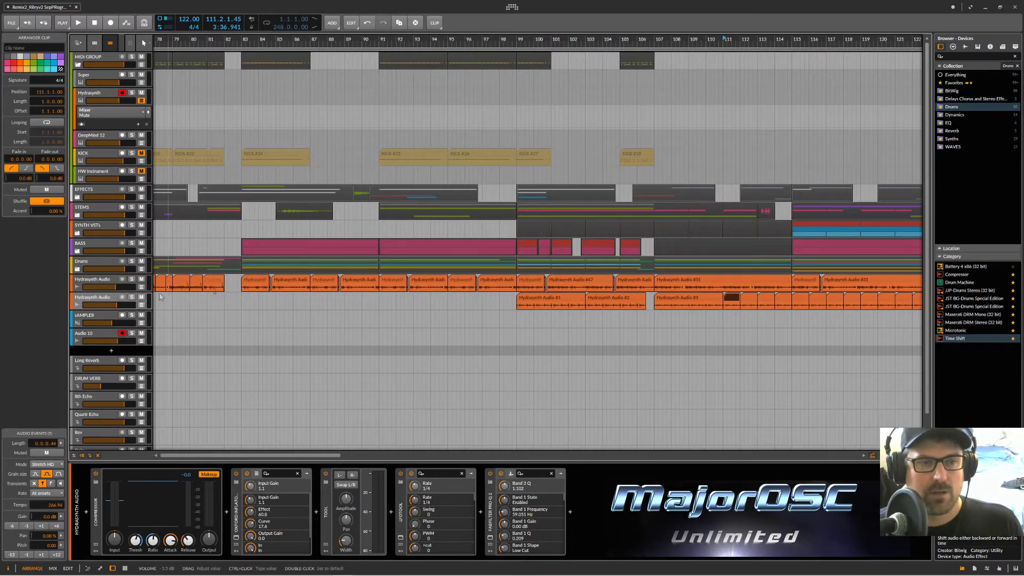
Look over the later part of the arrangement and select the sampler track's clip at bar 155.
{"action": "scroll", "coordinate": [686, 313], "scroll_direction": "down", "scroll_amount": 3}
{"action": "scroll", "coordinate": [686, 313], "scroll_direction": "down", "scroll_amount": 2}
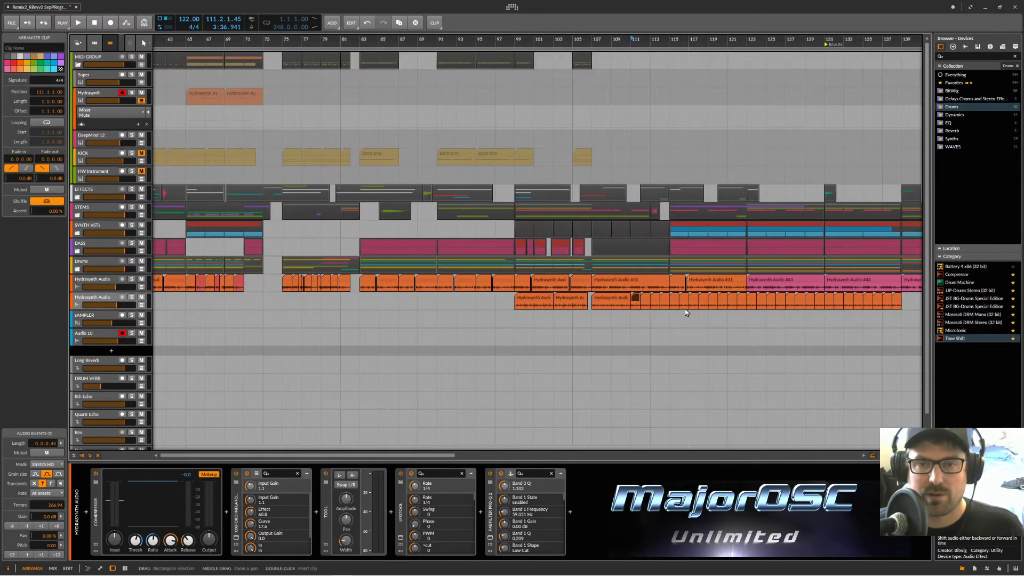
{"action": "scroll", "coordinate": [686, 312], "scroll_direction": "down", "scroll_amount": 2}
{"action": "scroll", "coordinate": [666, 304], "scroll_direction": "down", "scroll_amount": 3}
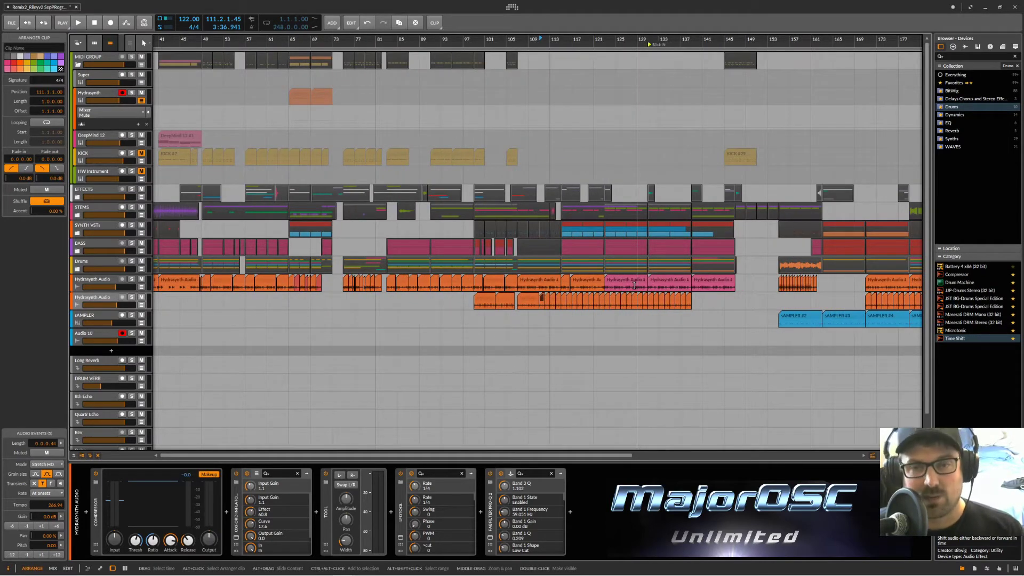
{"action": "left_click", "coordinate": [811, 316]}
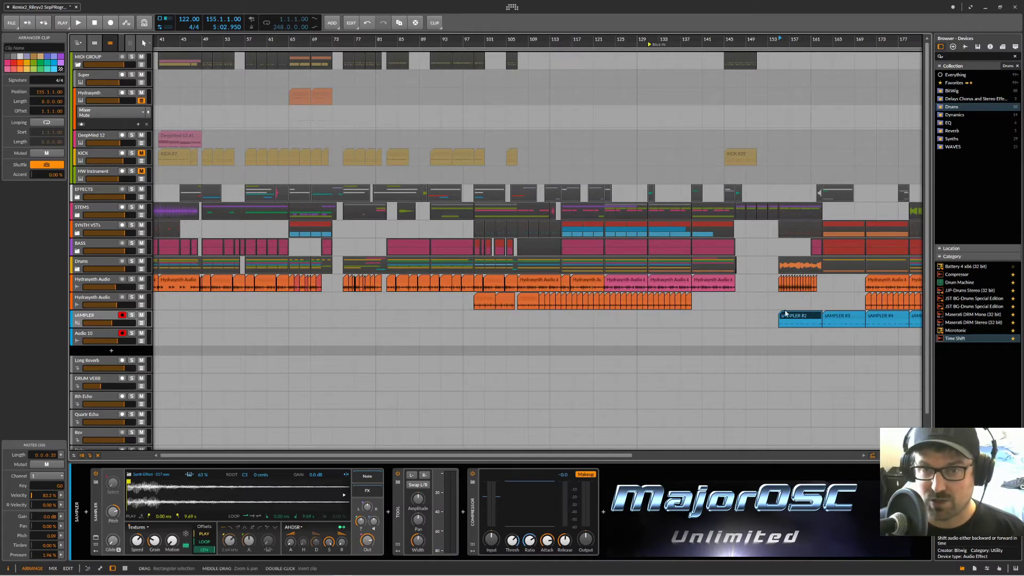
Select the upper Hydrasynth Audio track's clip at bar 107 and examine it up close and within the whole arrangement.
{"action": "left_click", "coordinate": [528, 278]}
{"action": "key", "text": "z"}
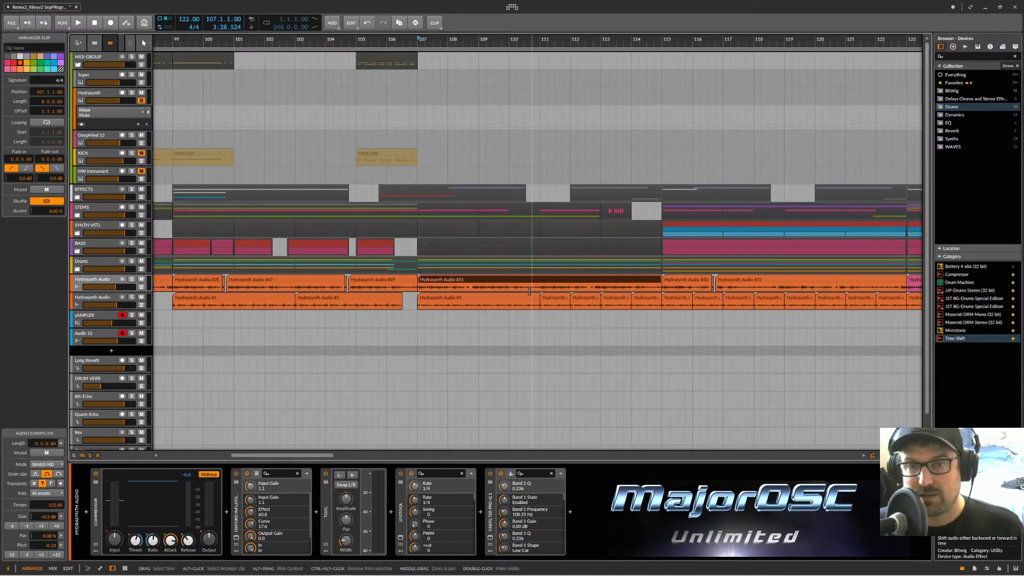
{"action": "scroll", "coordinate": [530, 291], "scroll_direction": "down", "scroll_amount": 3}
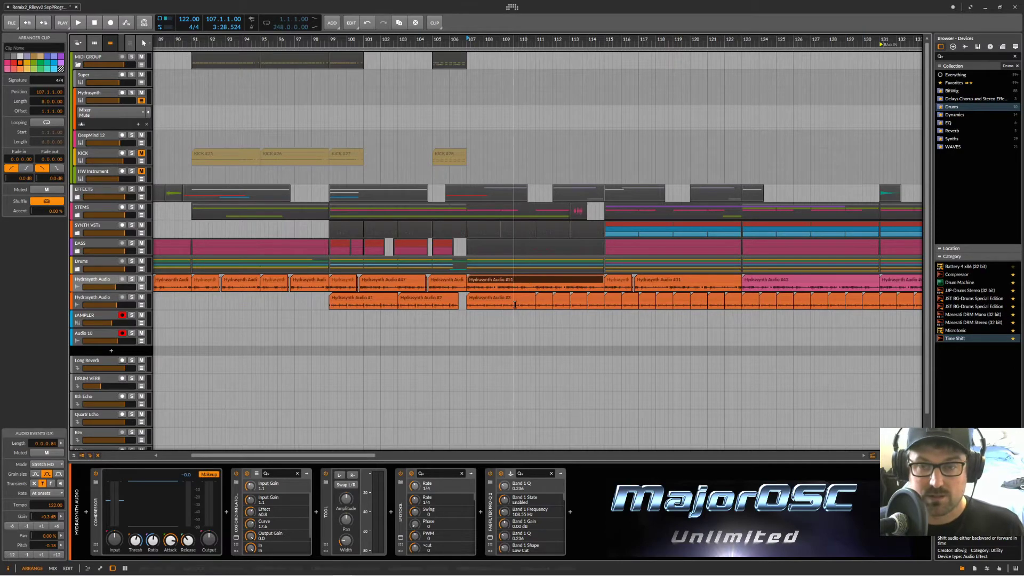
{"action": "scroll", "coordinate": [627, 260], "scroll_direction": "down", "scroll_amount": 3}
{"action": "scroll", "coordinate": [626, 258], "scroll_direction": "down", "scroll_amount": 2}
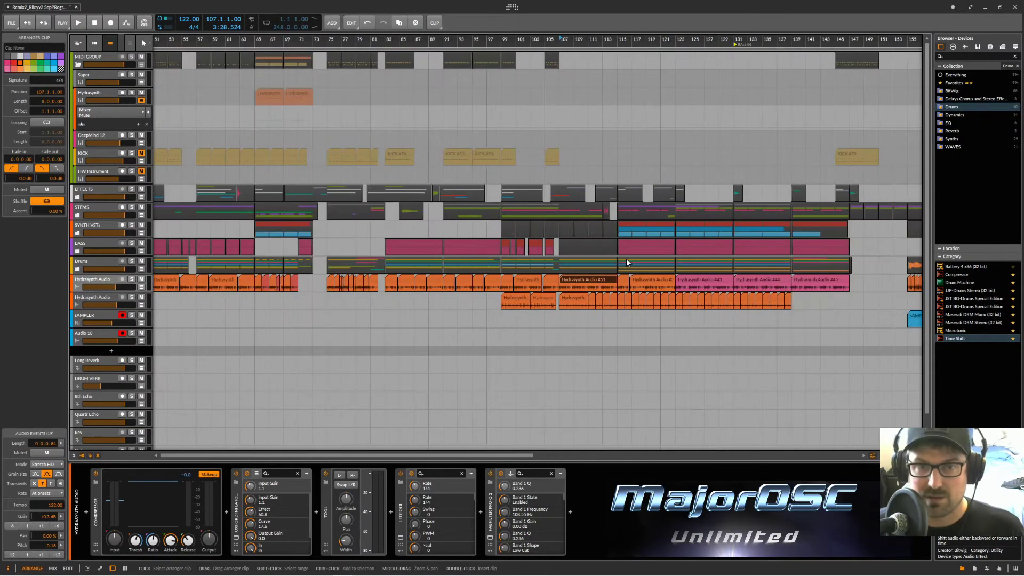
{"action": "scroll", "coordinate": [306, 269], "scroll_direction": "up", "scroll_amount": 5}
{"action": "scroll", "coordinate": [306, 270], "scroll_direction": "down", "scroll_amount": 8}
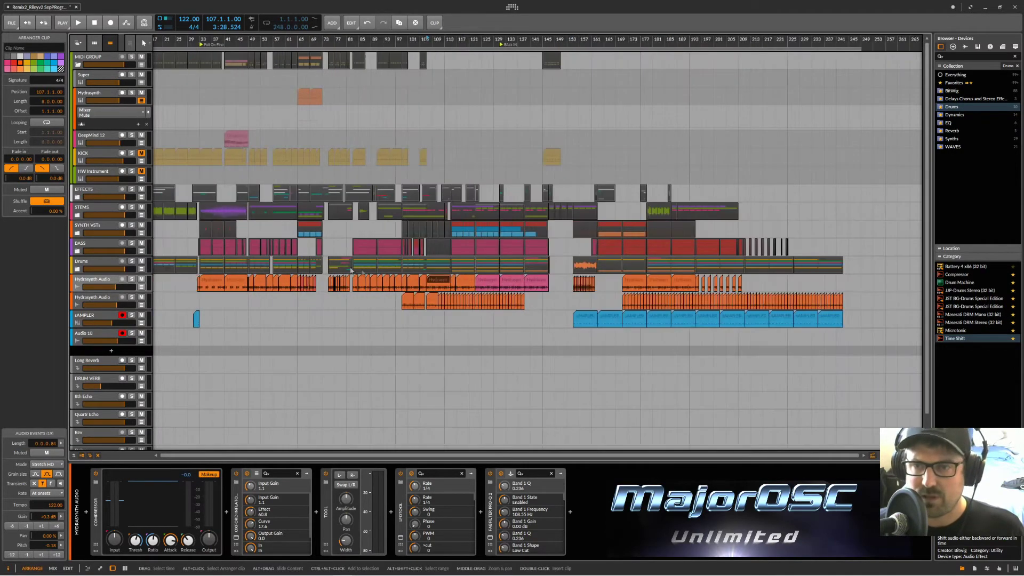
Unfold the BASS group and open the Dune Bass track's Dune synth to view Mod Matrix 1-12.
{"action": "left_click", "coordinate": [78, 287]}
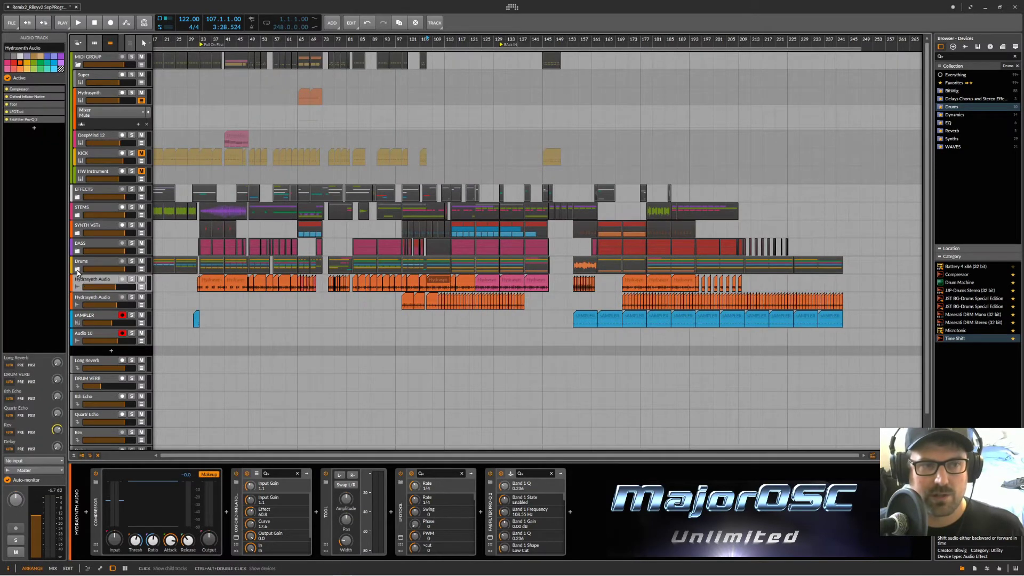
{"action": "left_click", "coordinate": [78, 250]}
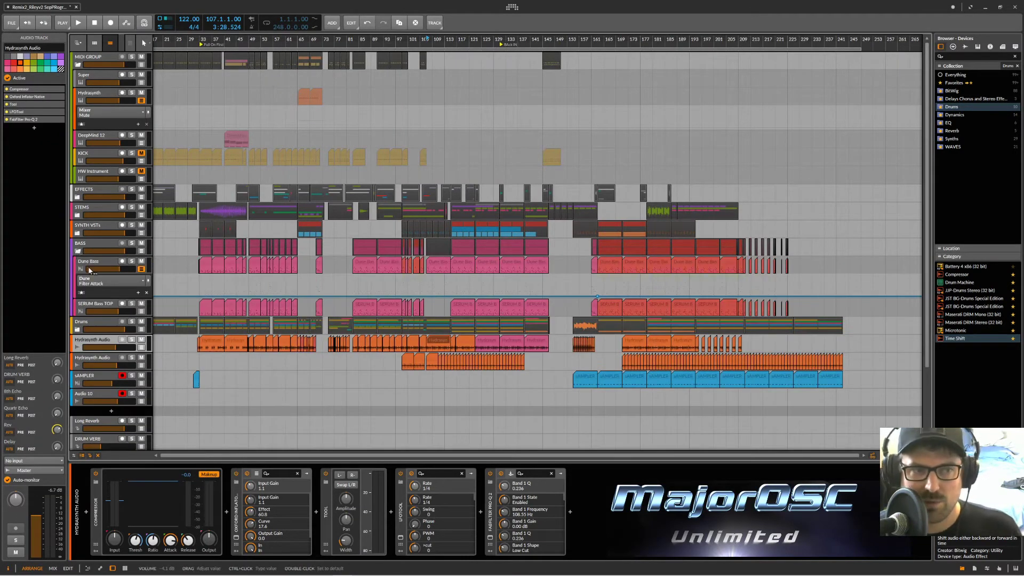
{"action": "left_click", "coordinate": [95, 262]}
{"action": "left_click", "coordinate": [96, 262]}
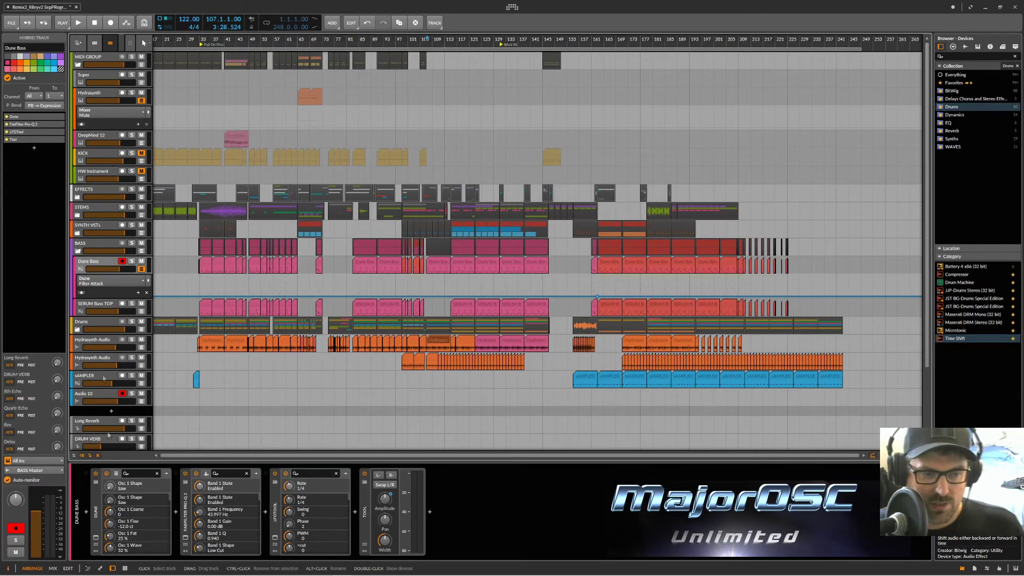
{"action": "left_click", "coordinate": [96, 538]}
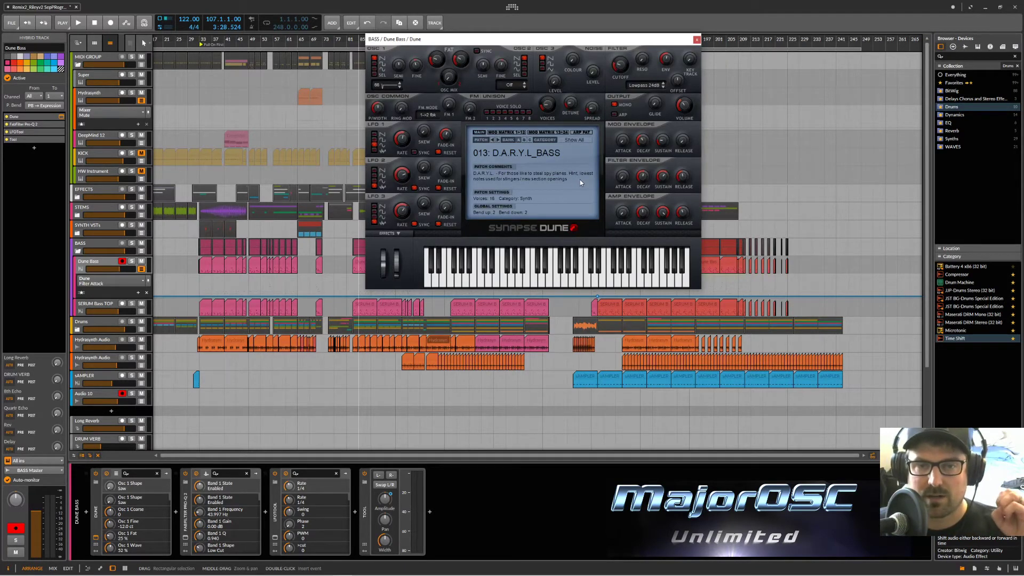
{"action": "left_click", "coordinate": [507, 133]}
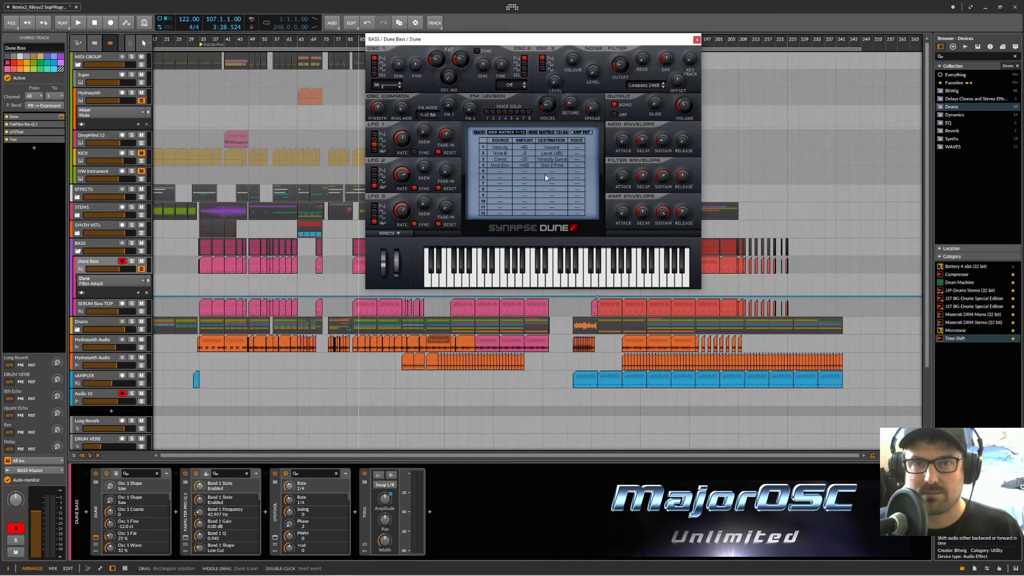
Look through Dune's Mod Matrix 13-24 and 1-12 and its main patch information, and close the synth window.
{"action": "left_click", "coordinate": [545, 132]}
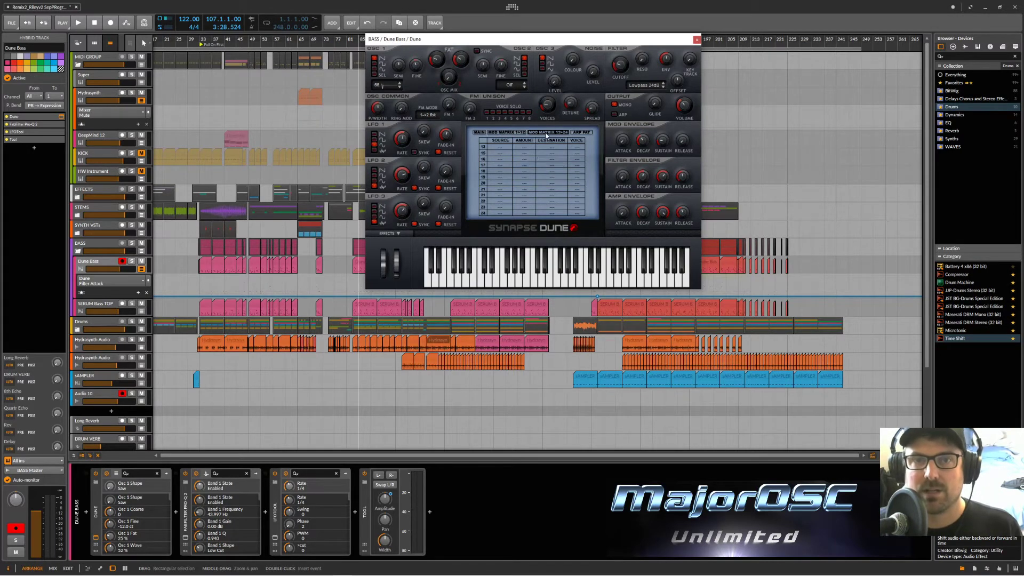
{"action": "left_click", "coordinate": [518, 133]}
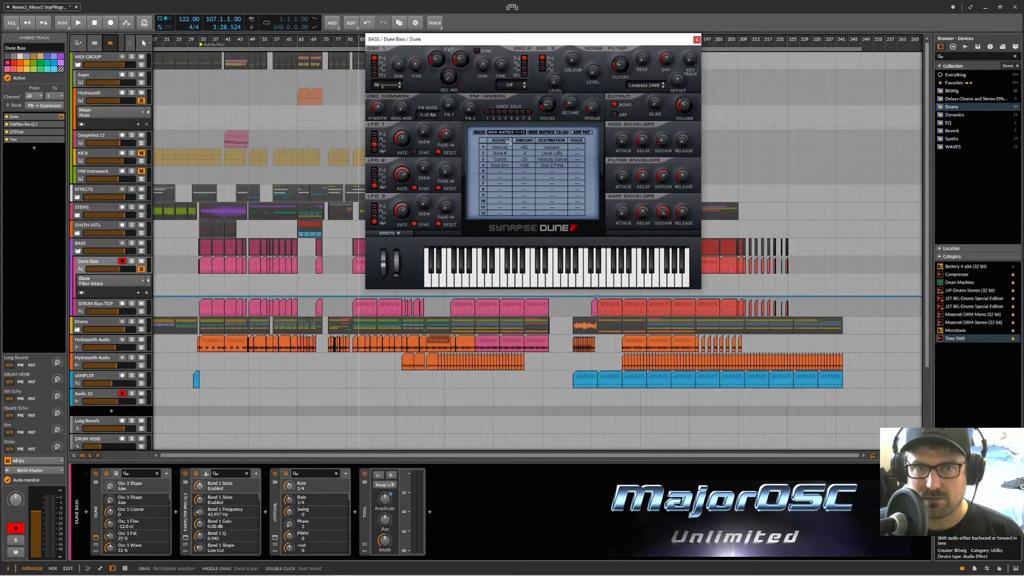
{"action": "left_click", "coordinate": [479, 133]}
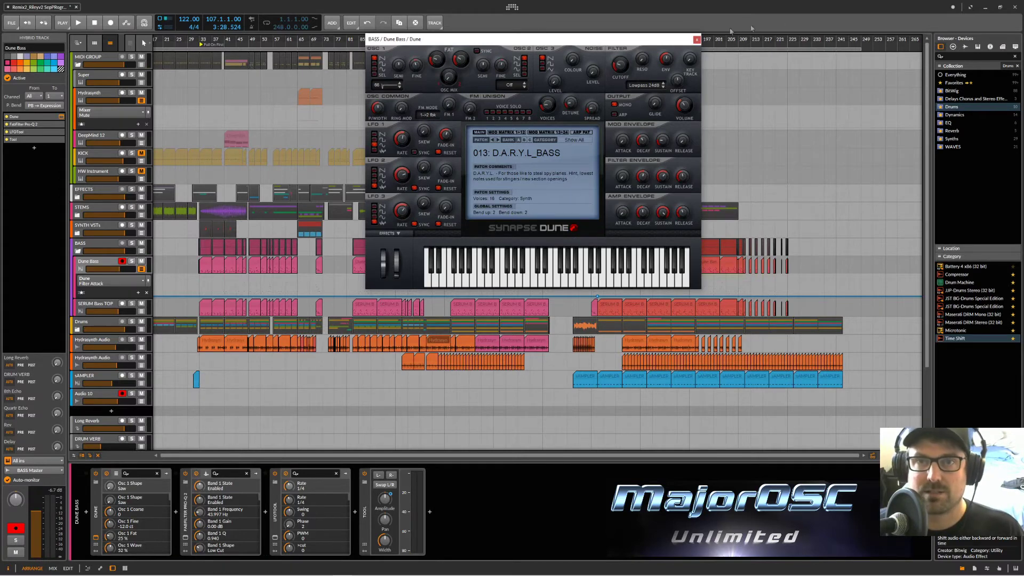
{"action": "left_click", "coordinate": [696, 41]}
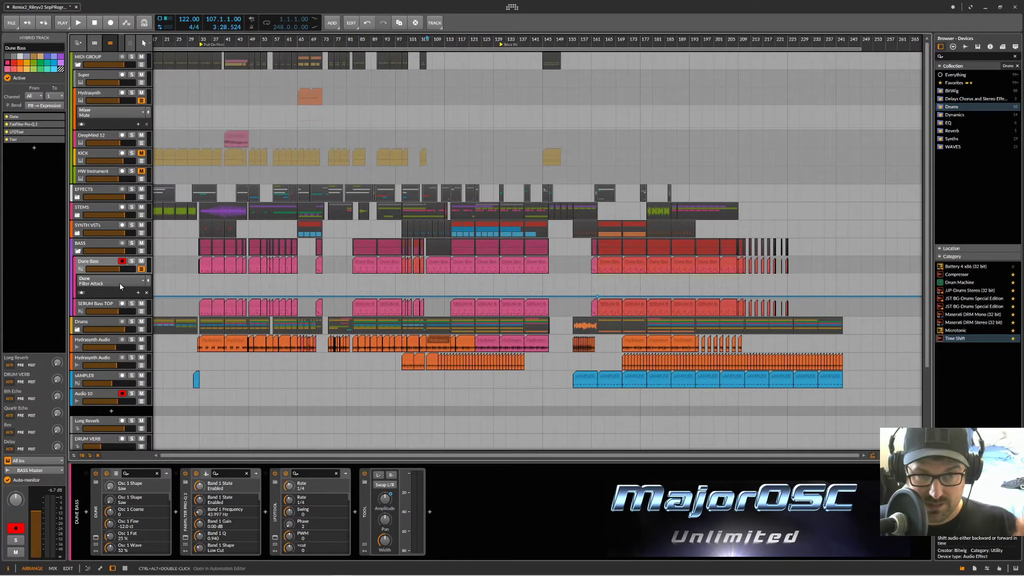
Select the Dune Bass track and the SERUM Bass TOP track in turn to compare the two bass sounds.
{"action": "double_click", "coordinate": [96, 263]}
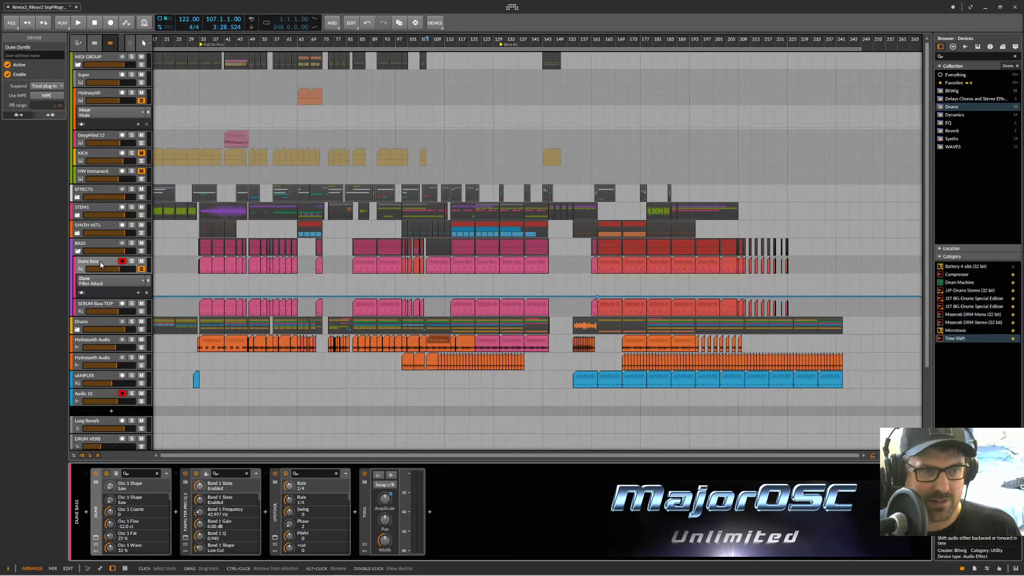
{"action": "left_click", "coordinate": [99, 246]}
{"action": "left_click", "coordinate": [91, 312]}
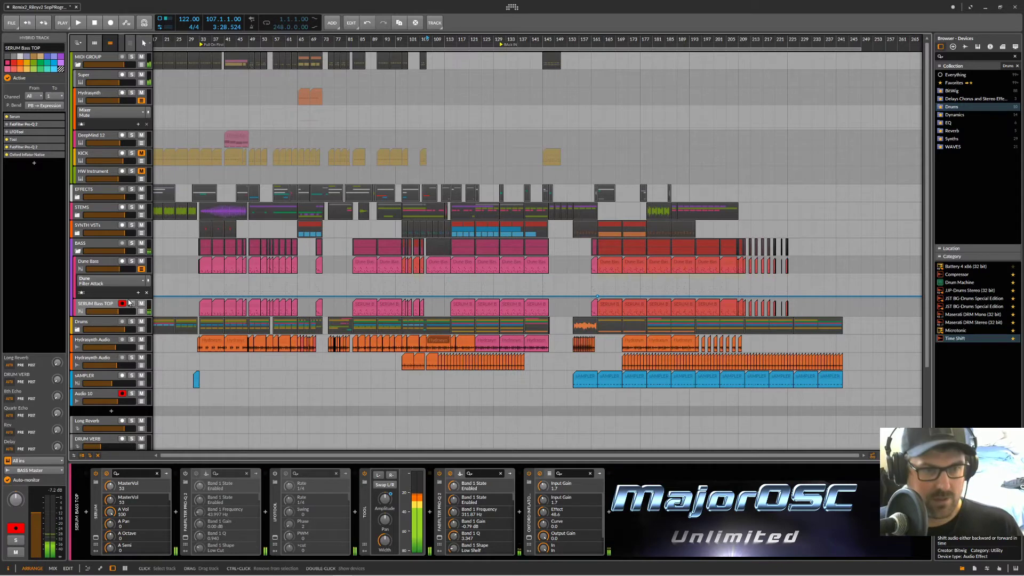
{"action": "left_click", "coordinate": [109, 306]}
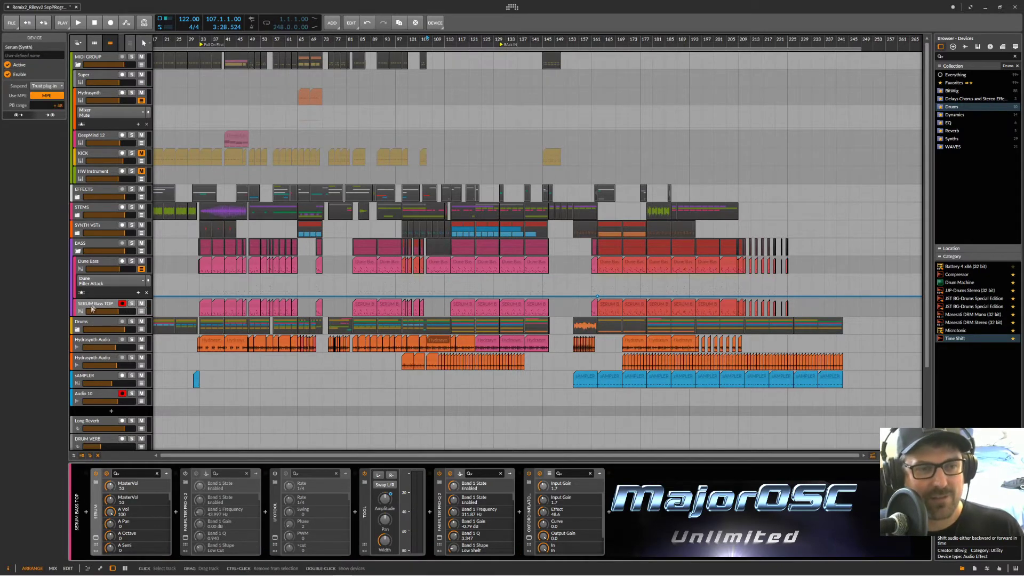
{"action": "left_click", "coordinate": [92, 309]}
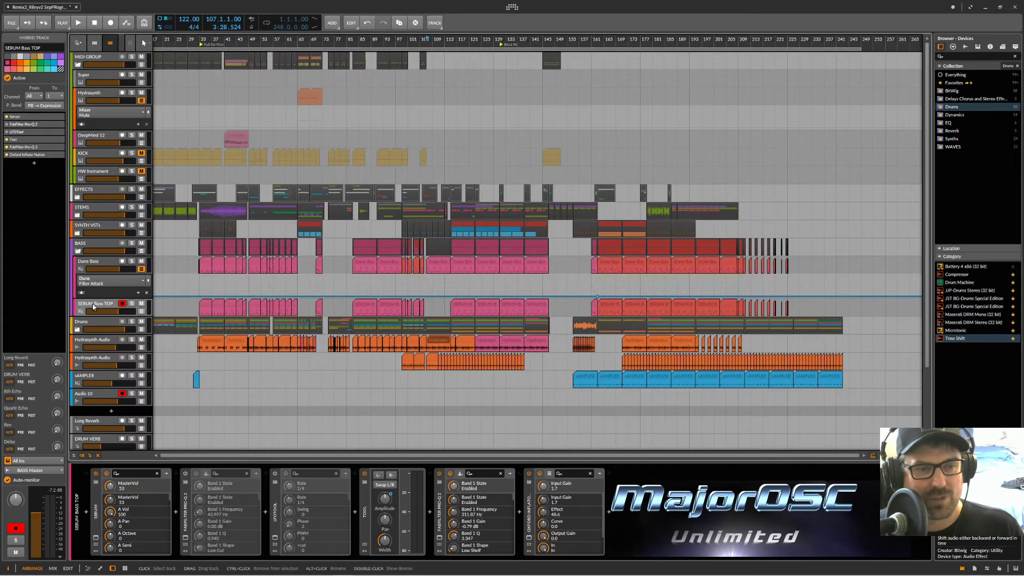
Open the SERUM Bass TOP track's Serum synth, set the Env 1 sustain to -44.1 dB, and close it.
{"action": "left_click", "coordinate": [97, 539]}
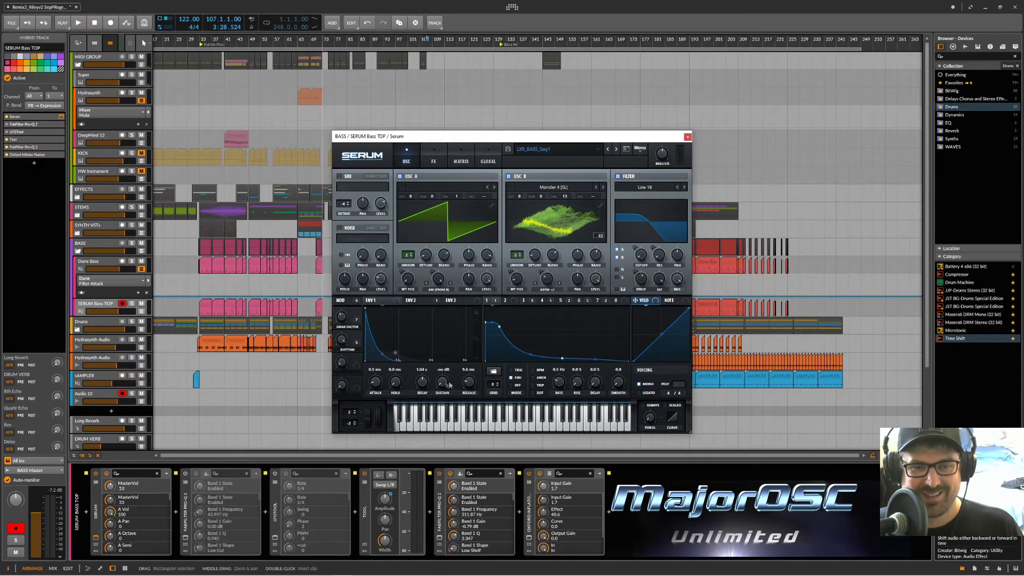
{"action": "mouse_move", "coordinate": [446, 385]}
{"action": "left_mouse_down"}
{"action": "mouse_move", "coordinate": [461, 315]}
{"action": "mouse_move", "coordinate": [457, 392]}
{"action": "left_mouse_up"}
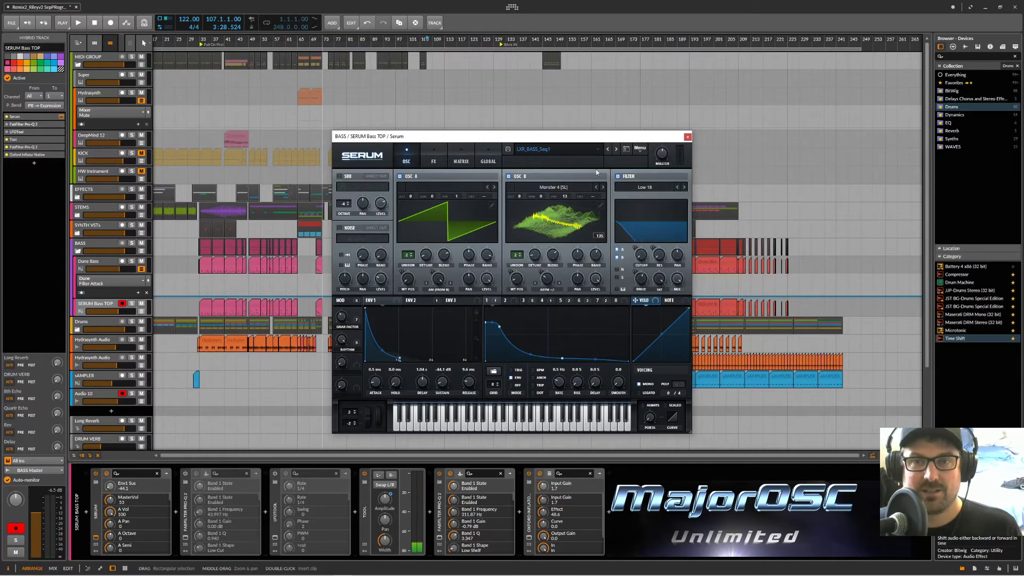
{"action": "left_click", "coordinate": [688, 137]}
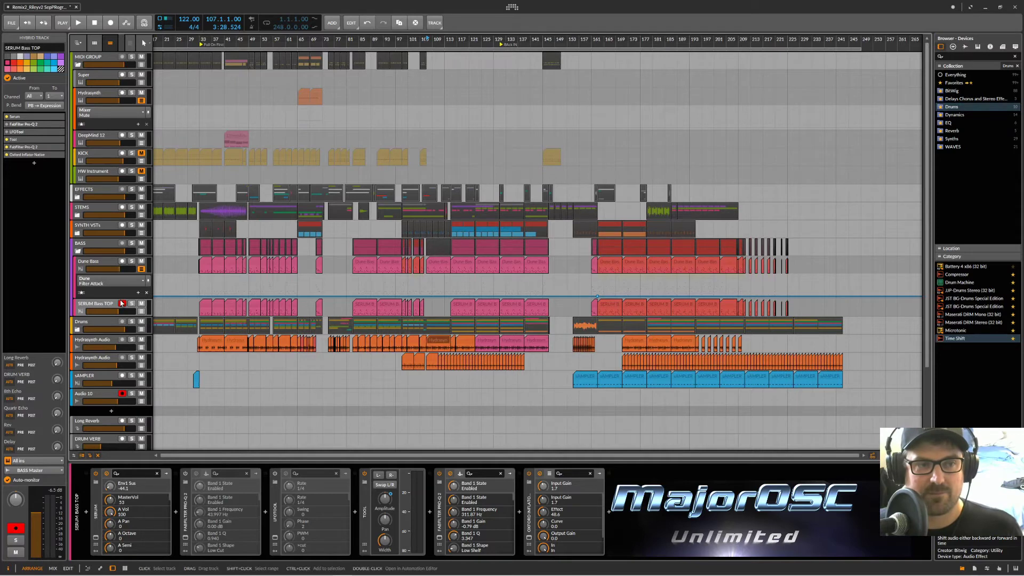
Solo the SERUM Bass TOP and Dune Bass tracks, play them briefly from bar 107, and disarm SERUM Bass TOP.
{"action": "key", "text": "s"}
{"action": "left_click", "coordinate": [131, 261]}
{"action": "key", "text": "space"}
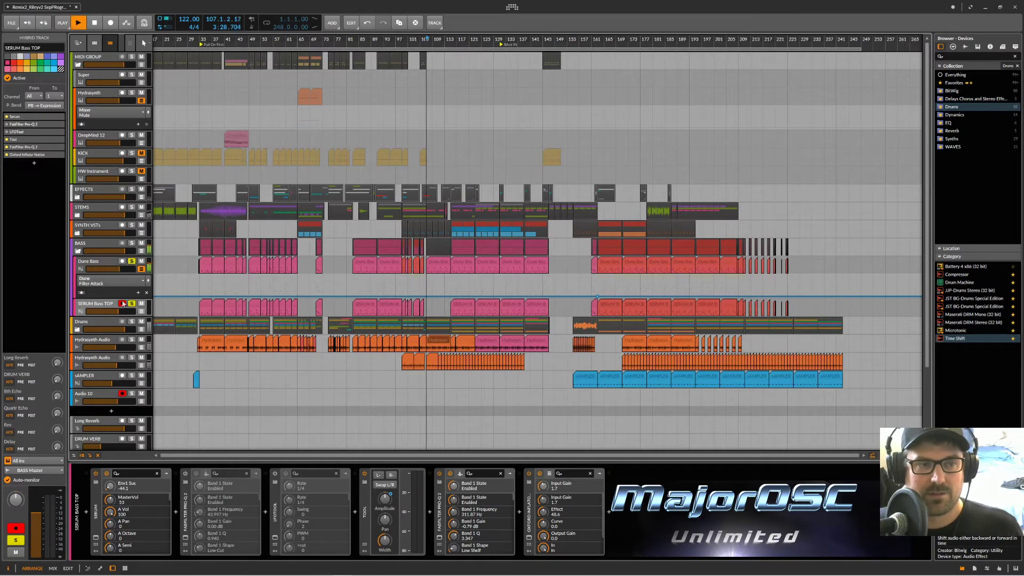
{"action": "left_click", "coordinate": [122, 304]}
{"action": "key", "text": "space"}
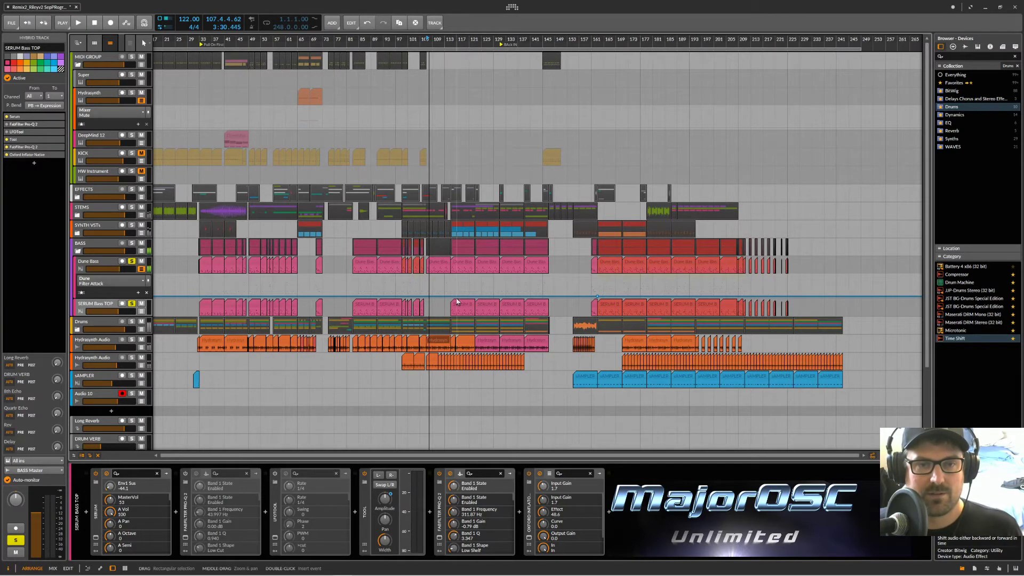
Select the SERUM Bass TOP clip at bar 115 and play the soloed bass tracks from there.
{"action": "scroll", "coordinate": [450, 291], "scroll_direction": "up", "scroll_amount": 5}
{"action": "left_click", "coordinate": [469, 304]}
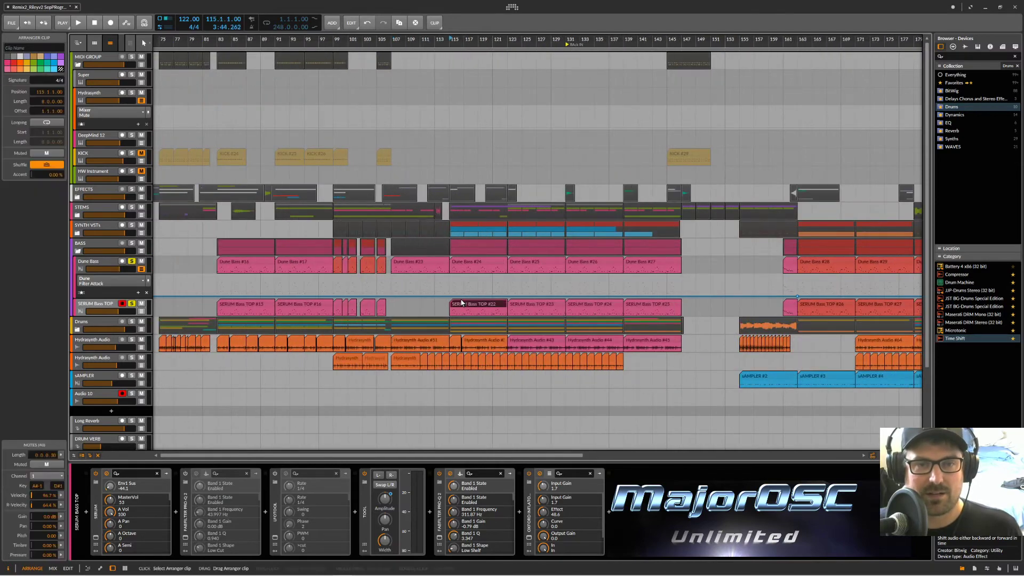
{"action": "key", "text": "space"}
{"action": "key", "text": "space"}
{"action": "left_click", "coordinate": [131, 261]}
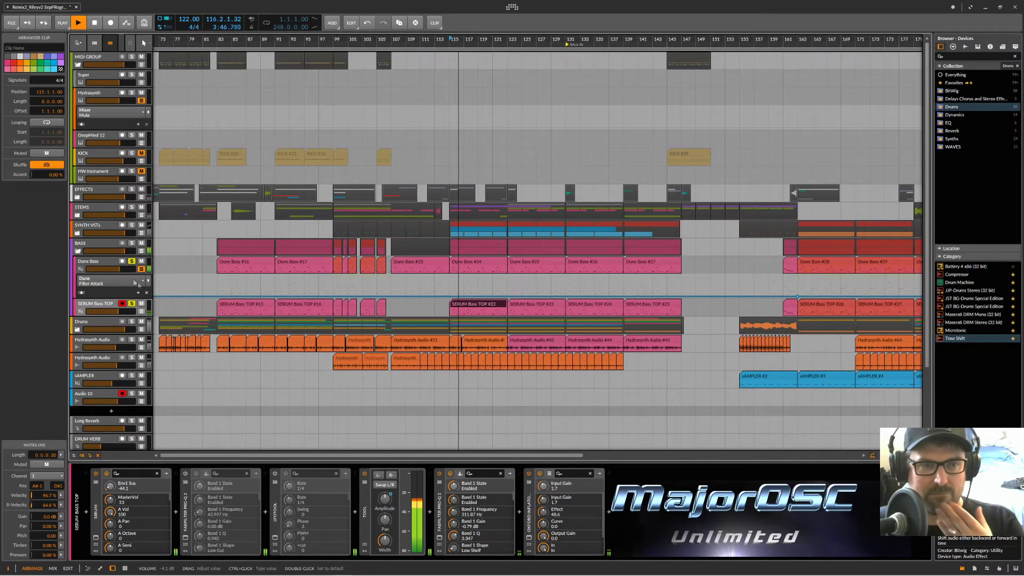
Briefly play the soloed bass tracks from the SERUM Bass TOP clip at bar 71 and return to the later arrangement.
{"action": "scroll", "coordinate": [265, 334], "scroll_direction": "down", "scroll_amount": 1}
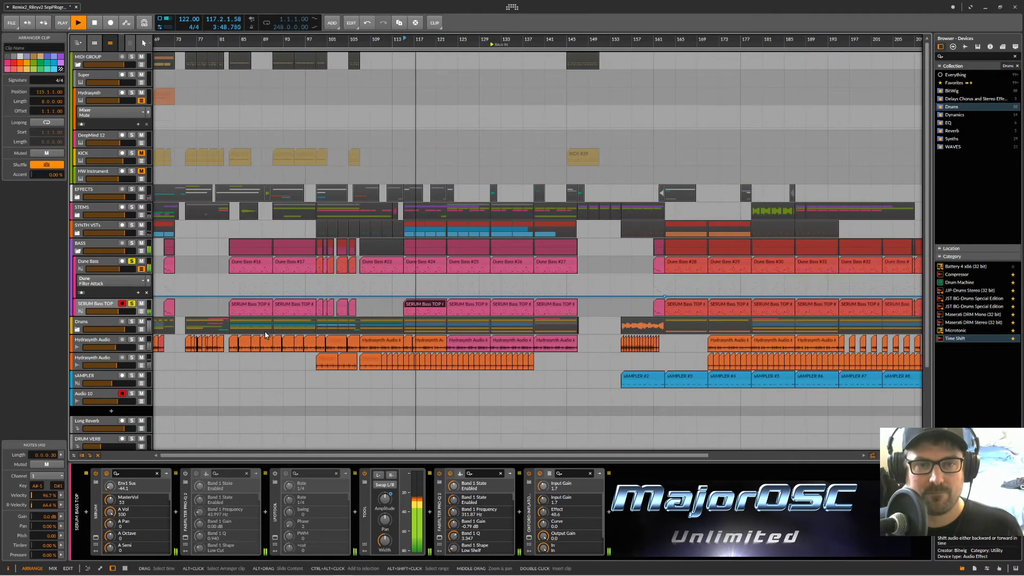
{"action": "left_click", "coordinate": [170, 306]}
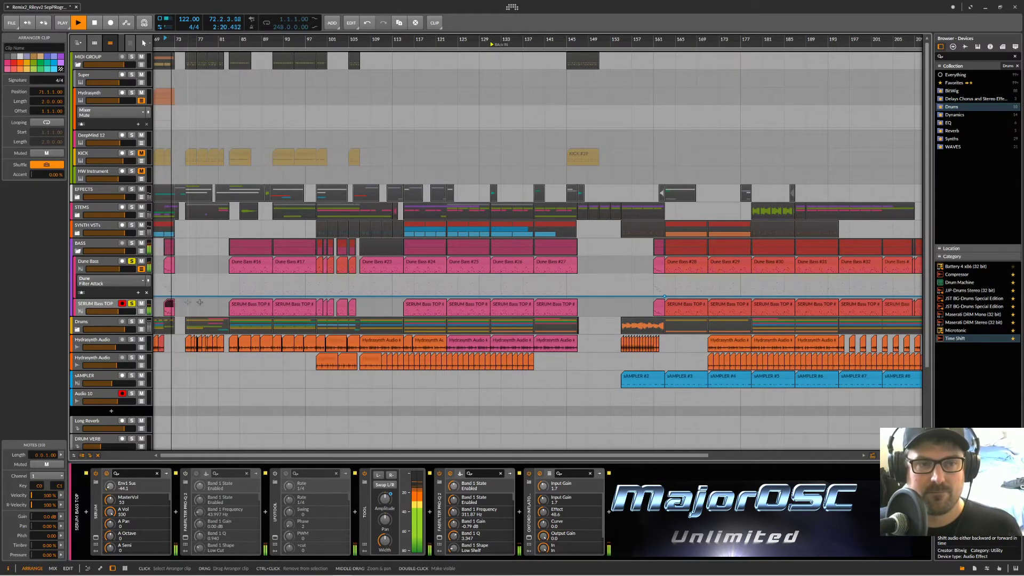
{"action": "key", "text": "space"}
{"action": "scroll", "coordinate": [430, 316], "scroll_direction": "up", "scroll_amount": 4}
{"action": "scroll", "coordinate": [430, 317], "scroll_direction": "down", "scroll_amount": 4}
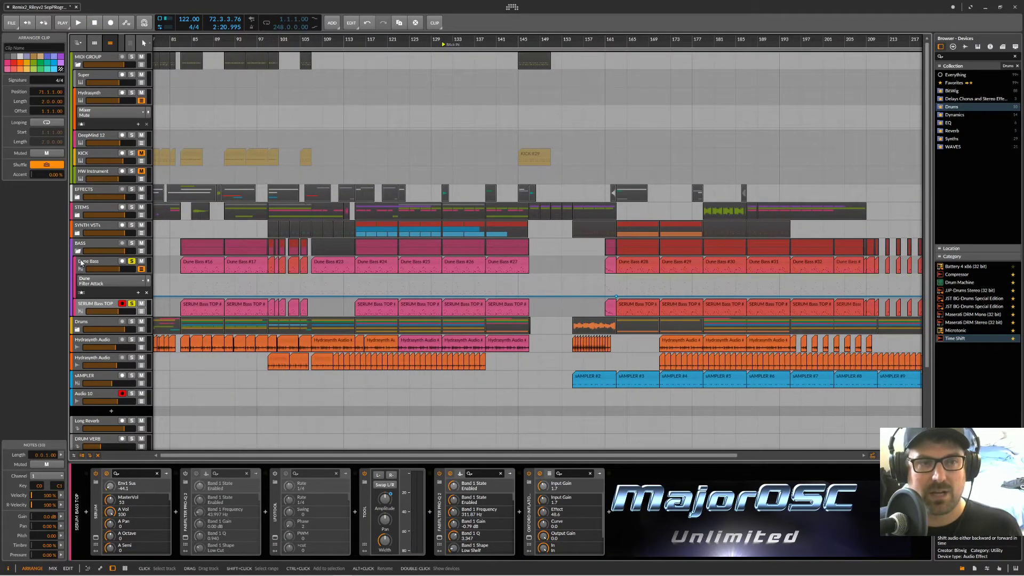
Open the active FabFilter Pro-Q 2 on the SERUM Bass TOP track, examine its EQ curve, and close it.
{"action": "left_click", "coordinate": [85, 304]}
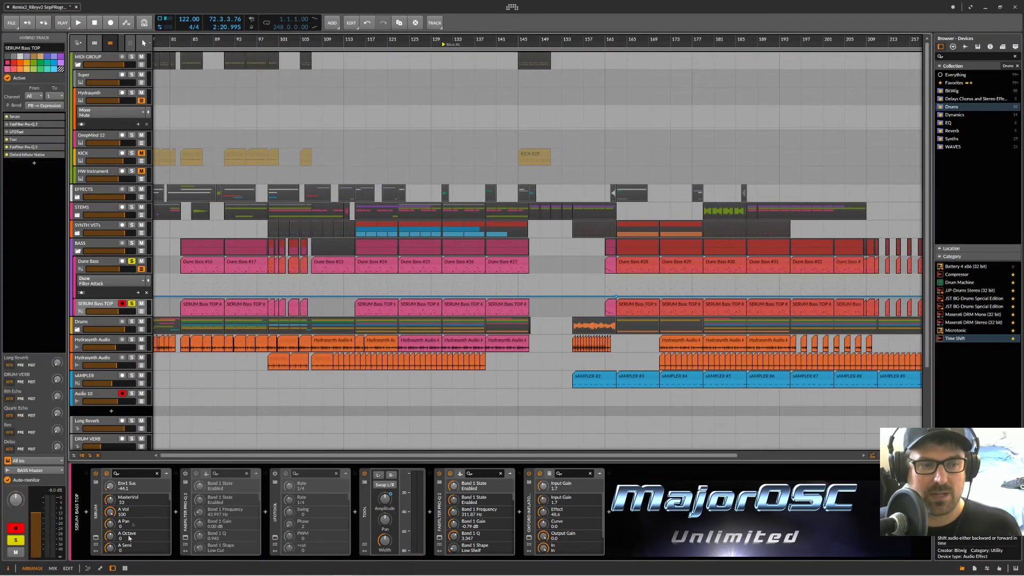
{"action": "left_click", "coordinate": [439, 538]}
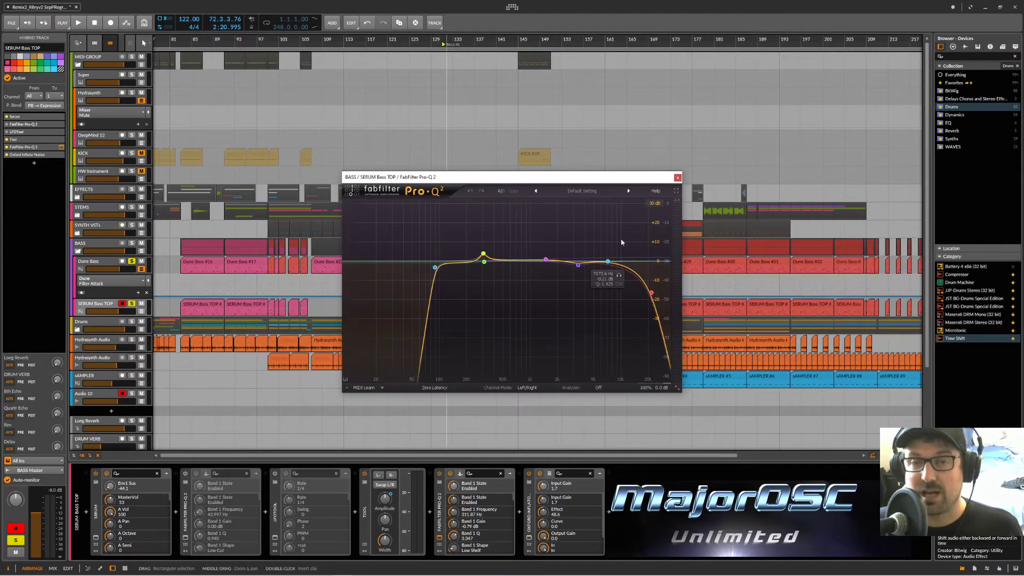
{"action": "left_click", "coordinate": [676, 177]}
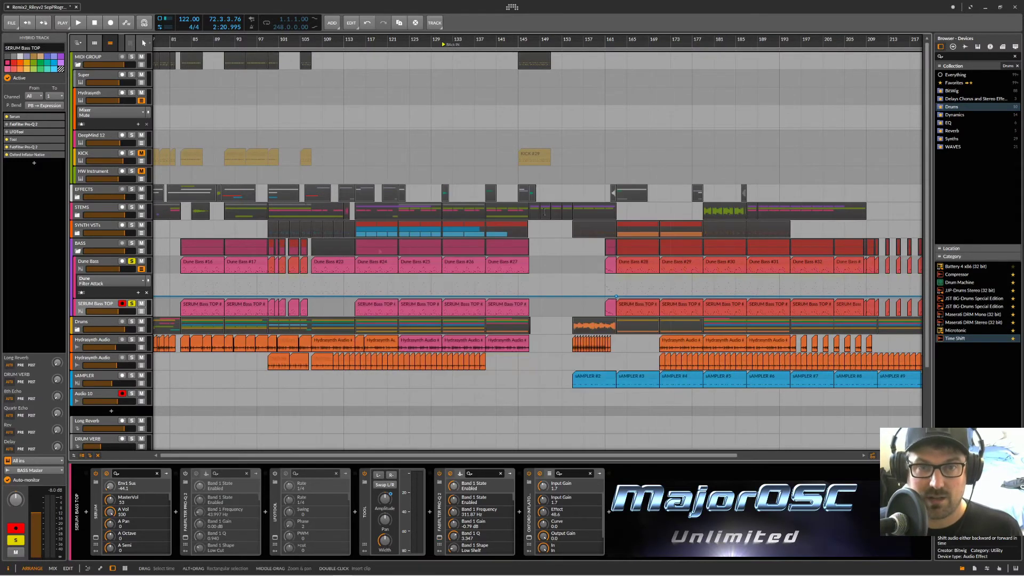
Clear the bass solos, play the full mix from bar 115, and compare it with Dune Bass, Drums and upper Hydrasynth Audio soloed.
{"action": "key", "text": "space"}
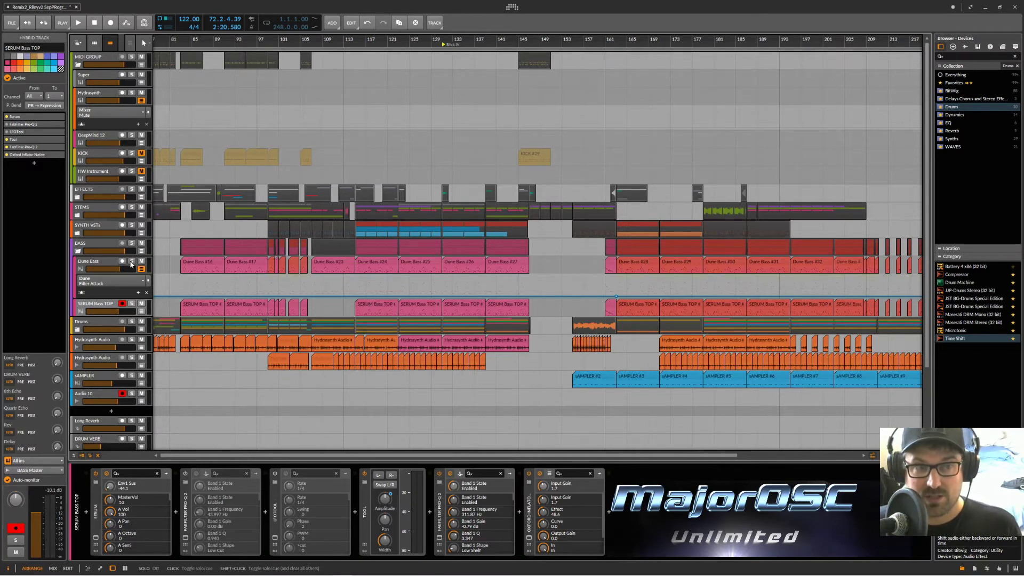
{"action": "key", "text": "space"}
{"action": "left_click", "coordinate": [373, 305]}
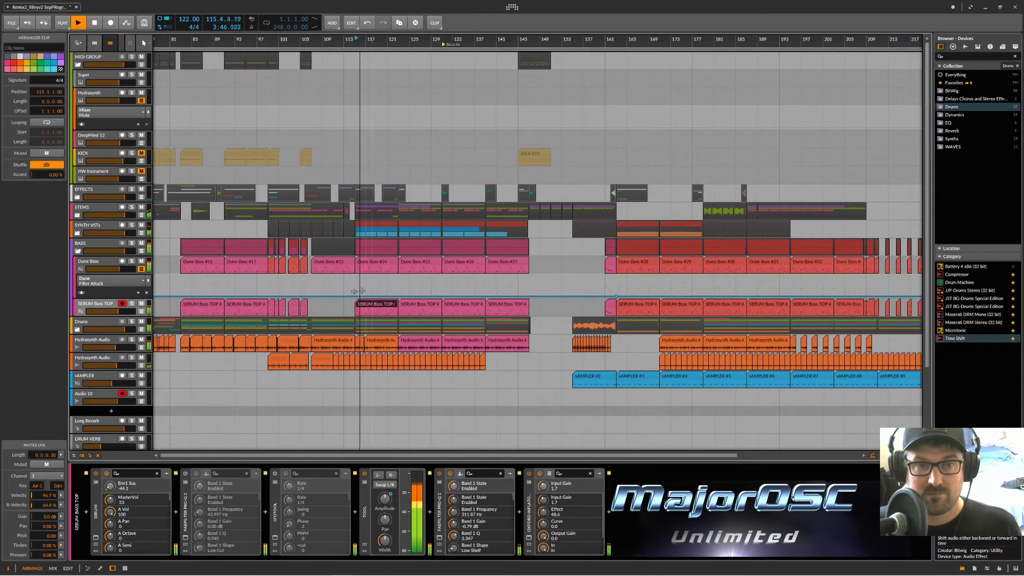
{"action": "key", "text": "space"}
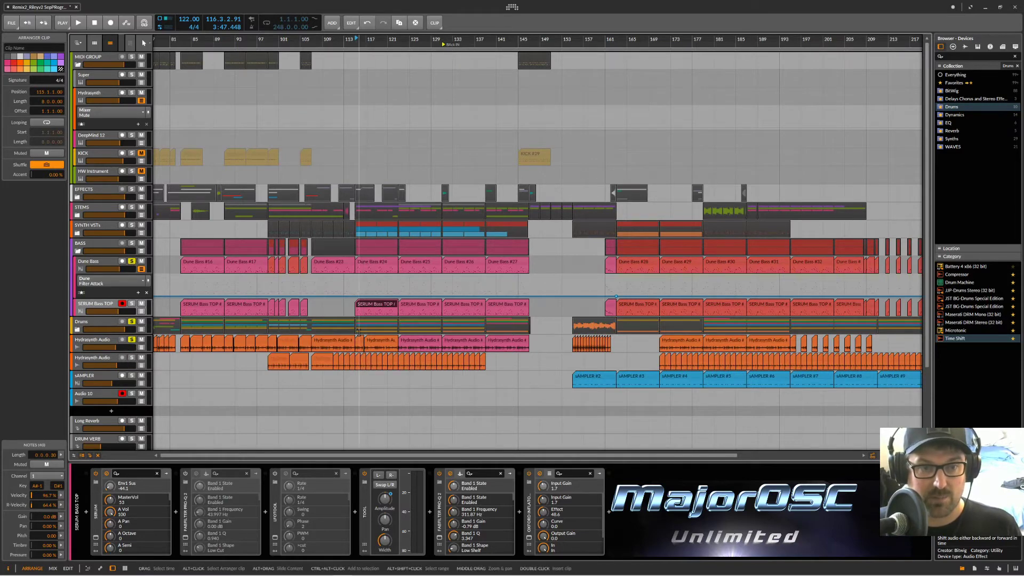
{"action": "key", "text": "space"}
{"action": "key", "text": "space"}
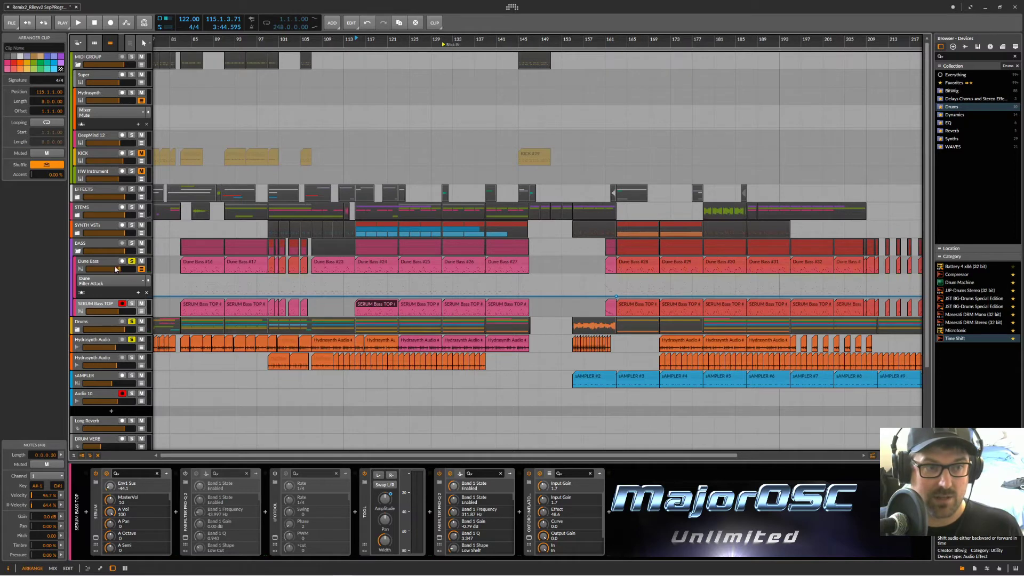
Unfold the Drums group and solo its DRUMS track with Dune Bass and SERUM Bass TOP while playing from bar 115.
{"action": "left_click", "coordinate": [79, 332]}
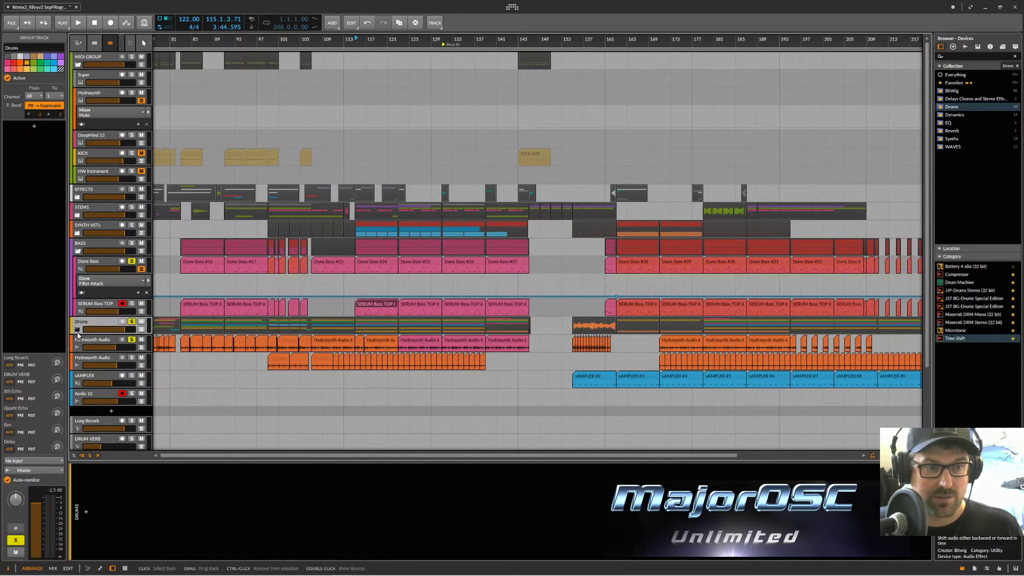
{"action": "left_click", "coordinate": [78, 330]}
{"action": "left_click", "coordinate": [79, 365]}
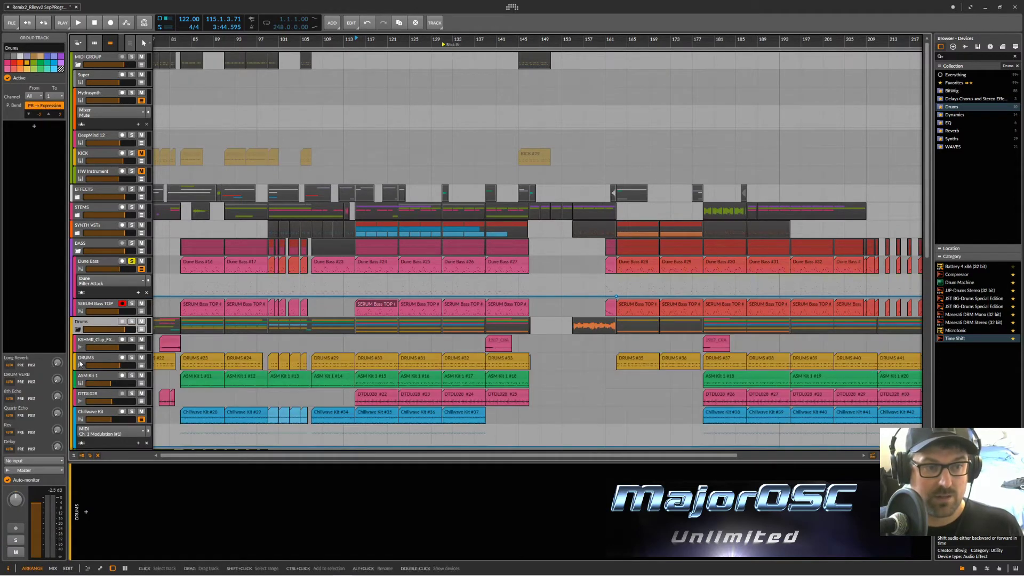
{"action": "left_click", "coordinate": [132, 361]}
{"action": "key", "text": "space"}
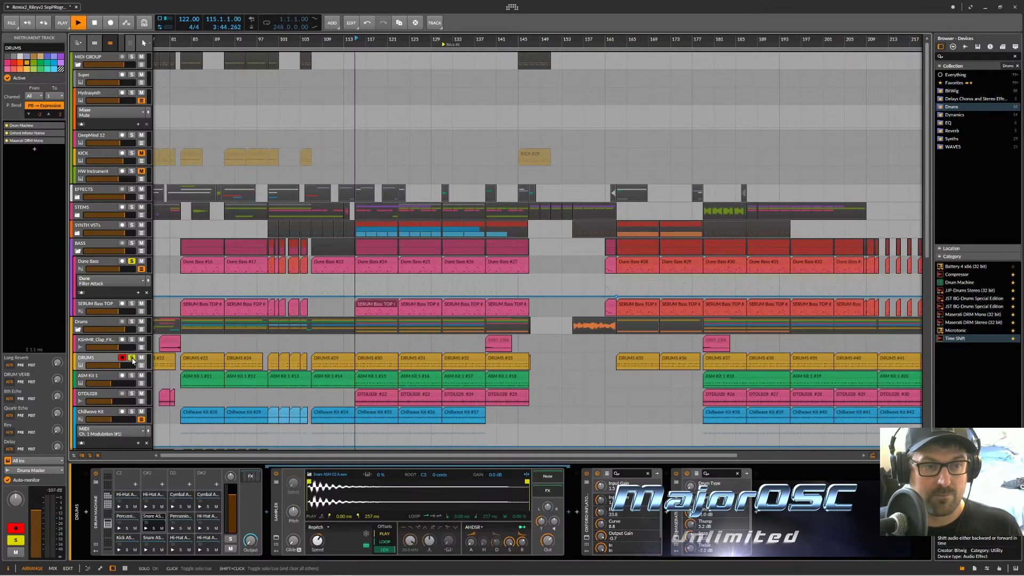
{"action": "left_click", "coordinate": [132, 304]}
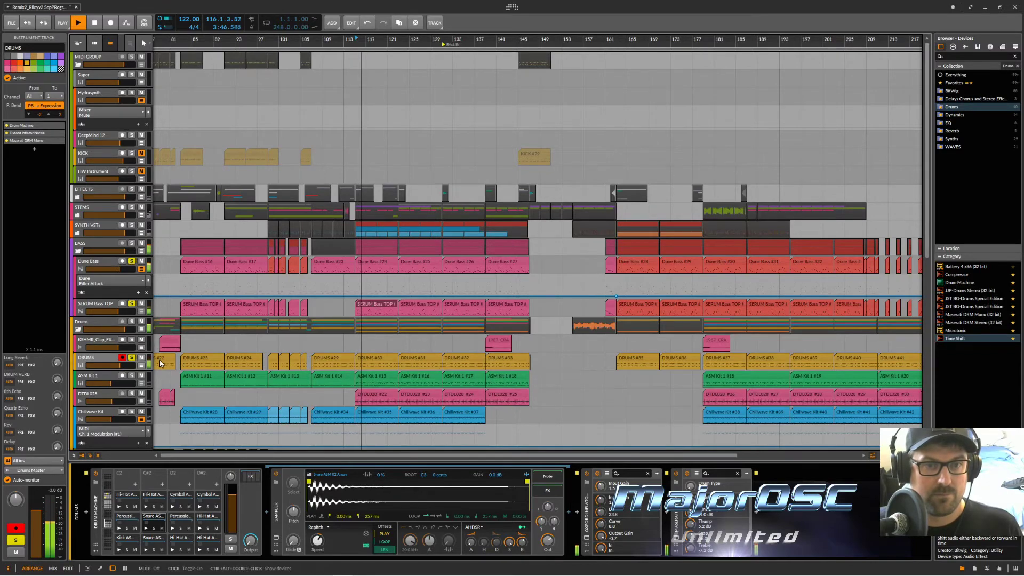
Listen to the soloed basses and drums, and continue playback from the SERUM Bass TOP clip at bar 163.
{"action": "scroll", "coordinate": [212, 362], "scroll_direction": "down", "scroll_amount": 3}
{"action": "scroll", "coordinate": [212, 362], "scroll_direction": "up", "scroll_amount": 3}
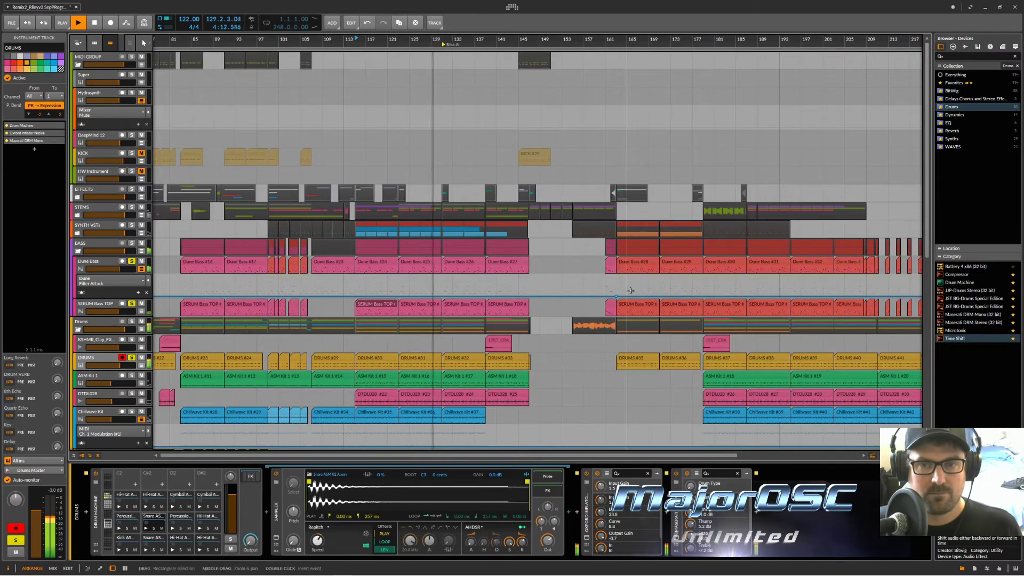
{"action": "scroll", "coordinate": [633, 311], "scroll_direction": "down", "scroll_amount": 3}
{"action": "scroll", "coordinate": [633, 311], "scroll_direction": "up", "scroll_amount": 3}
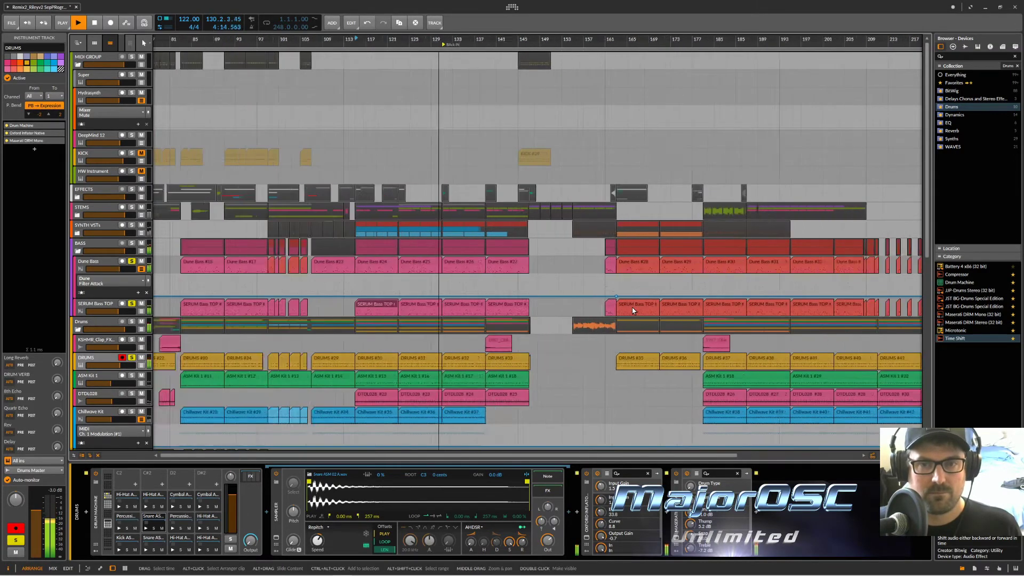
{"action": "left_click", "coordinate": [634, 308]}
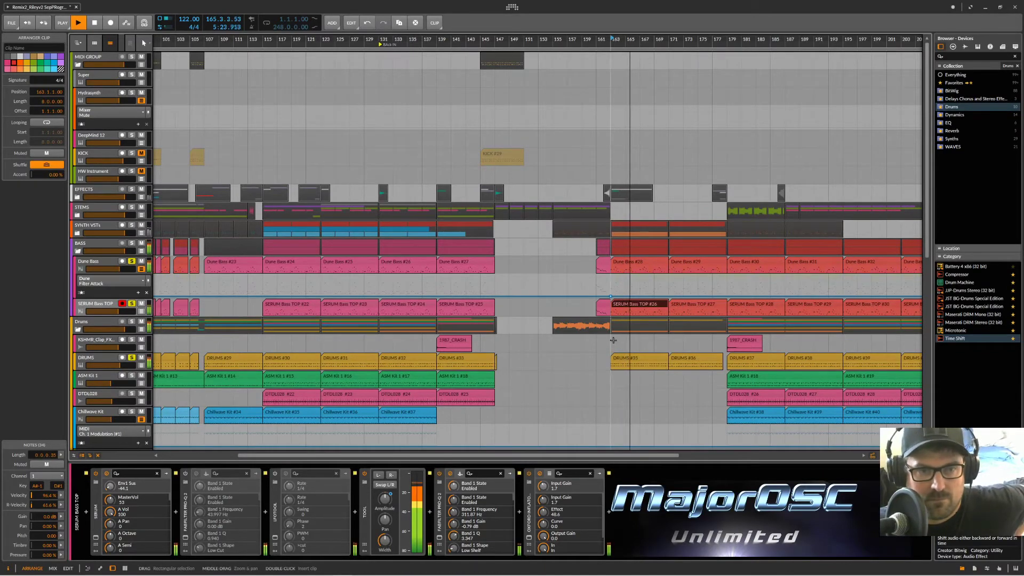
{"action": "key", "text": "space"}
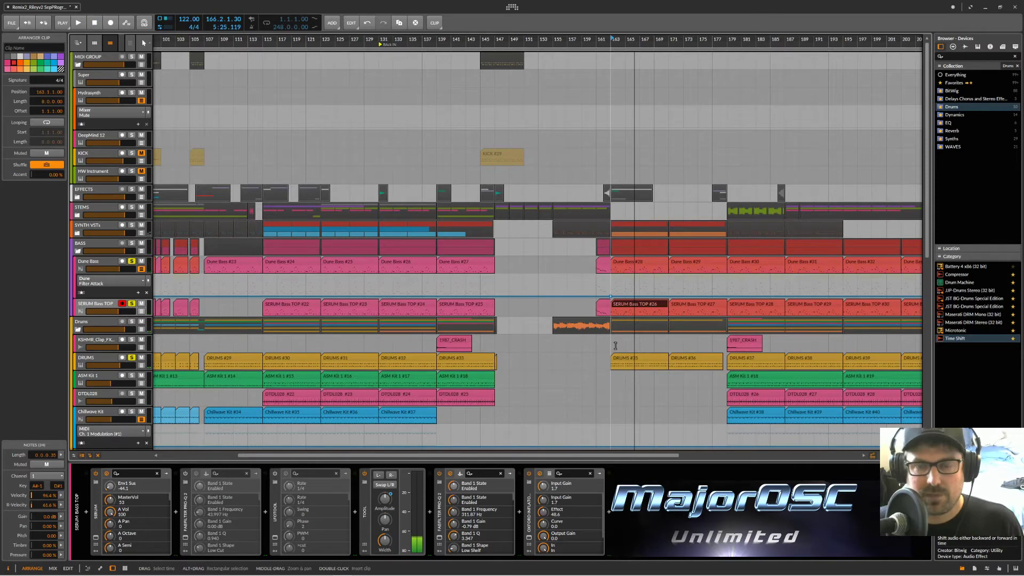
Select the SERUM Bass TOP clip at bar 171 and the one at bar 179.
{"action": "left_click", "coordinate": [687, 304]}
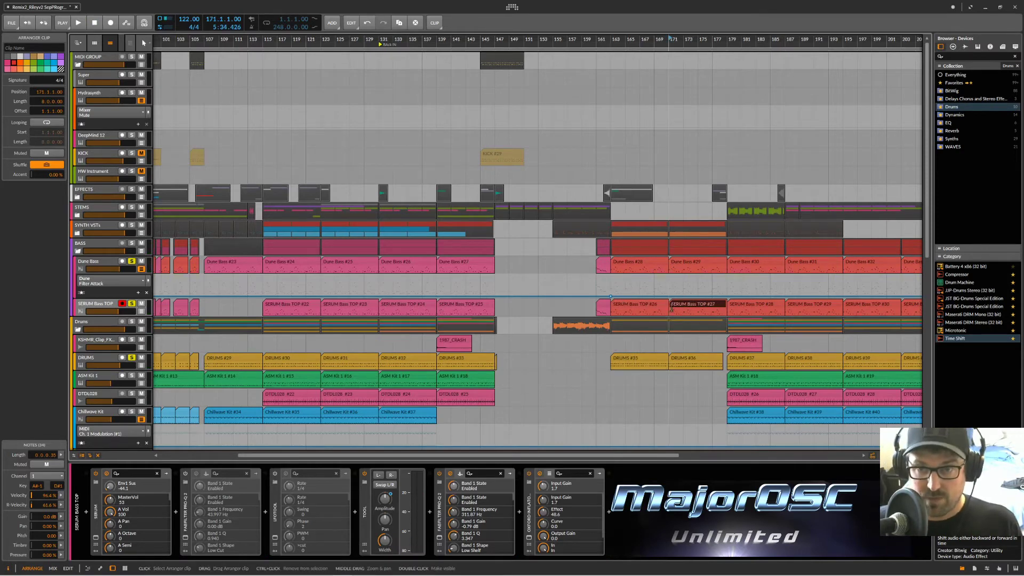
{"action": "scroll", "coordinate": [670, 307], "scroll_direction": "right", "scroll_amount": 3}
{"action": "left_click", "coordinate": [664, 308]}
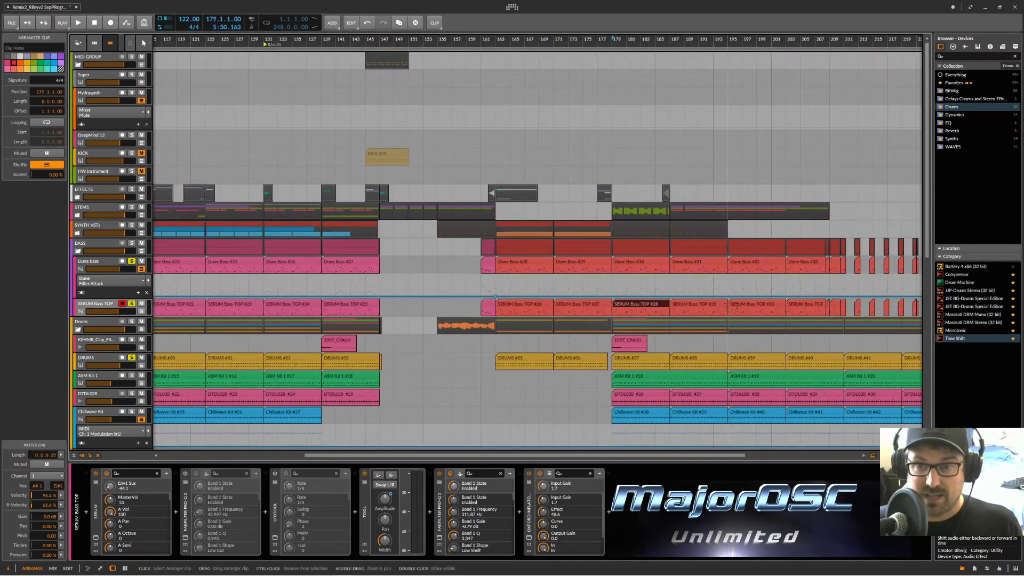
Play the arrangement from bar 211 with Dune Bass, SERUM Bass TOP and DRUMS soloed.
{"action": "left_click", "coordinate": [532, 292]}
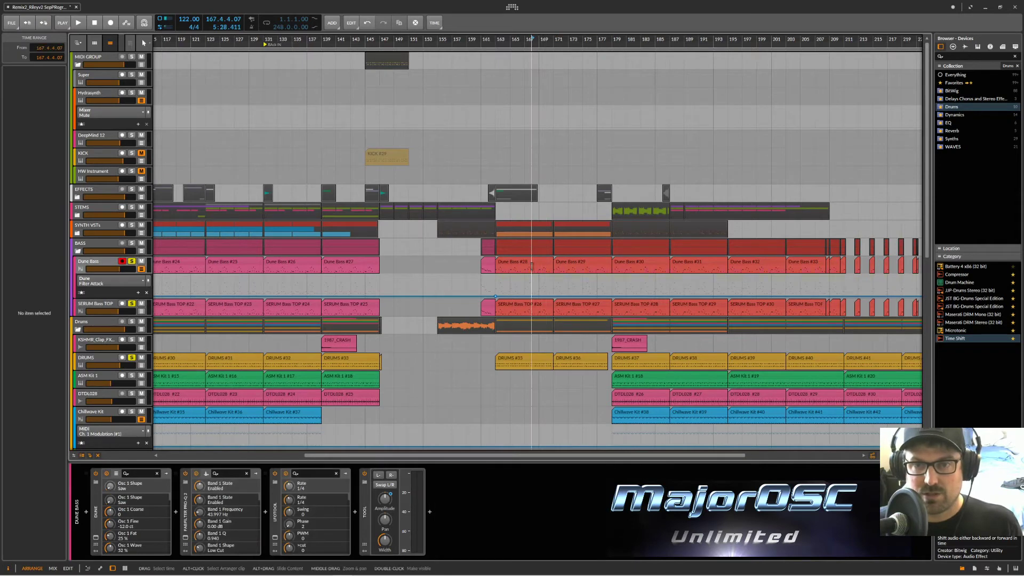
{"action": "left_click", "coordinate": [845, 309]}
{"action": "key", "text": "space"}
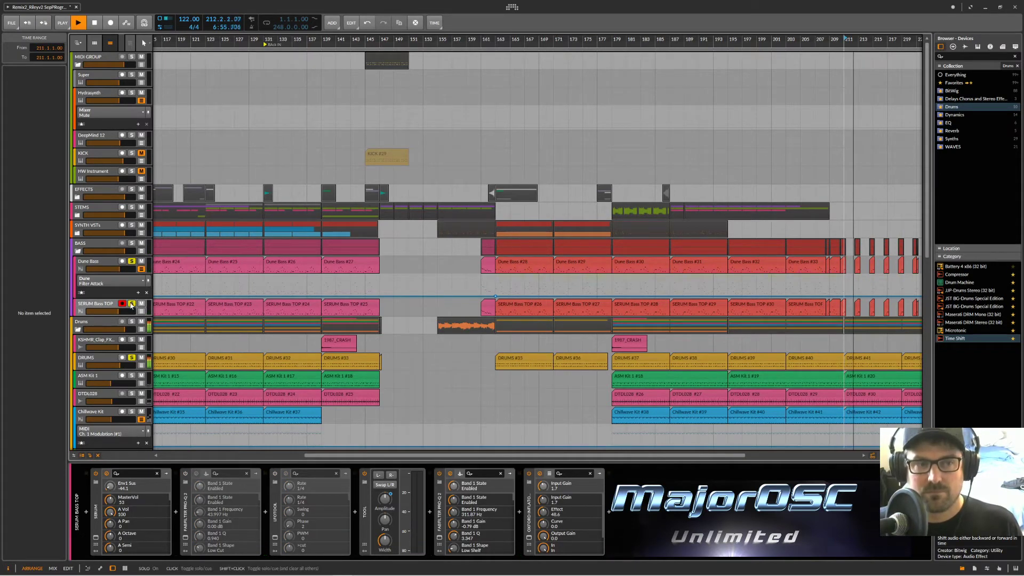
{"action": "key", "text": "space"}
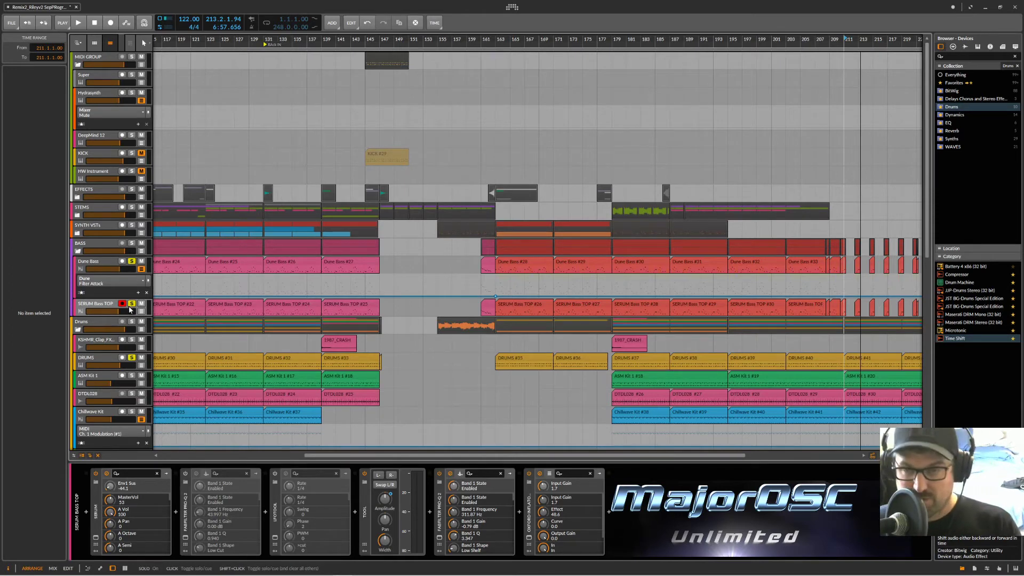
Select the short SERUM Bass TOP clip at bar 212 and listen to it with the other soloed tracks.
{"action": "scroll", "coordinate": [853, 309], "scroll_direction": "up", "scroll_amount": 5}
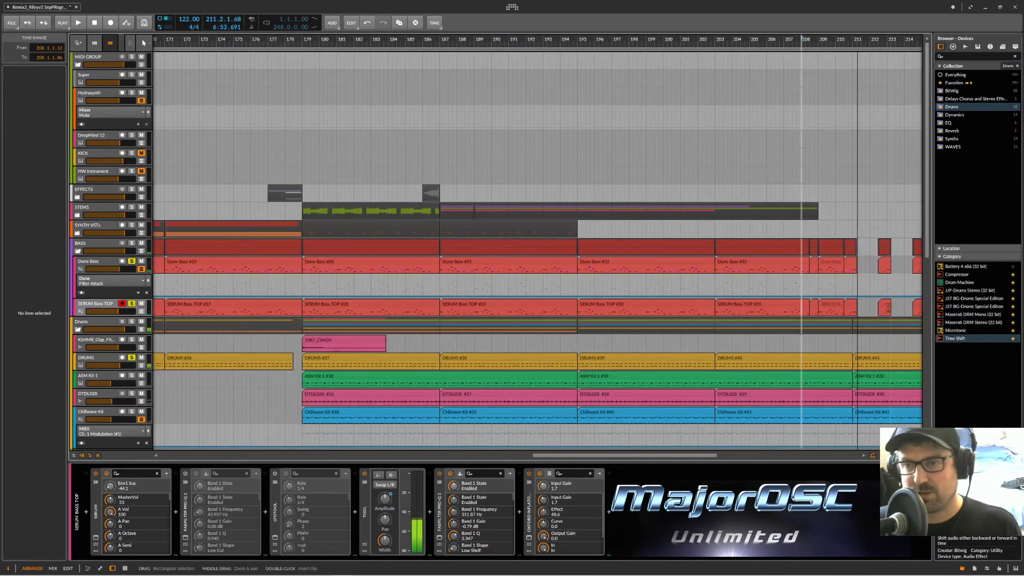
{"action": "left_click", "coordinate": [886, 307]}
{"action": "key", "text": "space"}
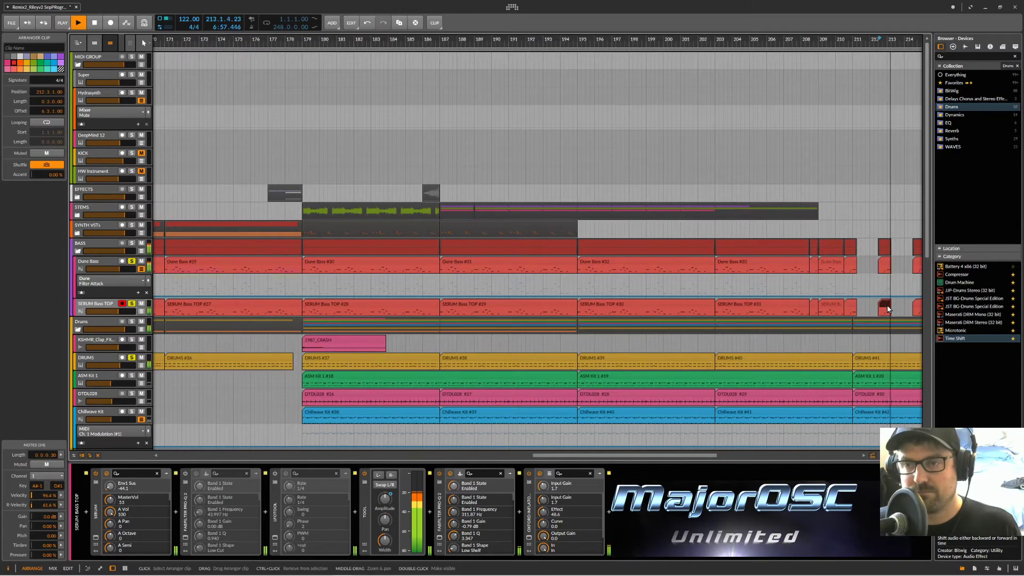
{"action": "key", "text": "space"}
Play the soloed tracks from the last short SERUM Bass TOP clips around bar 224.
{"action": "scroll", "coordinate": [853, 298], "scroll_direction": "right", "scroll_amount": 3}
{"action": "scroll", "coordinate": [824, 294], "scroll_direction": "down", "scroll_amount": 3}
{"action": "scroll", "coordinate": [824, 294], "scroll_direction": "up", "scroll_amount": 3}
{"action": "scroll", "coordinate": [825, 294], "scroll_direction": "right", "scroll_amount": 3}
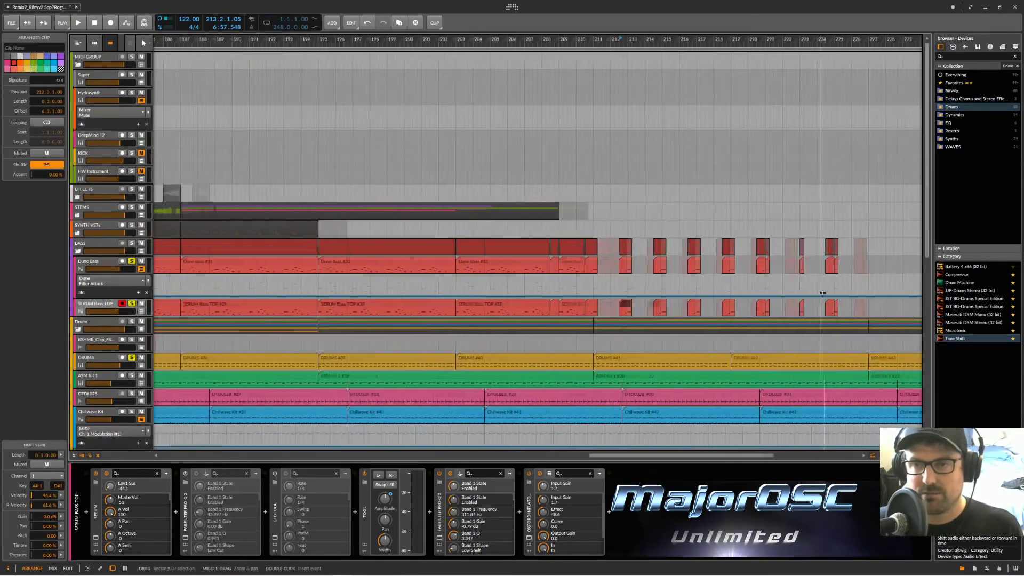
{"action": "left_click", "coordinate": [830, 313]}
{"action": "key", "text": "space"}
{"action": "key", "text": "space"}
Collapse the BASS group and unfold the STEMS group to show its individual tracks.
{"action": "scroll", "coordinate": [552, 308], "scroll_direction": "left", "scroll_amount": 3}
{"action": "scroll", "coordinate": [551, 308], "scroll_direction": "down", "scroll_amount": 10}
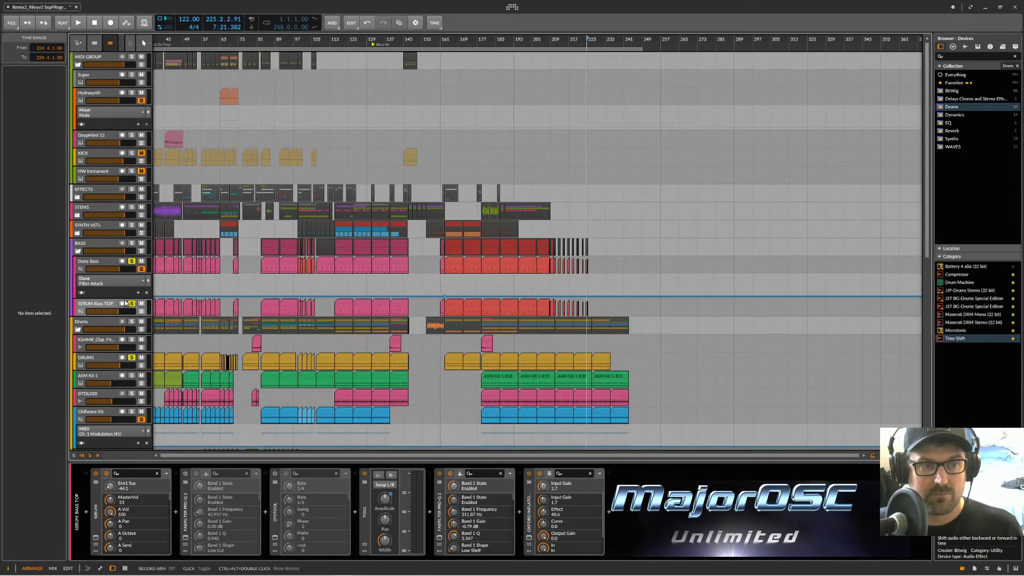
{"action": "left_click", "coordinate": [79, 234]}
{"action": "left_click", "coordinate": [78, 233]}
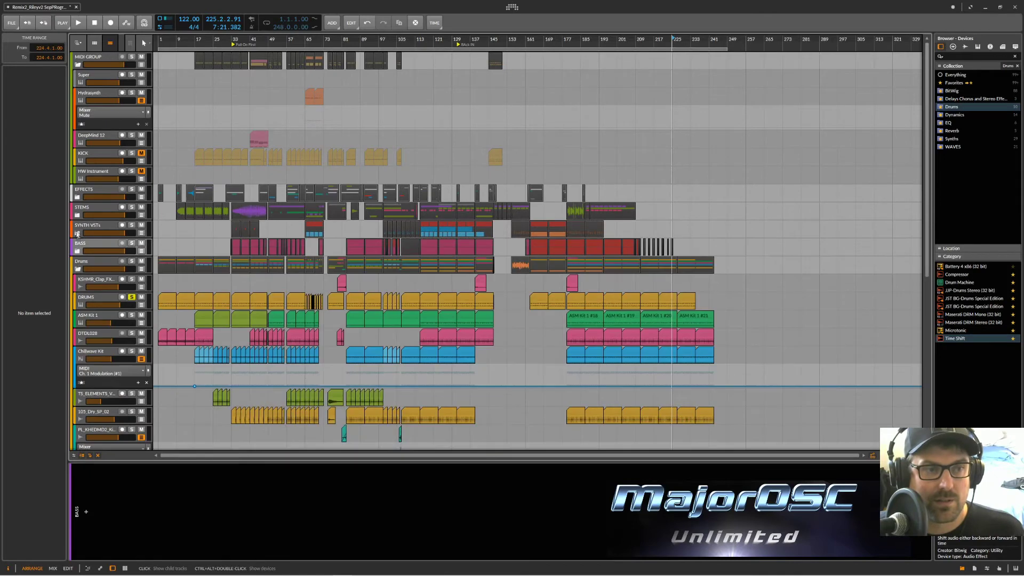
{"action": "left_click", "coordinate": [80, 218]}
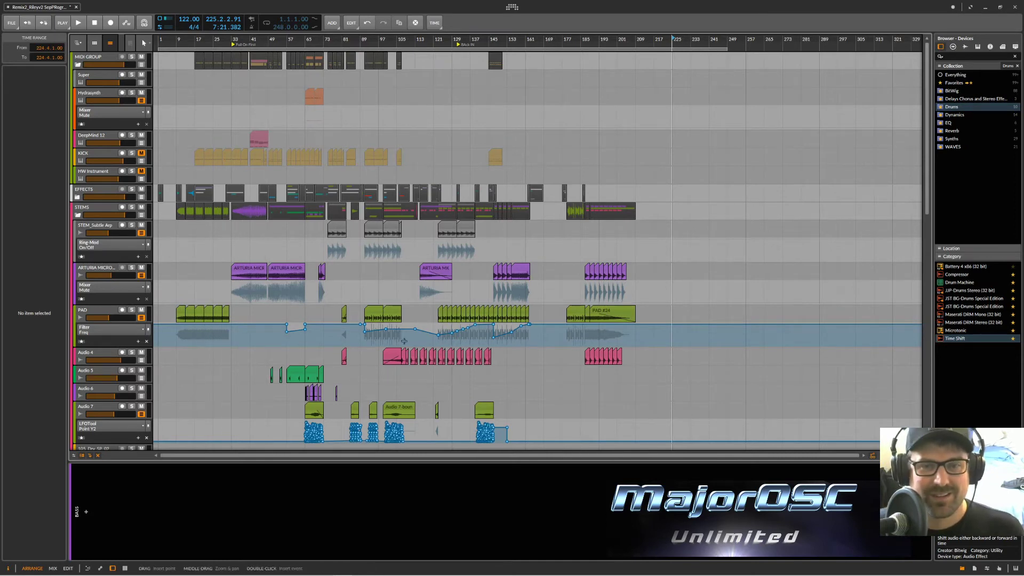
Switch to OBS to check the desktop audio channel, and return to the REMIX PACK folder in File Explorer.
{"action": "key", "text": "alt+Tab"}
{"action": "key", "text": "alt+Tab"}
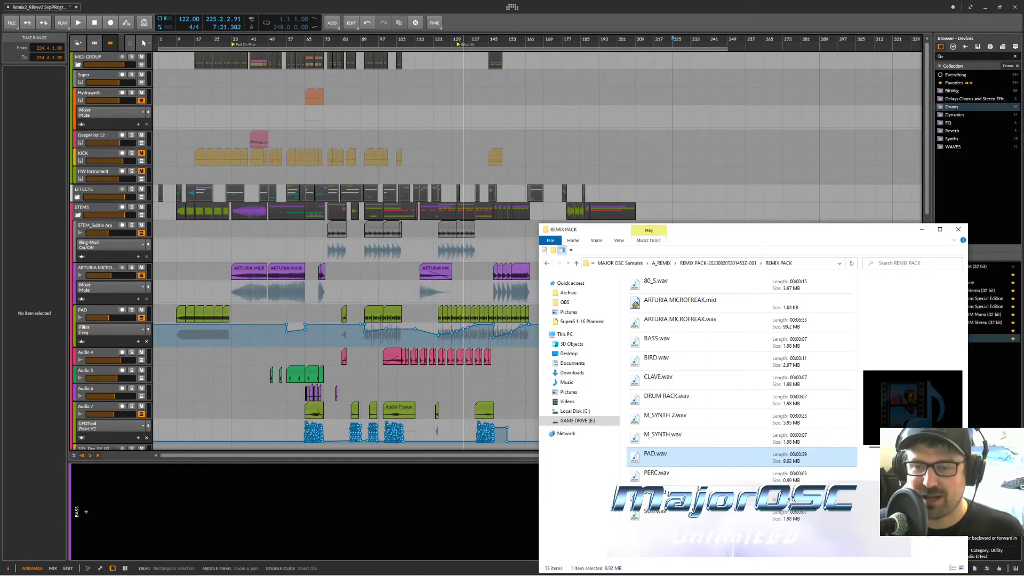
{"action": "key", "text": "alt+Tab"}
{"action": "key", "text": "alt+Tab"}
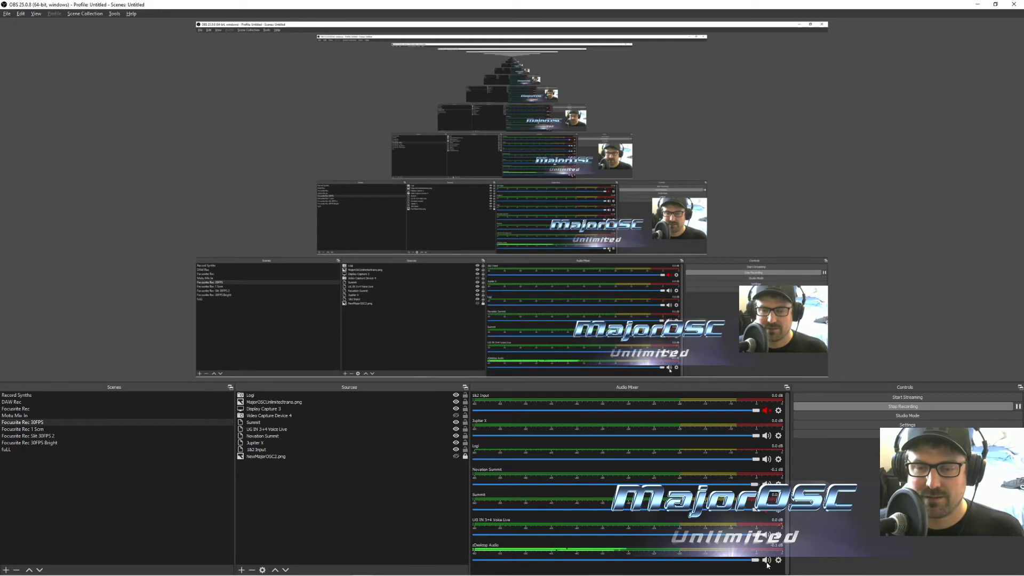
{"action": "key", "text": "alt+Tab"}
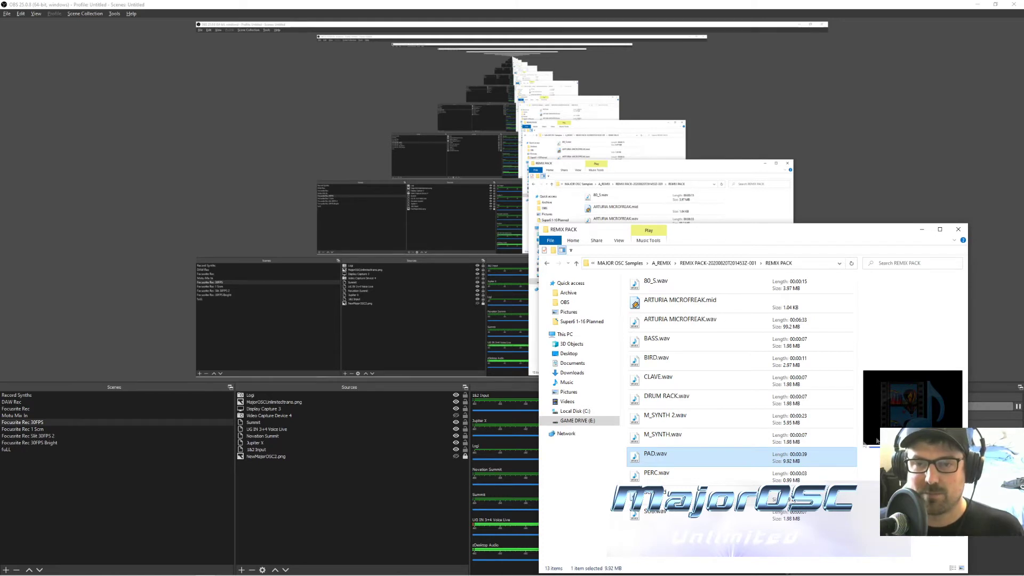
Preview the original ARTURIA MICROFREAK.wav, BASS.wav and 80_S.wav stems in the REMIX PACK folder.
{"action": "left_click", "coordinate": [685, 318]}
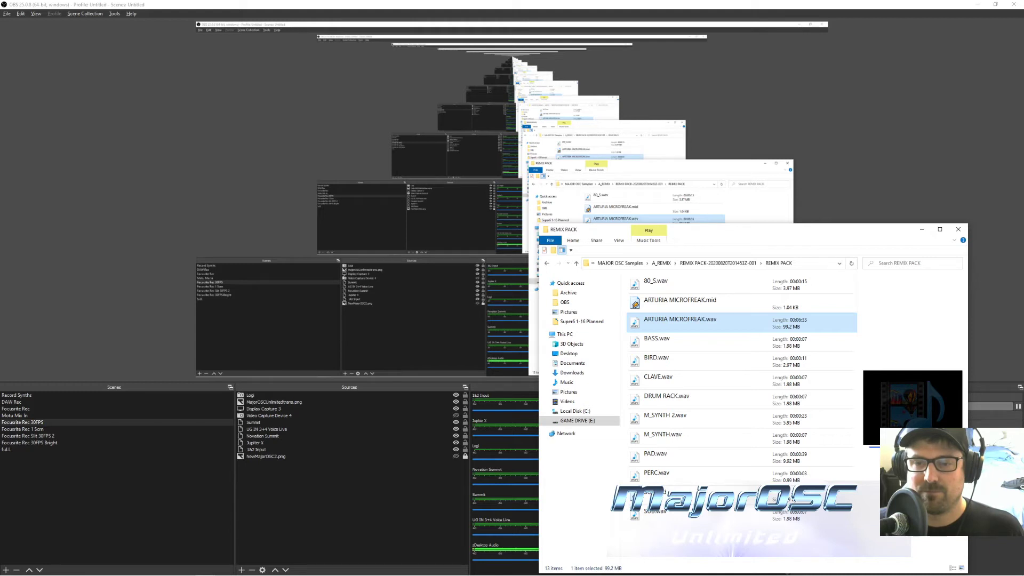
{"action": "left_click", "coordinate": [656, 358]}
{"action": "left_click", "coordinate": [676, 349]}
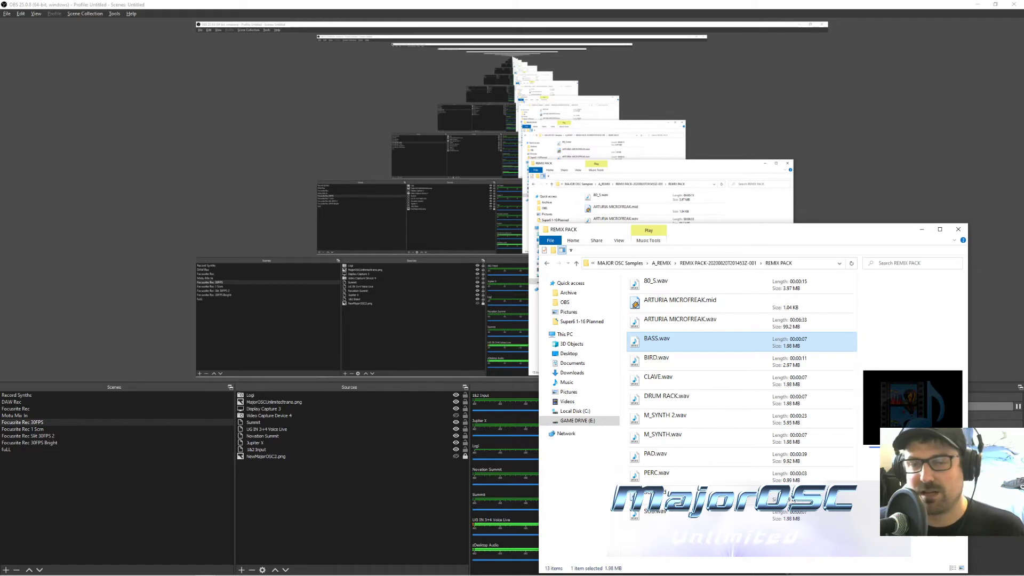
{"action": "left_click", "coordinate": [661, 284]}
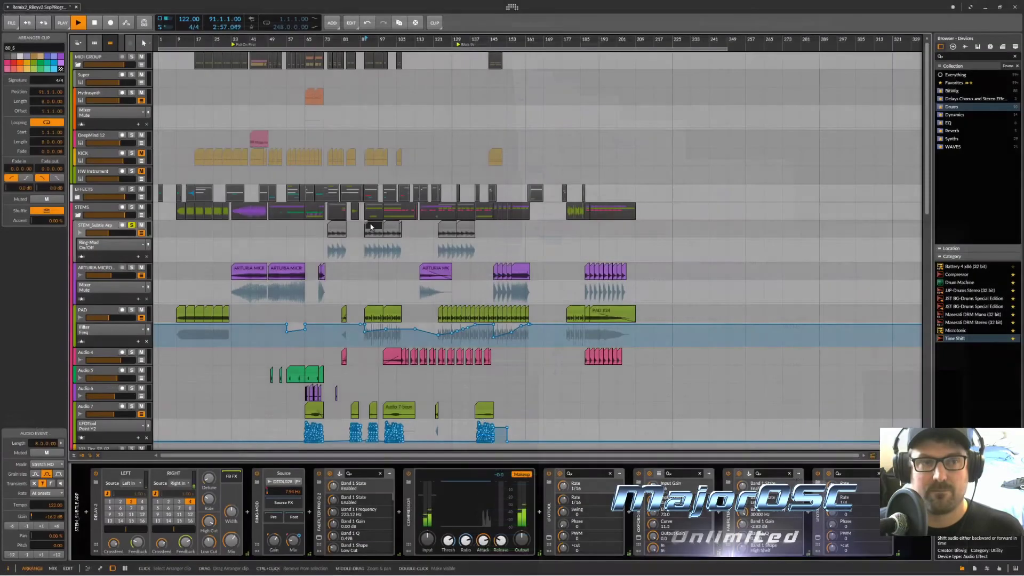
Stop the STEM_Subtle Arp playback, solo the ARTURIA MICROFREAK track and play its clip from bar 49.
{"action": "key", "text": "space"}
{"action": "left_click", "coordinate": [103, 225]}
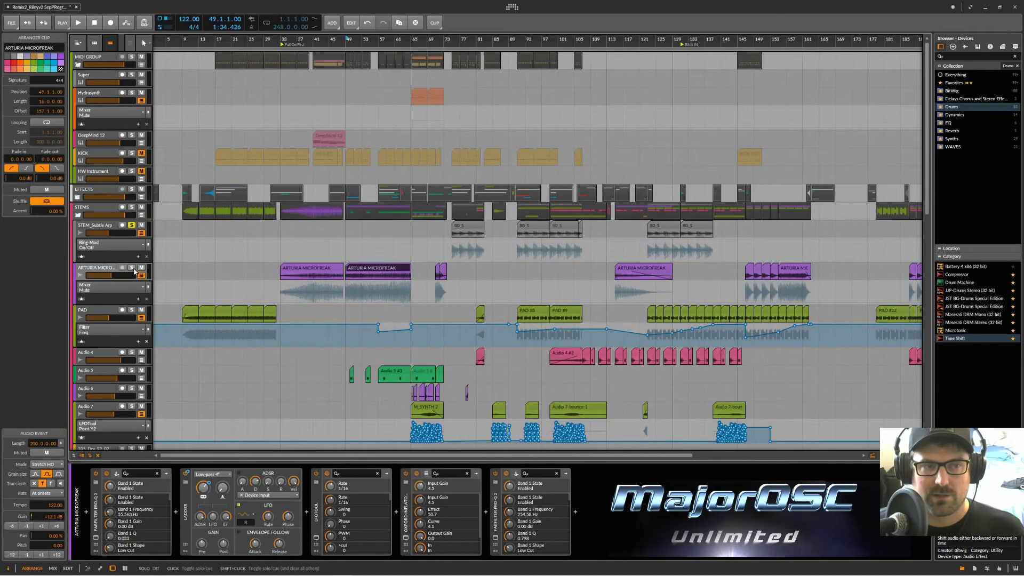
{"action": "left_click", "coordinate": [131, 267]}
{"action": "key", "text": "space"}
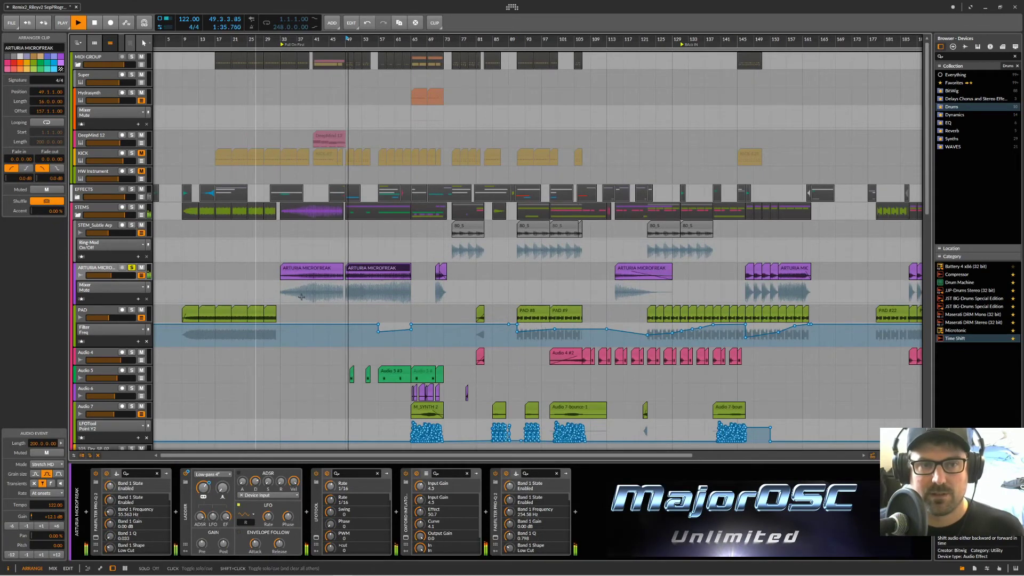
Select the ARTURIA MICROFREAK clip at bar 33 and play it with the track's LFOTool window open.
{"action": "left_click", "coordinate": [308, 270]}
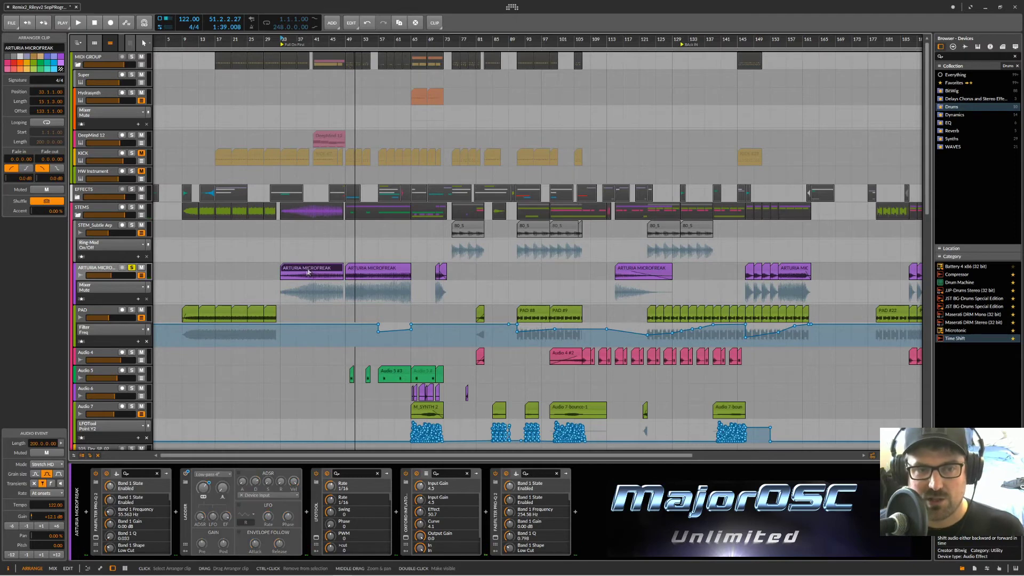
{"action": "left_click", "coordinate": [317, 538]}
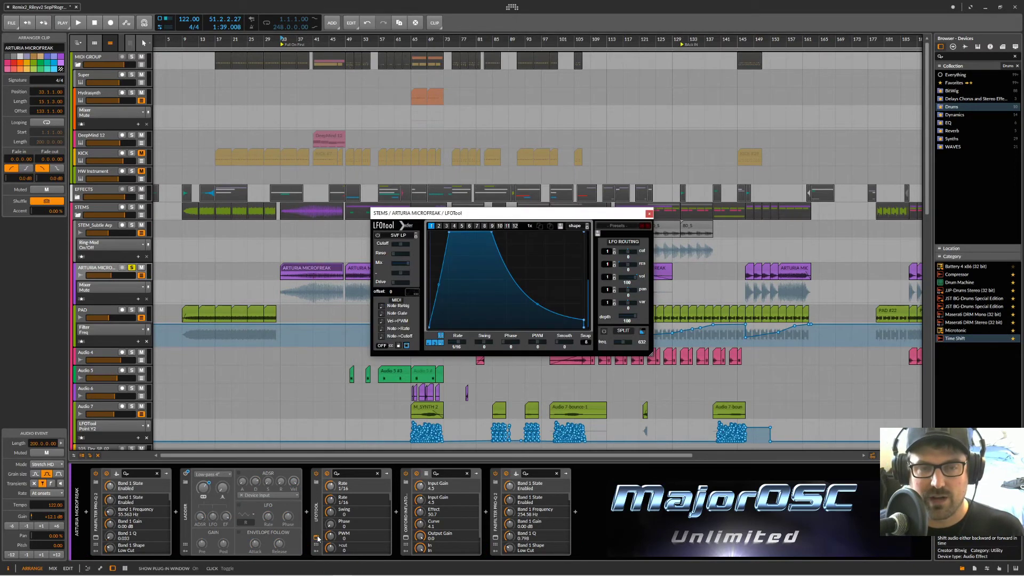
{"action": "key", "text": "space"}
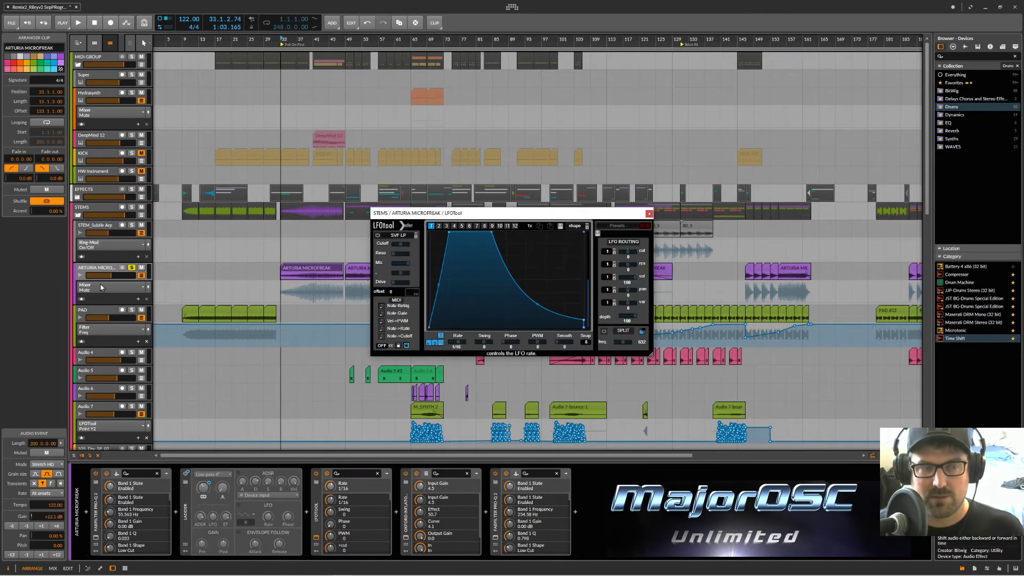
Play the full mix from bar 41 and review the Audio 5, Audio 6 and Audio 7 clips up to bar 73.
{"action": "left_click", "coordinate": [315, 272]}
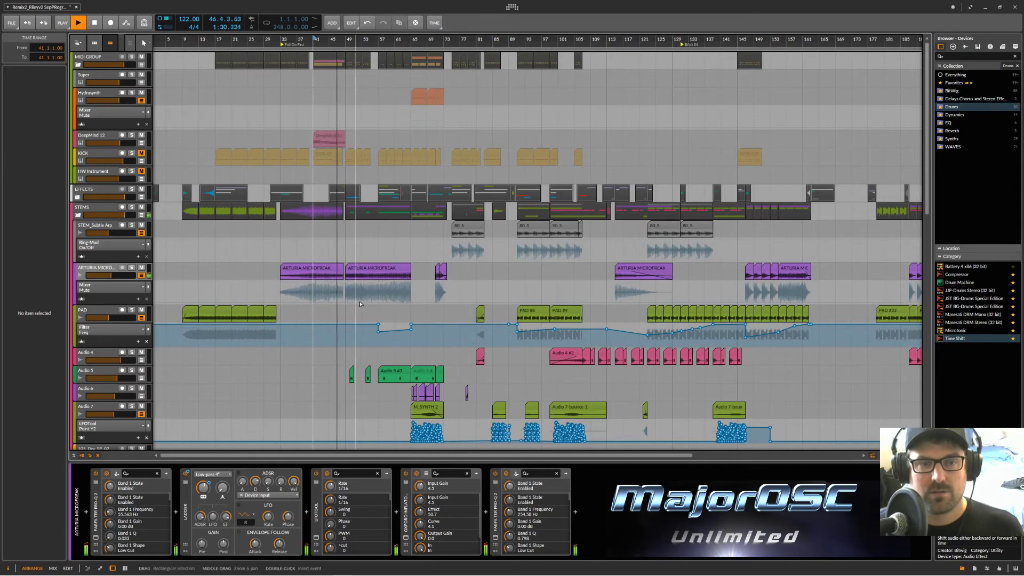
{"action": "scroll", "coordinate": [351, 309], "scroll_direction": "down", "scroll_amount": 5}
{"action": "scroll", "coordinate": [351, 309], "scroll_direction": "down", "scroll_amount": 3}
{"action": "scroll", "coordinate": [351, 309], "scroll_direction": "up", "scroll_amount": 6, "text": "ctrl"}
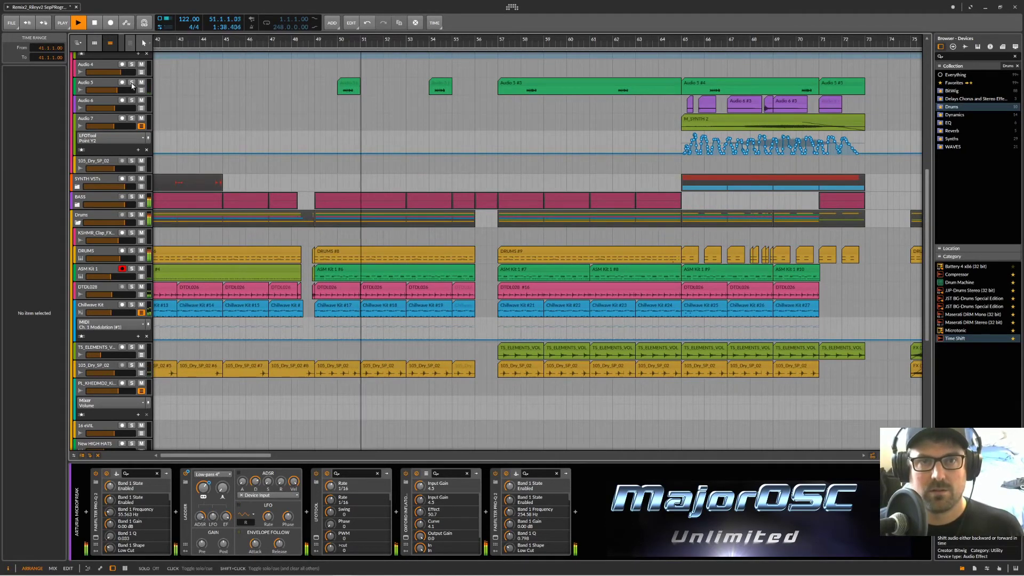
{"action": "scroll", "coordinate": [402, 139], "scroll_direction": "right", "scroll_amount": 3}
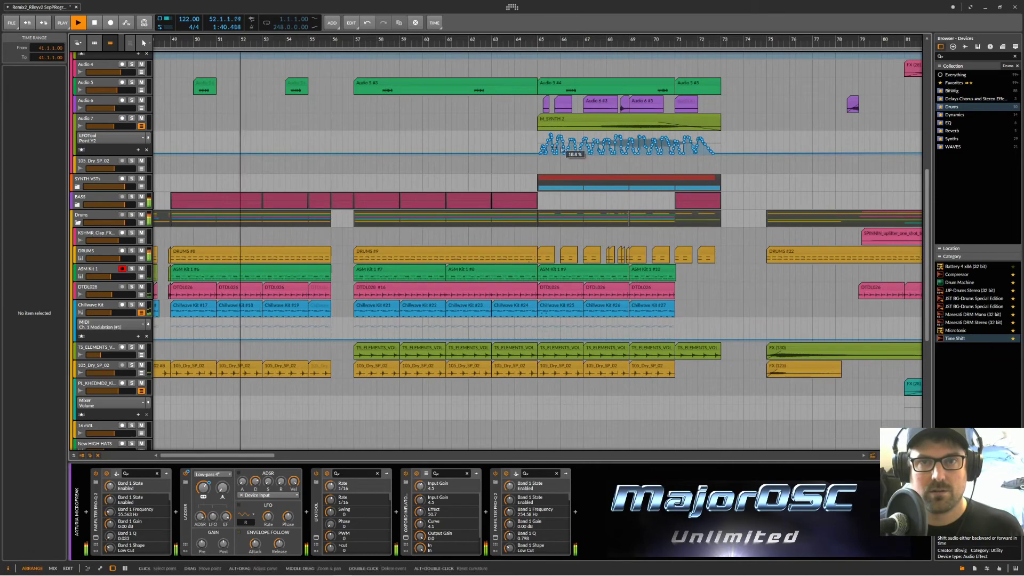
{"action": "key", "text": "space"}
Set the start position to bar 69 on Audio 7, and preview M_SYNTH 2.wav in the REMIX PACK folder.
{"action": "left_click", "coordinate": [627, 123]}
{"action": "key", "text": "alt+Tab"}
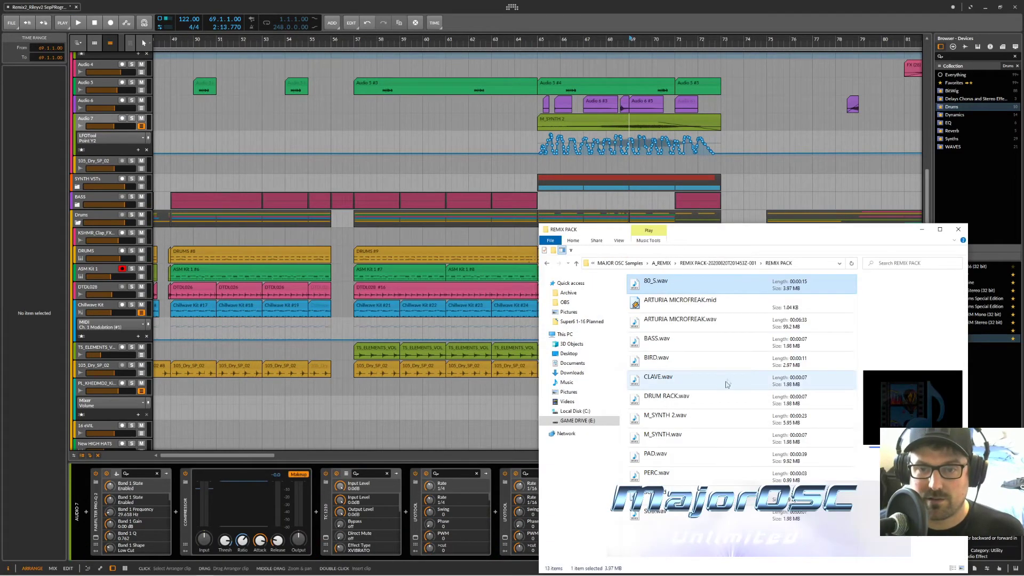
{"action": "left_click", "coordinate": [685, 423]}
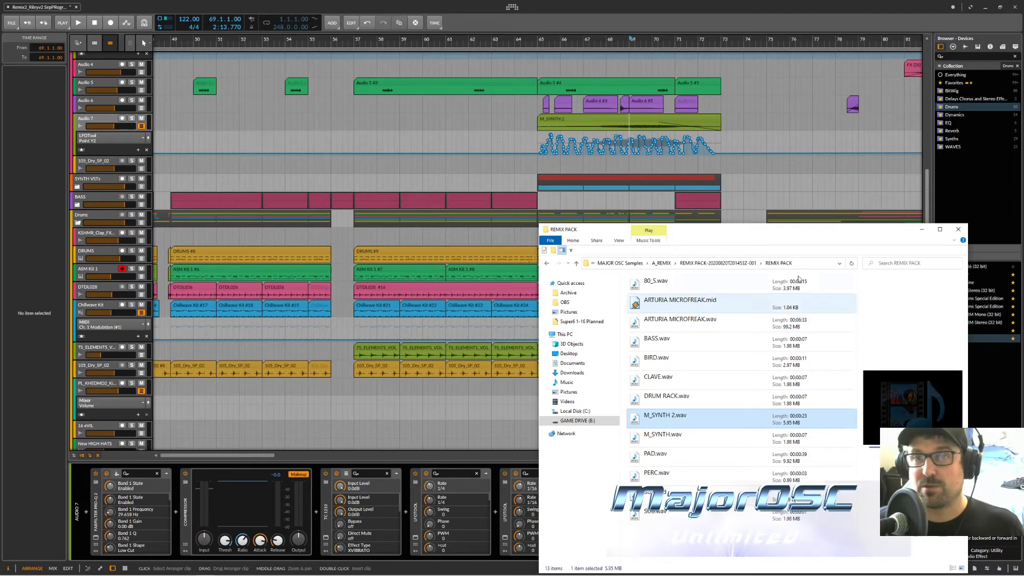
Return to the arrangement, solo Audio 7 and play its M_SYNTH clip from bar 67.
{"action": "left_click", "coordinate": [709, 4]}
{"action": "left_click", "coordinate": [599, 127]}
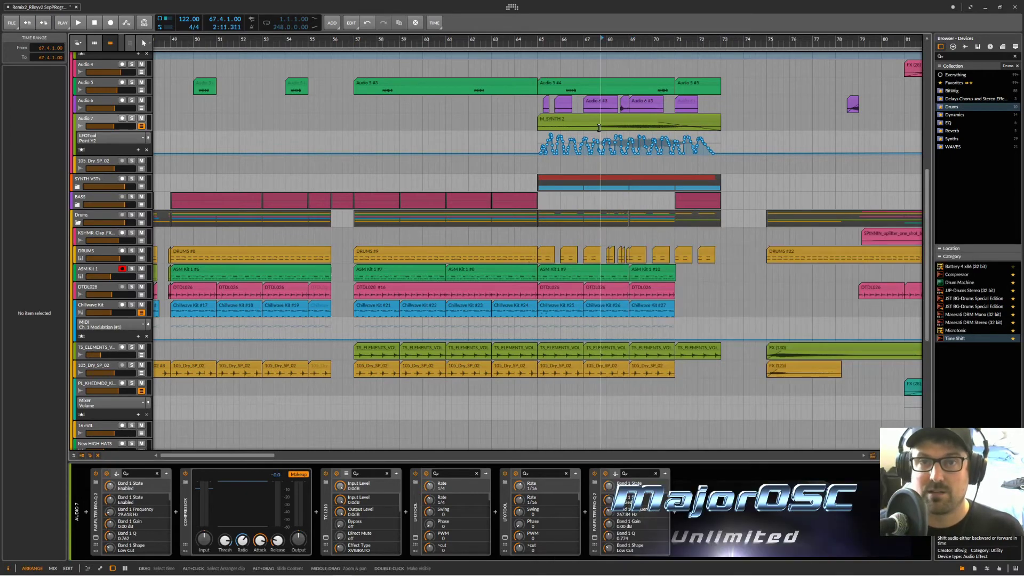
{"action": "key", "text": "space"}
{"action": "scroll", "coordinate": [320, 213], "scroll_direction": "up", "scroll_amount": 5}
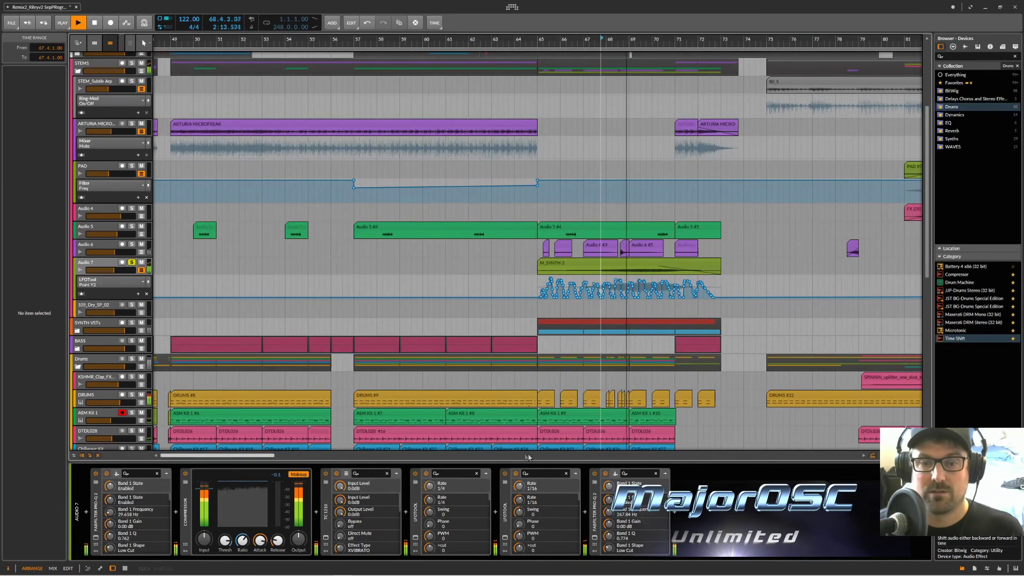
{"action": "key", "text": "space"}
Open both LFOTool windows of the Audio 7 track side by side and examine their LFO curves.
{"action": "left_click", "coordinate": [505, 539]}
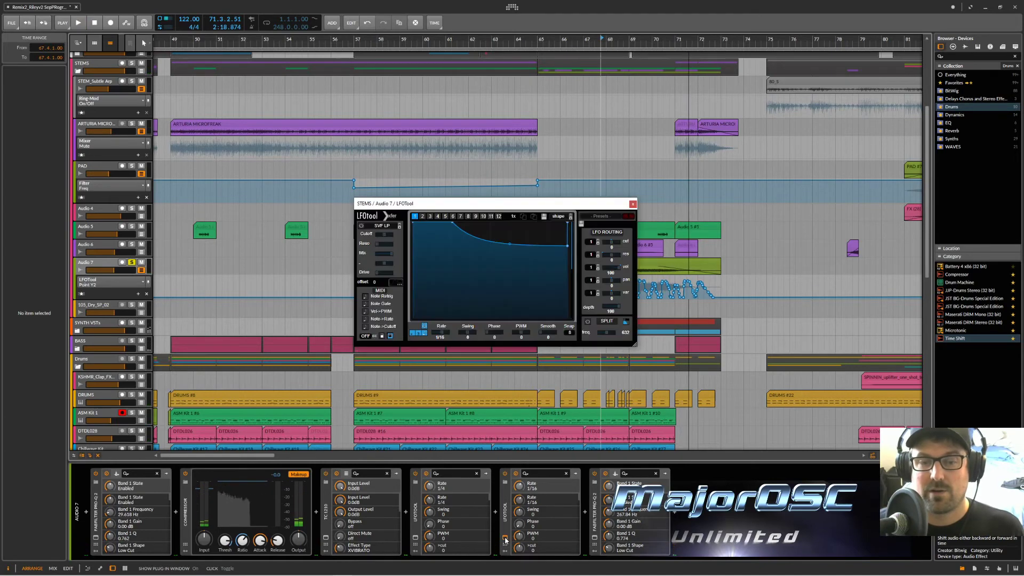
{"action": "left_click", "coordinate": [415, 538]}
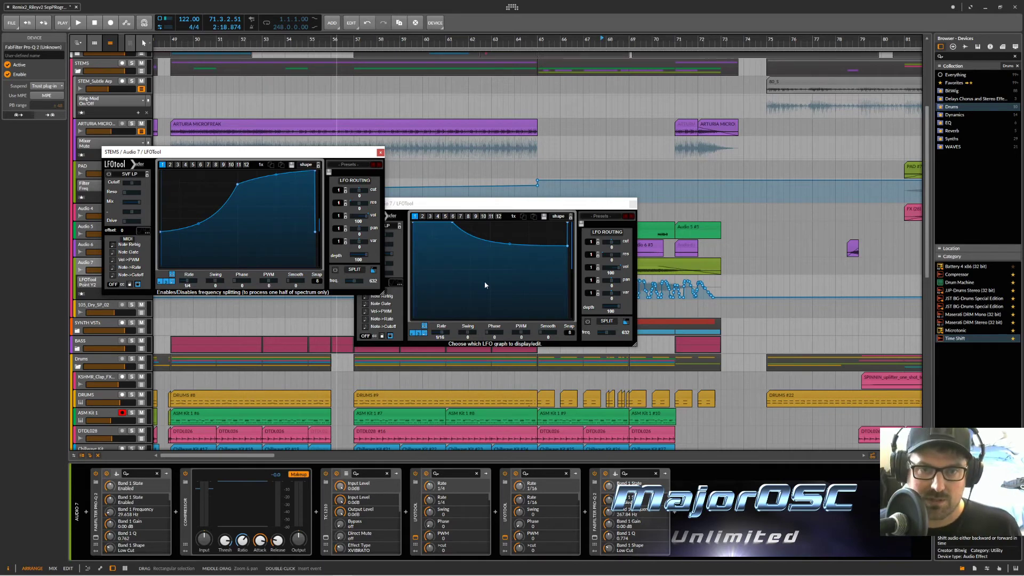
{"action": "left_click", "coordinate": [475, 203]}
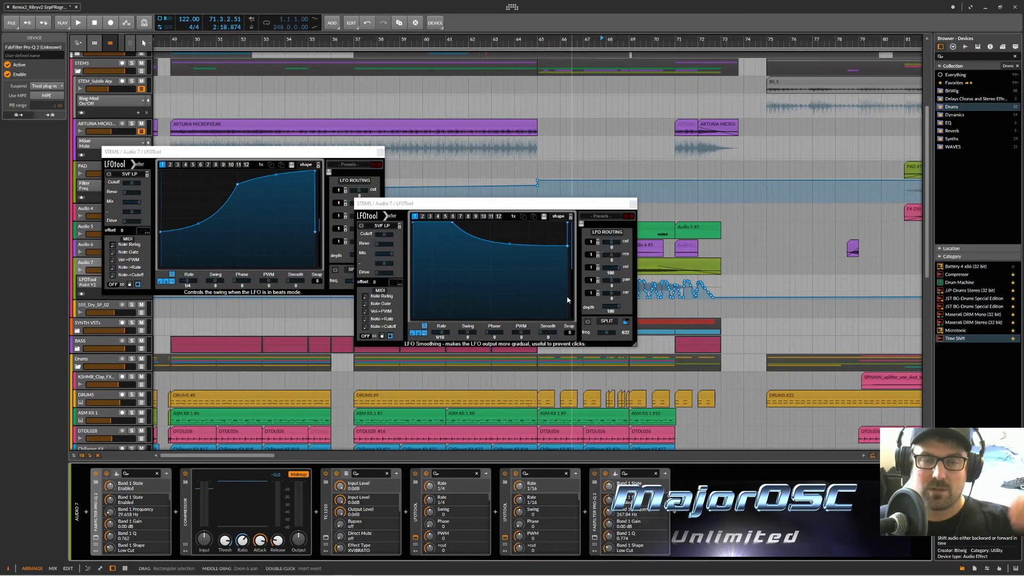
Play Audio 7 while watching the automated LFOTool curve, and close both LFOTool windows.
{"action": "key", "text": "space"}
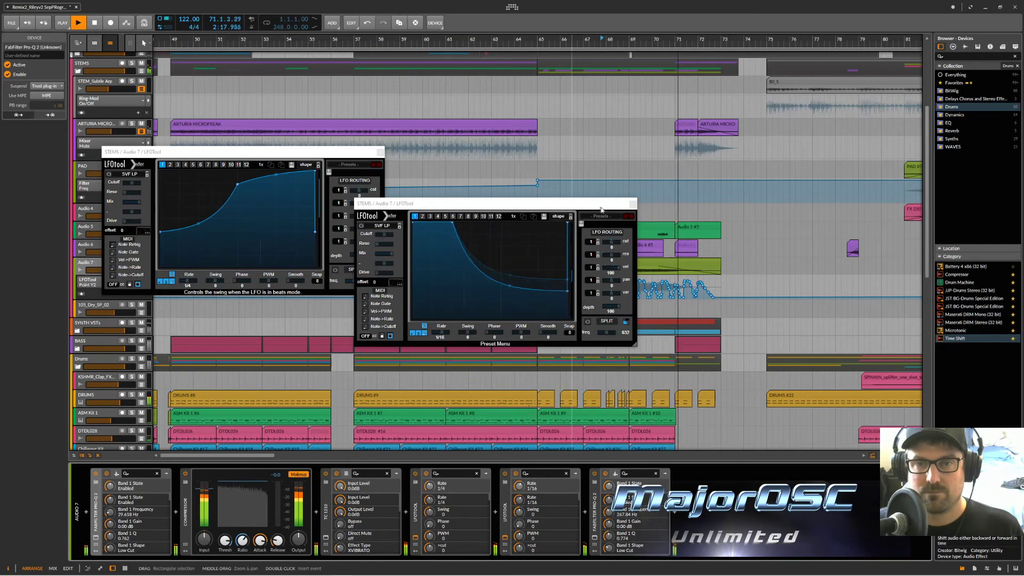
{"action": "left_click", "coordinate": [632, 204]}
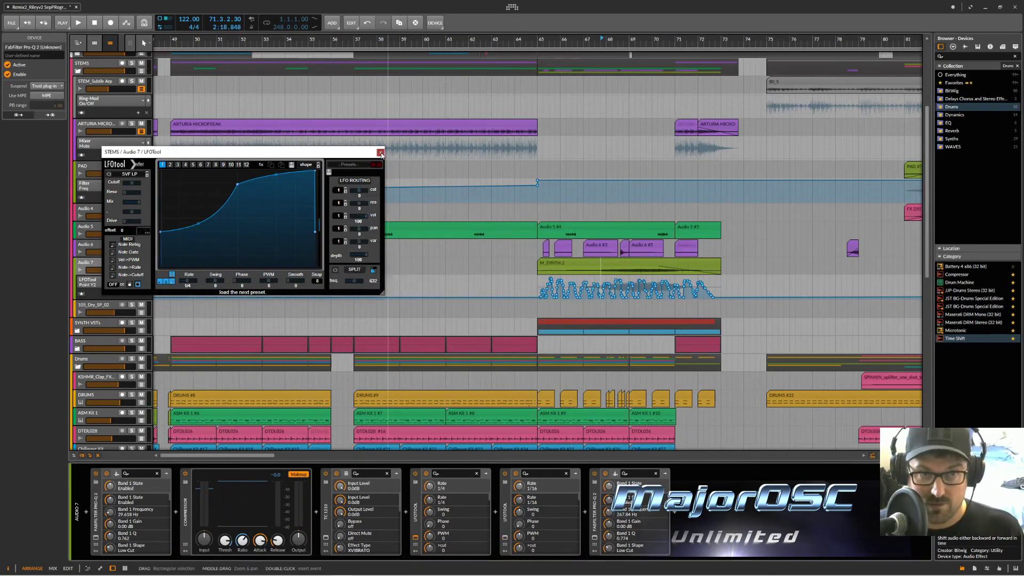
{"action": "left_click", "coordinate": [379, 152]}
Play the soloed Audio 7 Wuah clips at bar 85 and bar 93.
{"action": "scroll", "coordinate": [671, 244], "scroll_direction": "down", "scroll_amount": 5}
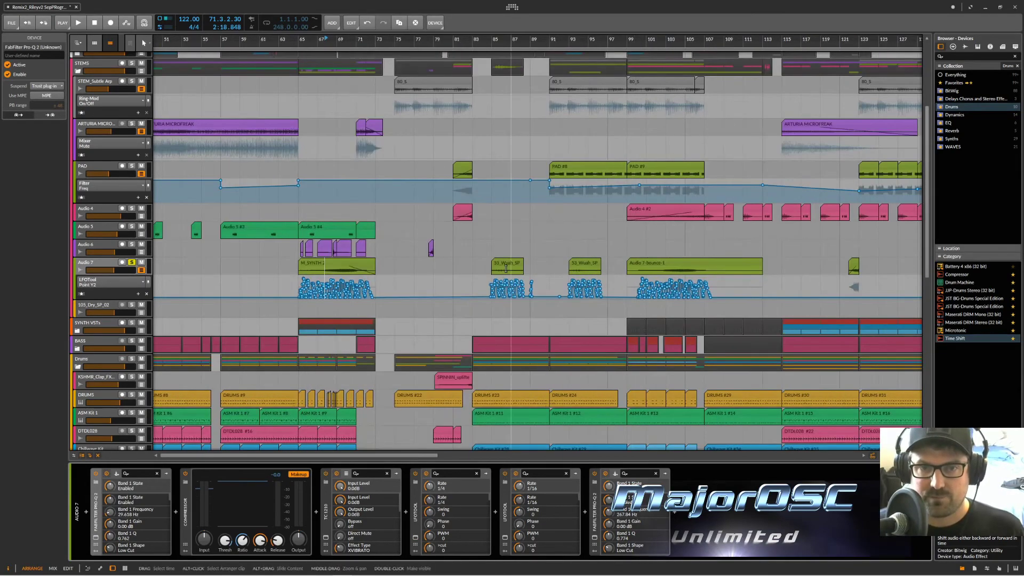
{"action": "left_click", "coordinate": [505, 269]}
{"action": "key", "text": "space"}
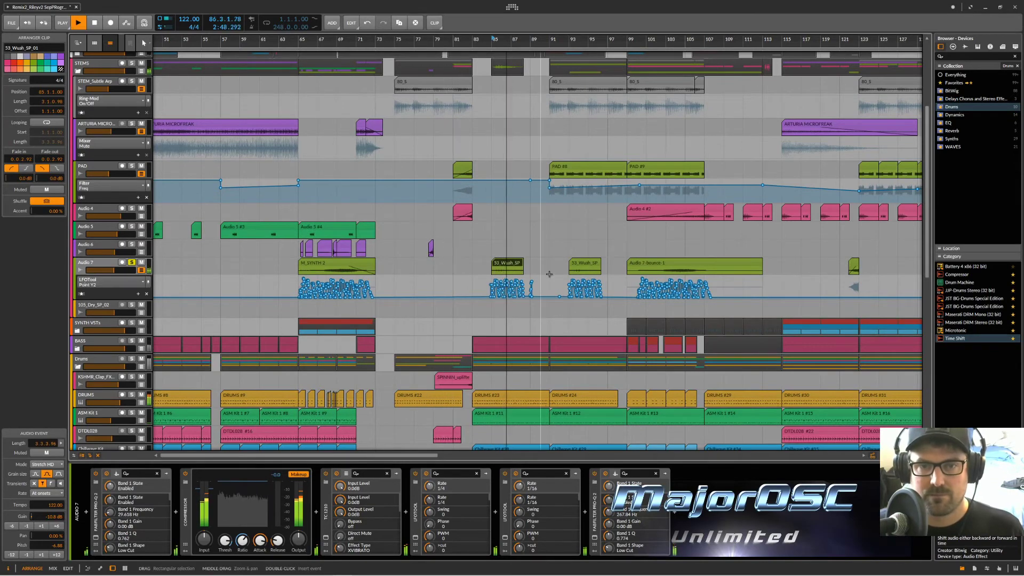
{"action": "left_click", "coordinate": [585, 264]}
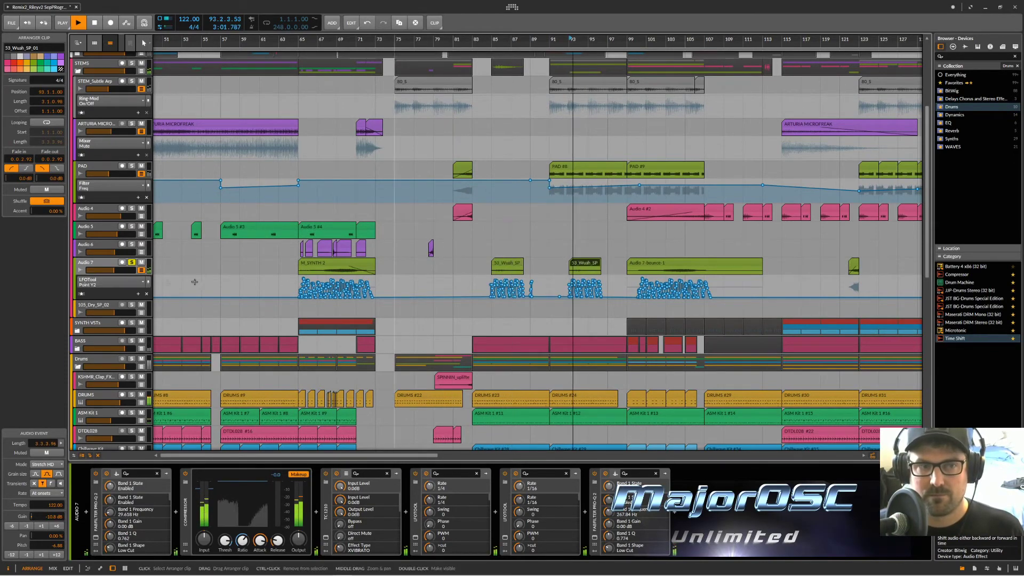
Play the Audio 7 bounce clip from bar 103 and the PAD #8 clip from bar 91.
{"action": "left_click", "coordinate": [666, 270]}
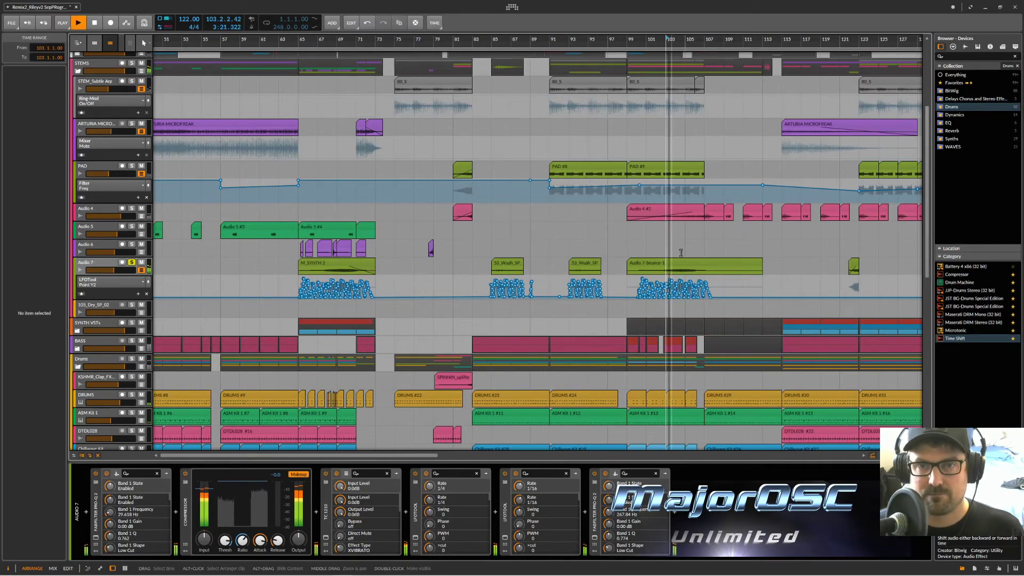
{"action": "key", "text": "space"}
{"action": "left_click", "coordinate": [587, 172]}
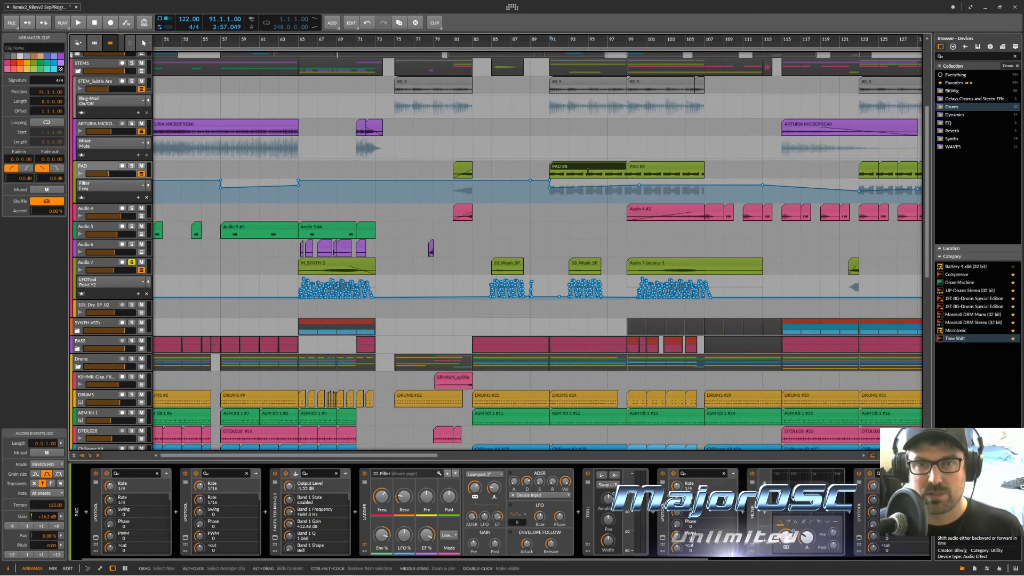
{"action": "key", "text": "space"}
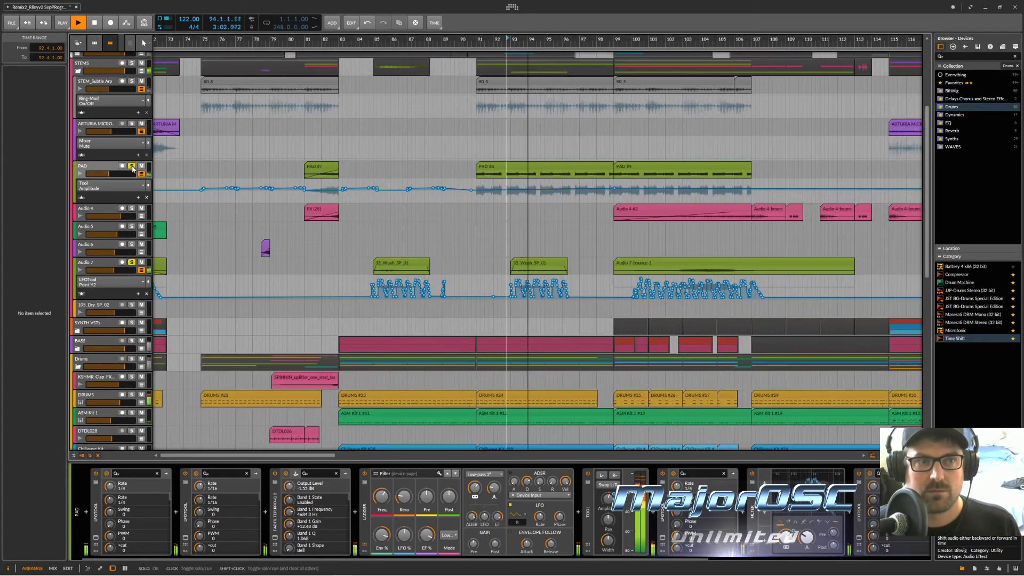
Adjust the PAD track's Tool Amplitude automation just before bar 99 and remove the stray automation point above the PAD clip.
{"action": "left_click_drag", "start_coordinate": [614, 190], "coordinate": [609, 188]}
{"action": "key", "text": "space"}
{"action": "left_click", "coordinate": [501, 159]}
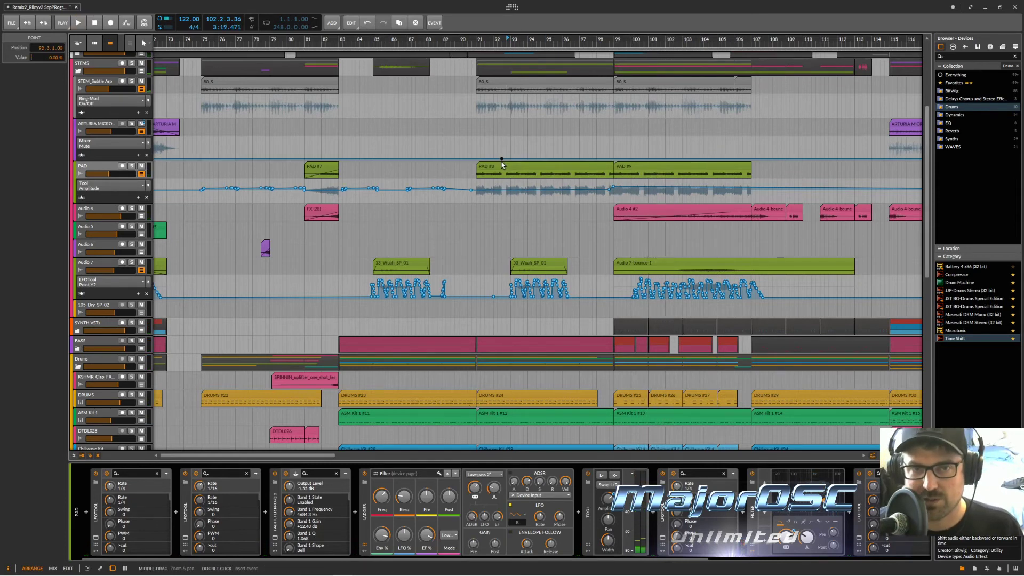
{"action": "double_click", "coordinate": [501, 164]}
Play from the PAD #8 clip and shape the PAD's Tool Amplitude automation points between bars 97 and 99.
{"action": "left_click", "coordinate": [501, 165]}
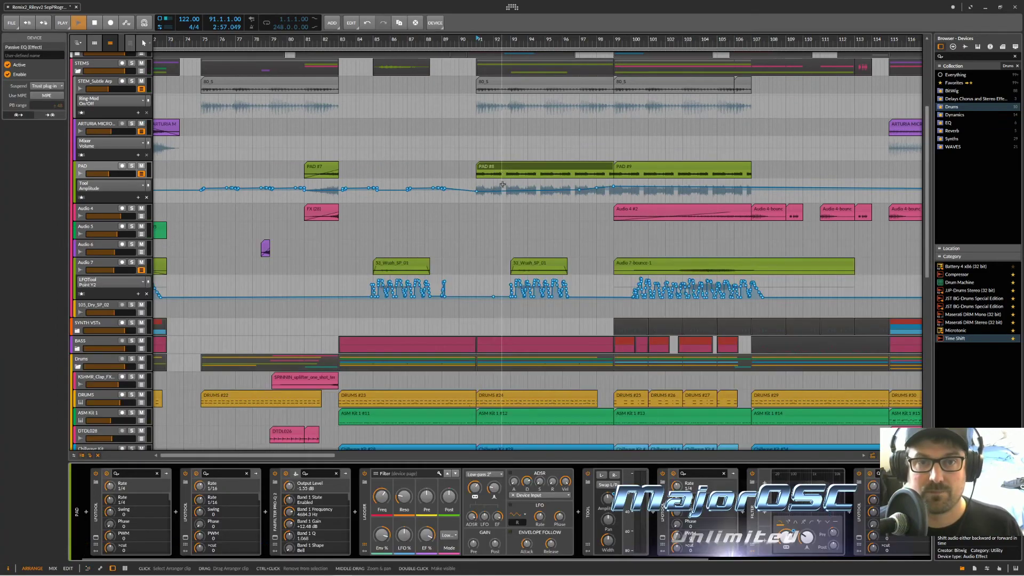
{"action": "key", "text": "space"}
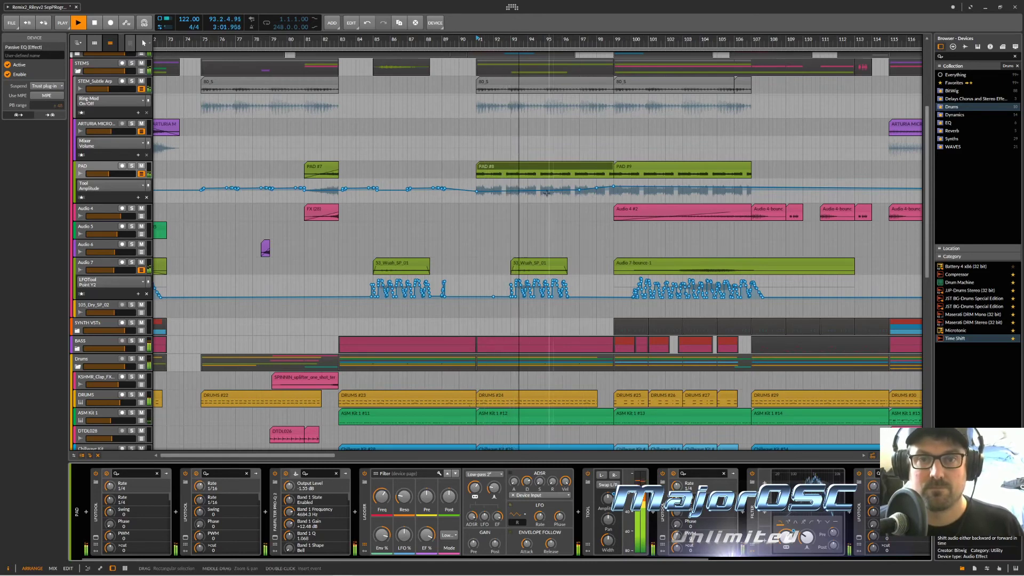
{"action": "scroll", "coordinate": [569, 198], "scroll_direction": "up", "scroll_amount": 2}
{"action": "scroll", "coordinate": [569, 198], "scroll_direction": "up", "scroll_amount": 3}
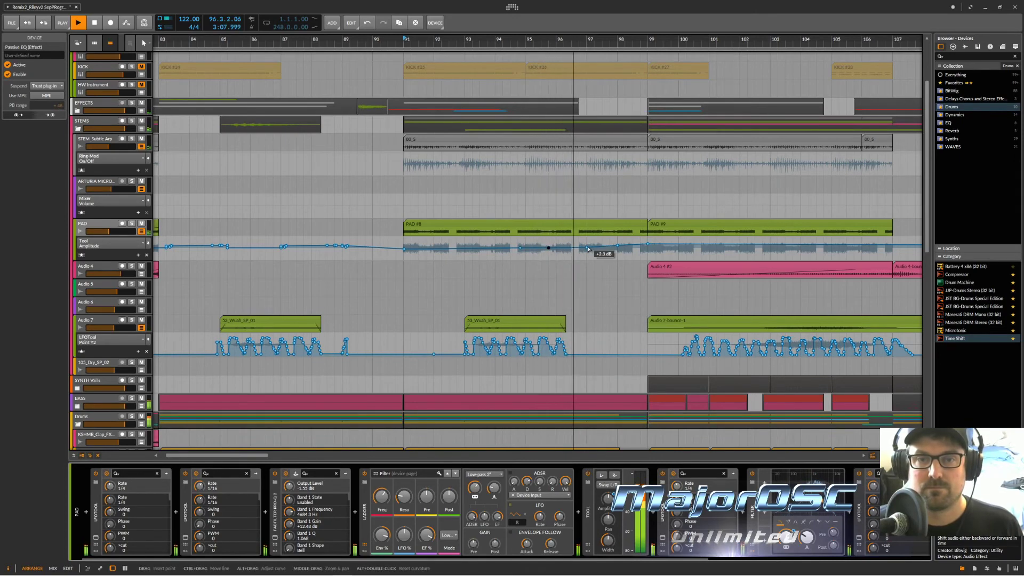
{"action": "left_click_drag", "start_coordinate": [586, 247], "coordinate": [648, 244]}
{"action": "left_click", "coordinate": [616, 245], "text": "shift"}
{"action": "left_click", "coordinate": [647, 243], "text": "shift"}
{"action": "left_click", "coordinate": [629, 254]}
Play from bar 93 and rework the Tool Amplitude automation points on the PAD track between bars 95 and 98.
{"action": "left_click", "coordinate": [486, 251]}
{"action": "key", "text": "space"}
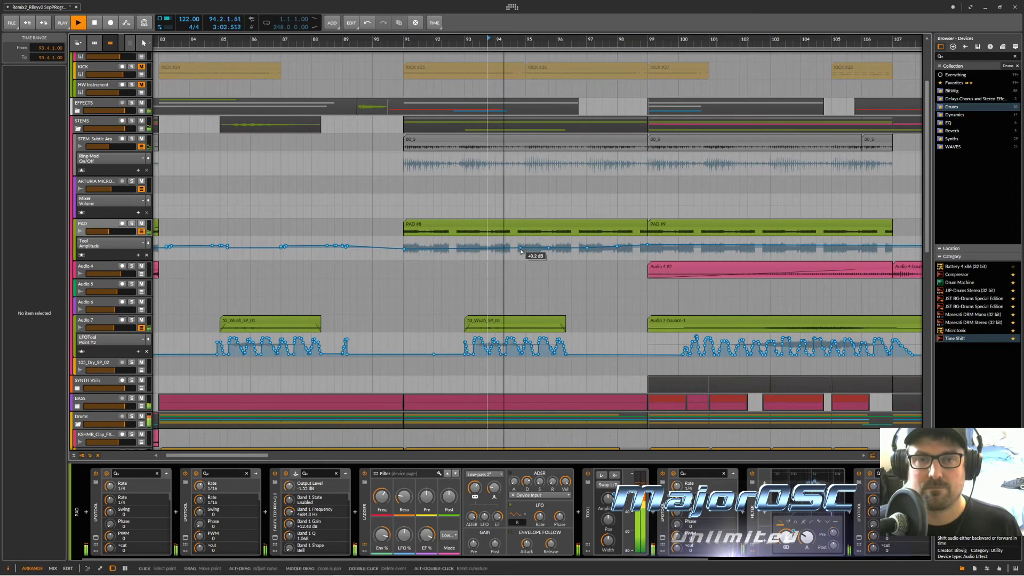
{"action": "left_click", "coordinate": [550, 248]}
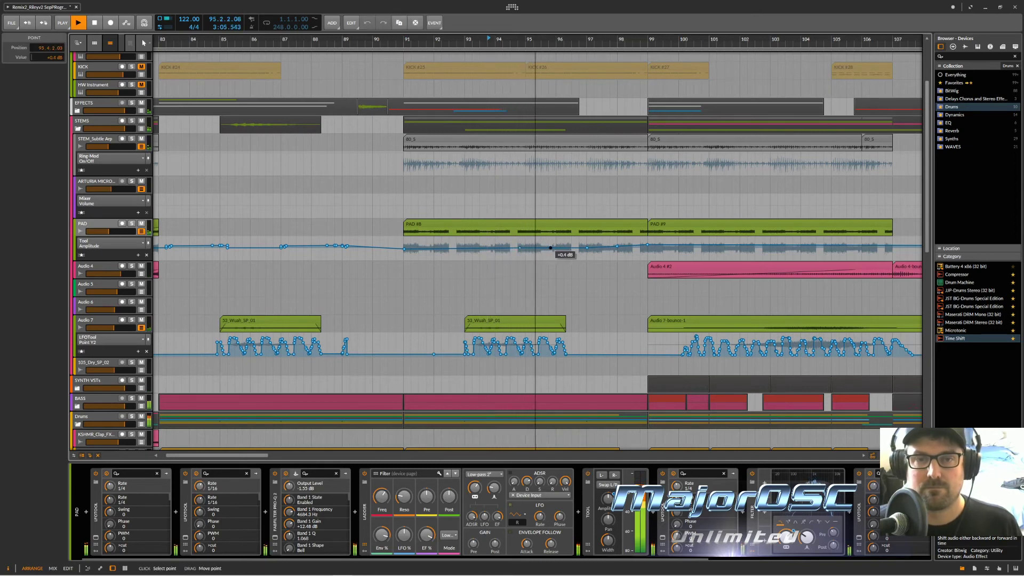
{"action": "left_click_drag", "start_coordinate": [550, 248], "coordinate": [571, 247]}
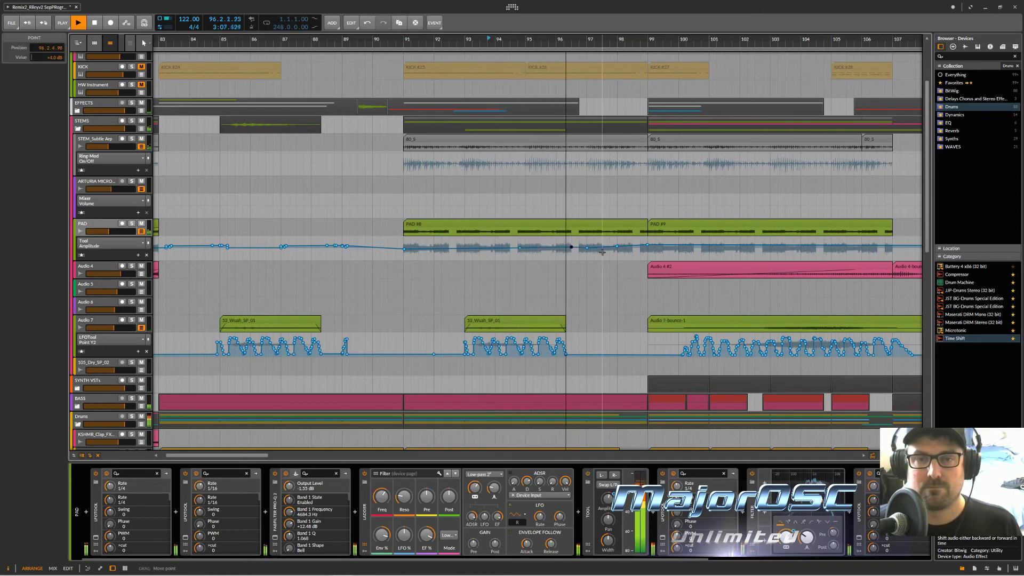
{"action": "left_click", "coordinate": [602, 252]}
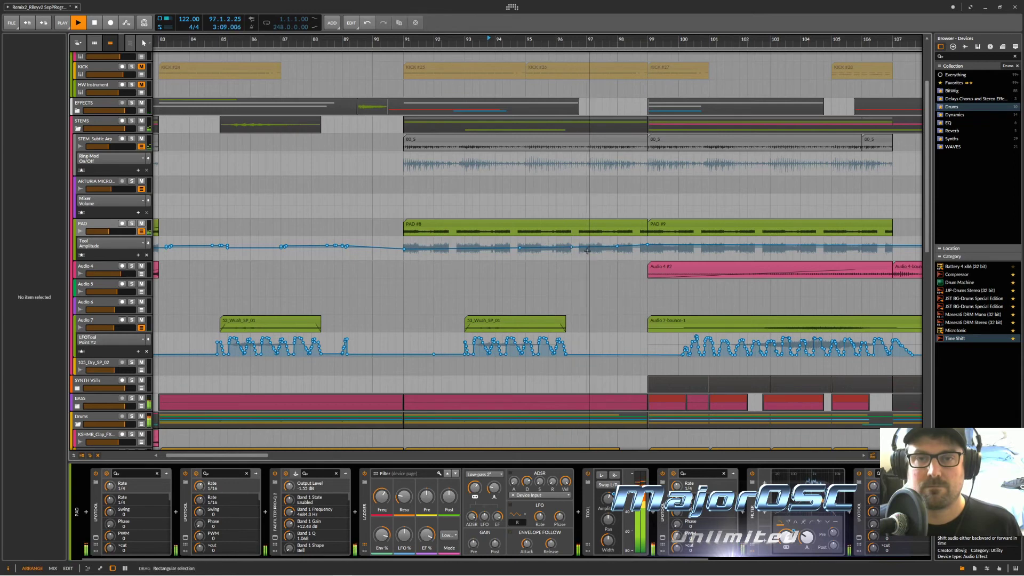
{"action": "left_click", "coordinate": [623, 246]}
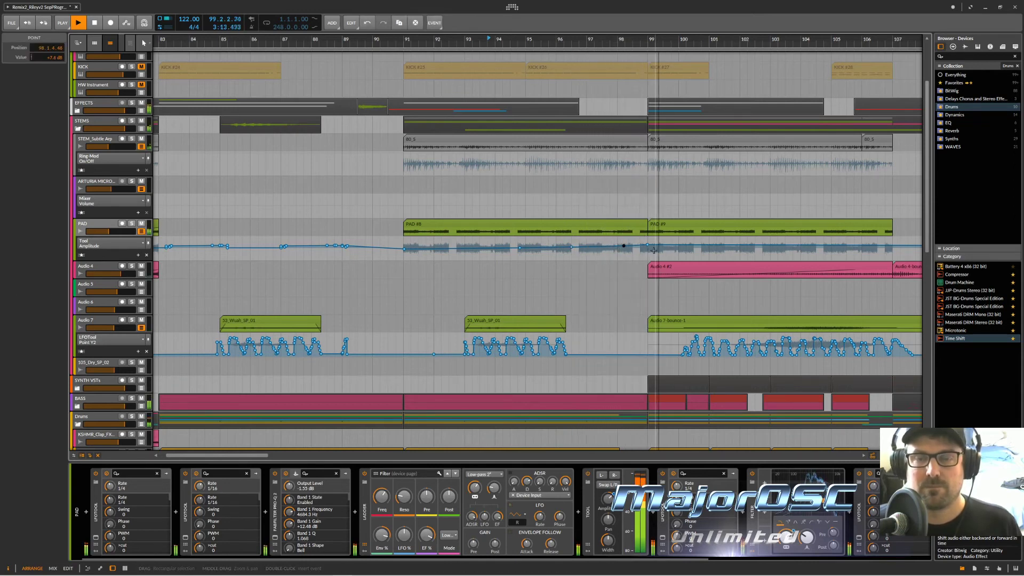
{"action": "key", "text": "space"}
Copy the 16 eVIL #1 clip to bar 99 on the 16 eVIL track.
{"action": "left_click", "coordinate": [448, 229]}
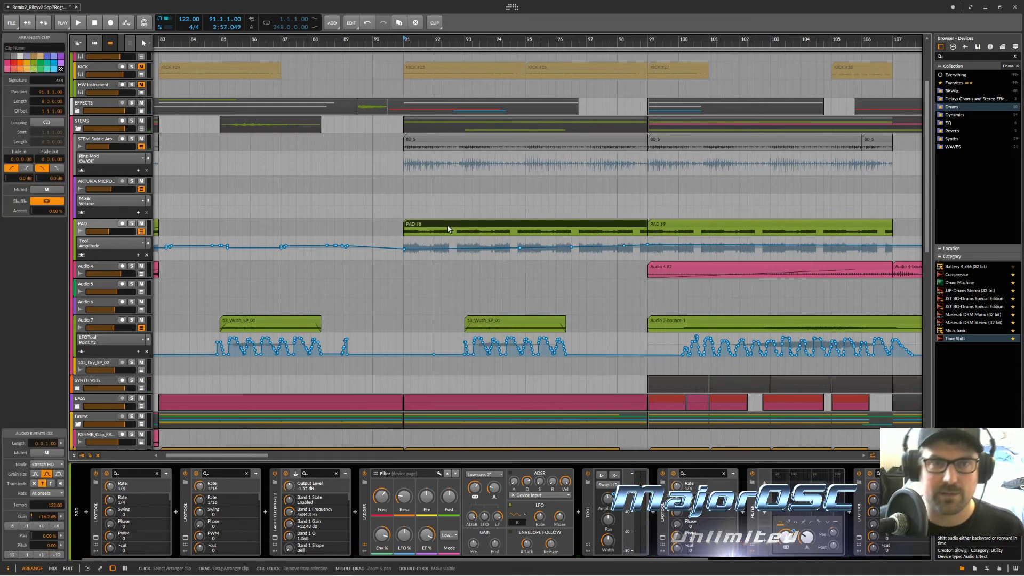
{"action": "scroll", "coordinate": [448, 230], "scroll_direction": "down", "scroll_amount": 4}
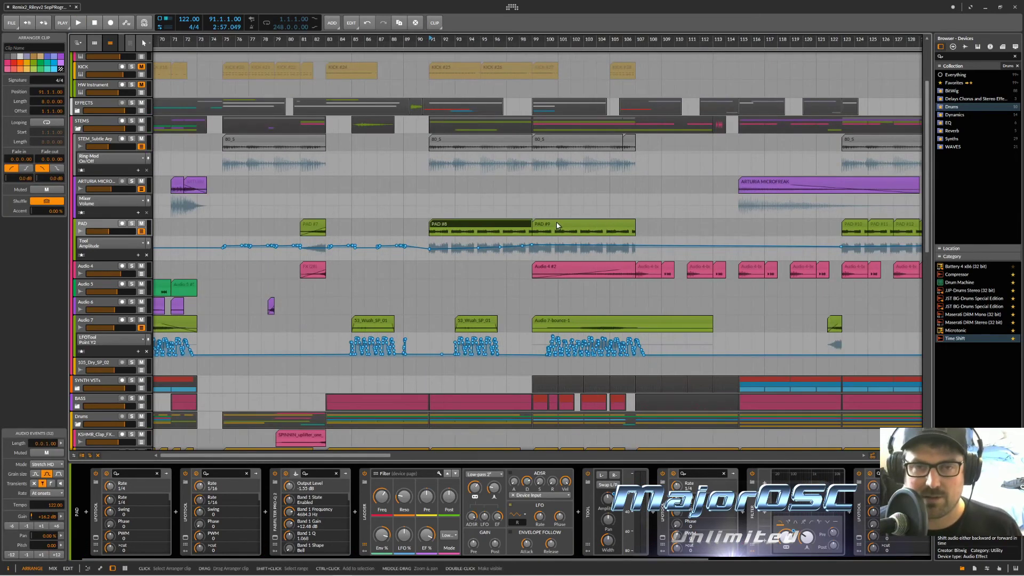
{"action": "left_click", "coordinate": [557, 226]}
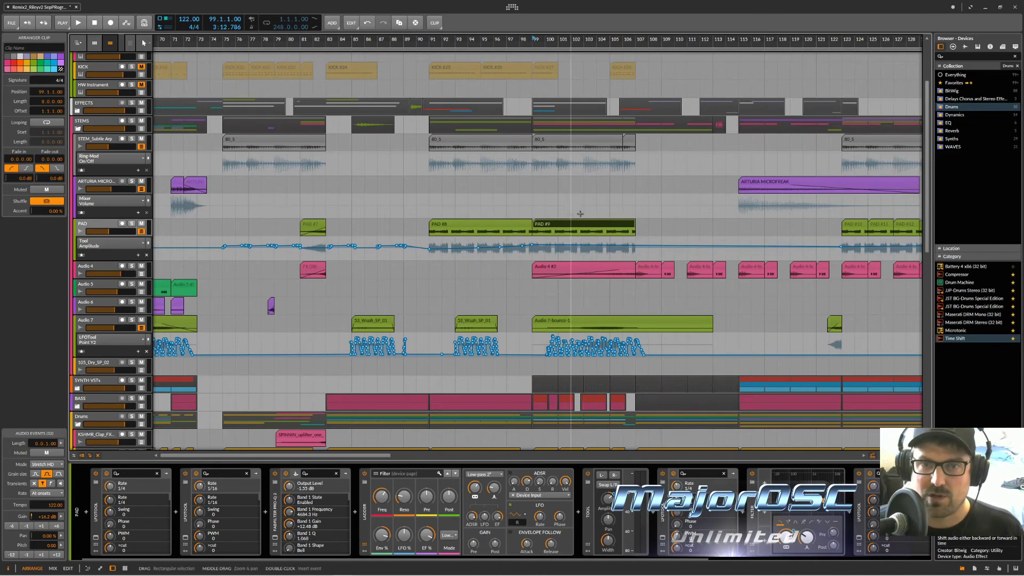
{"action": "scroll", "coordinate": [580, 213], "scroll_direction": "down", "scroll_amount": 3}
{"action": "scroll", "coordinate": [597, 301], "scroll_direction": "down", "scroll_amount": 3}
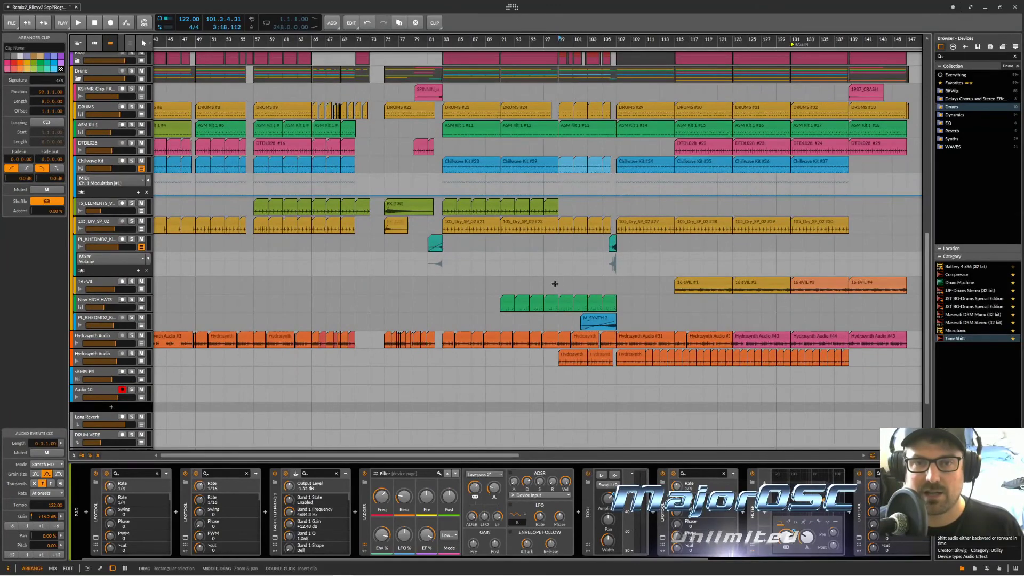
{"action": "left_click", "coordinate": [559, 283]}
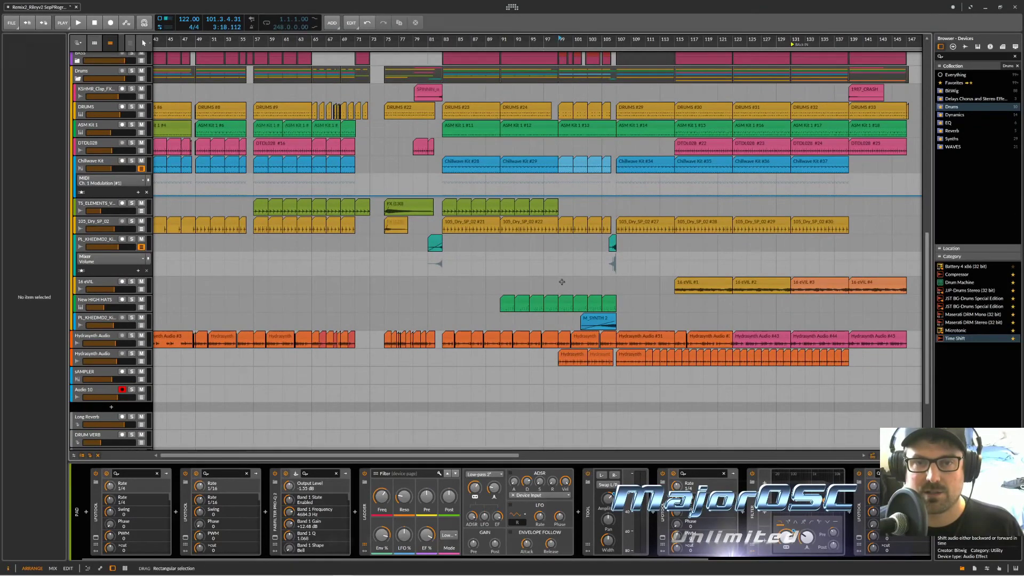
{"action": "left_click", "coordinate": [96, 287]}
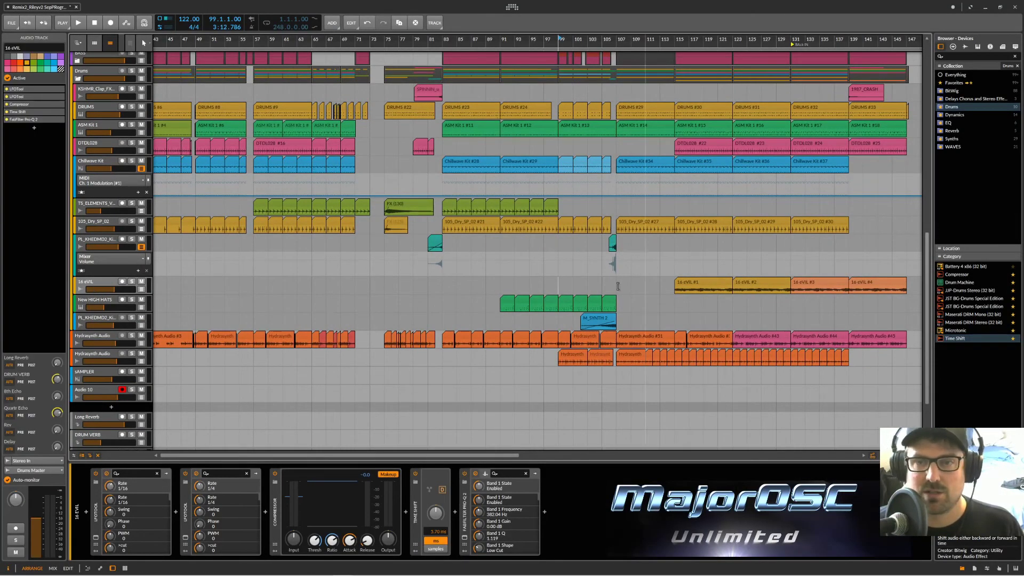
{"action": "left_click_drag", "start_coordinate": [689, 283], "coordinate": [574, 286]}
Play the copied 16 eVIL clip from bar 99, toggling the track's solo to hear it.
{"action": "key", "text": "space"}
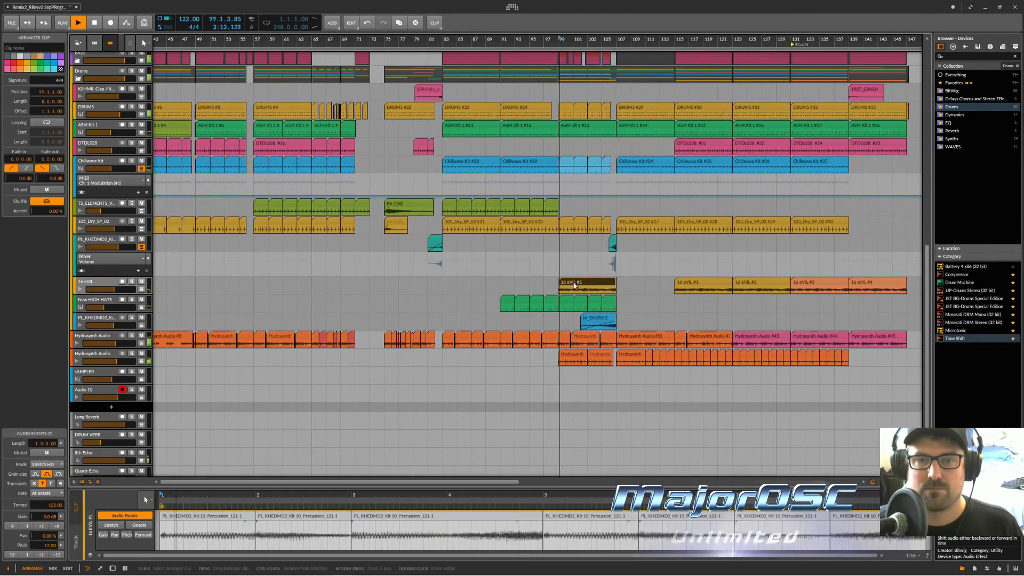
{"action": "left_click", "coordinate": [131, 281]}
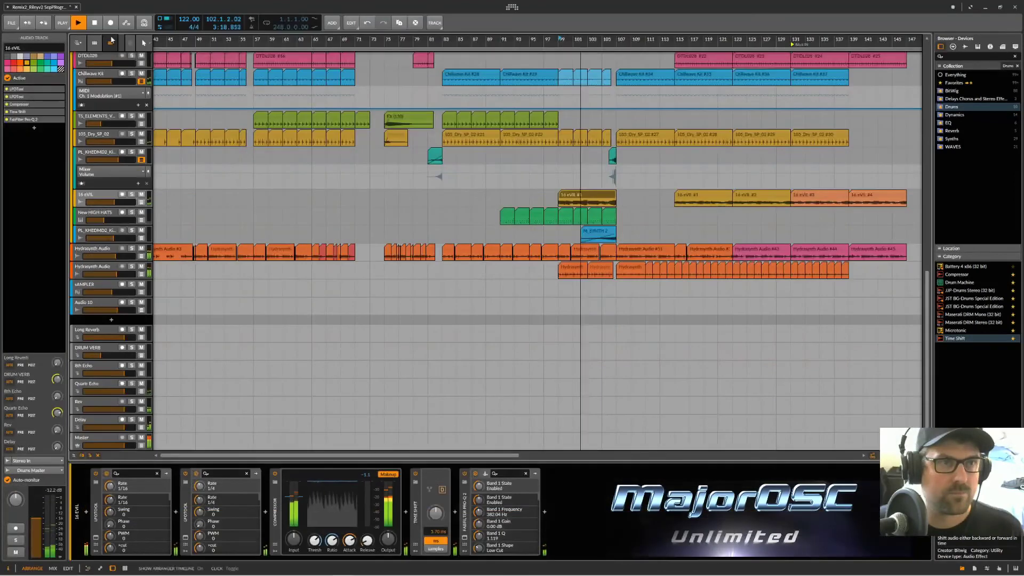
{"action": "key", "text": "space"}
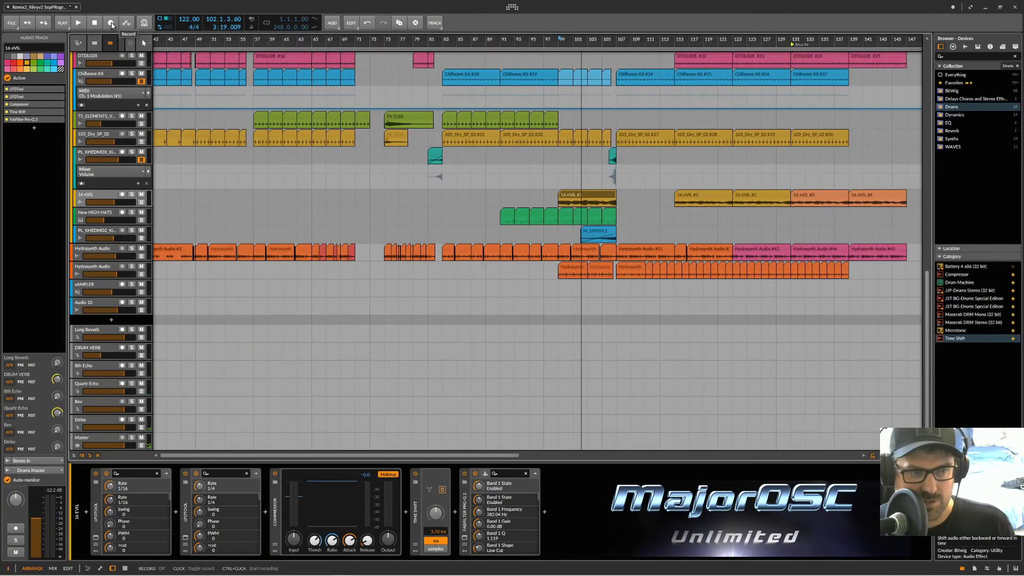
Record automation of the 16 eVIL track's Rev send from bar 99 to 107, raising it and bringing it back down.
{"action": "left_click", "coordinate": [111, 24]}
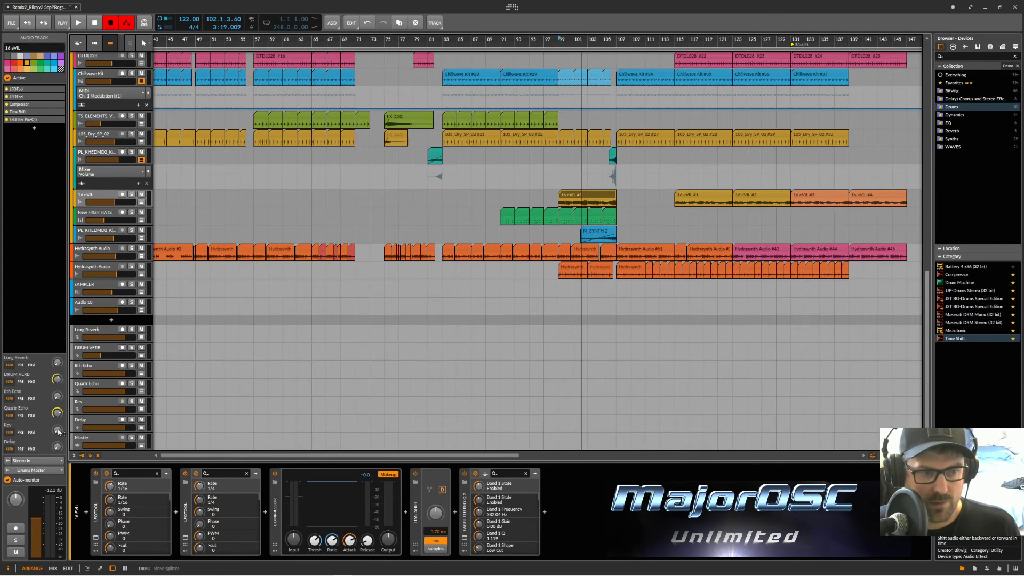
{"action": "key", "text": "space"}
{"action": "left_click_drag", "start_coordinate": [58, 429], "coordinate": [58, 407]}
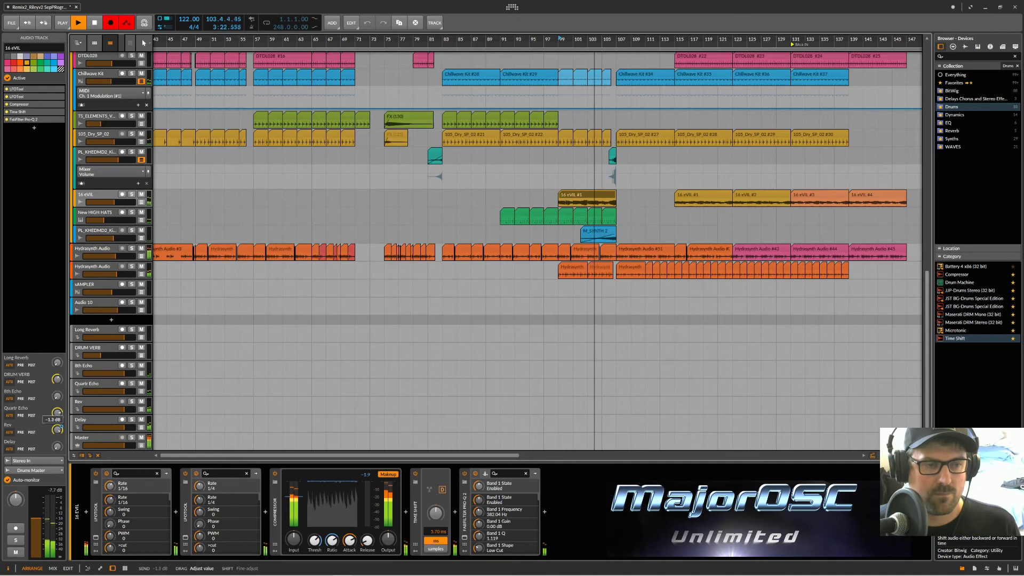
{"action": "left_click_drag", "start_coordinate": [57, 426], "coordinate": [57, 431]}
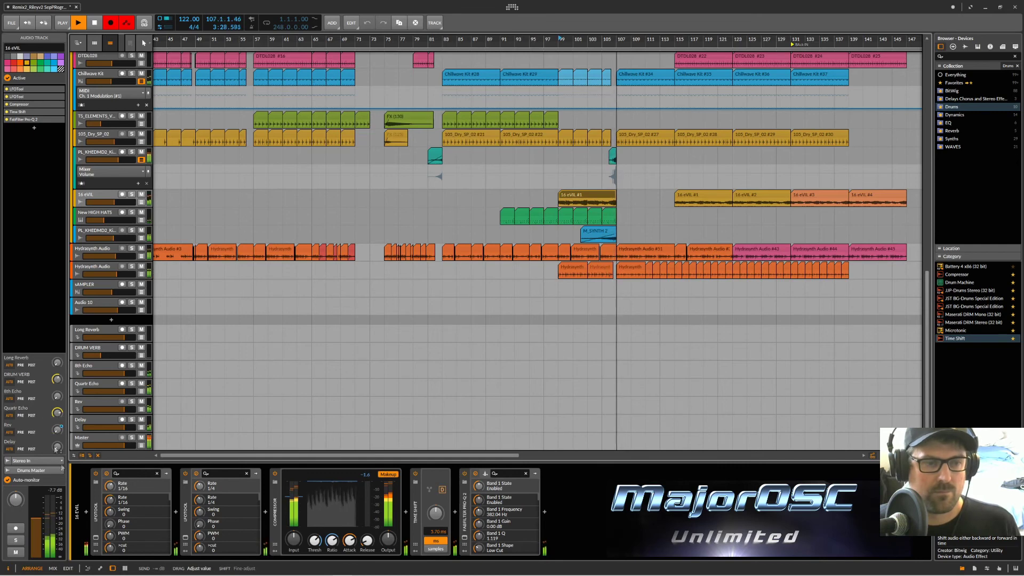
{"action": "key", "text": "space"}
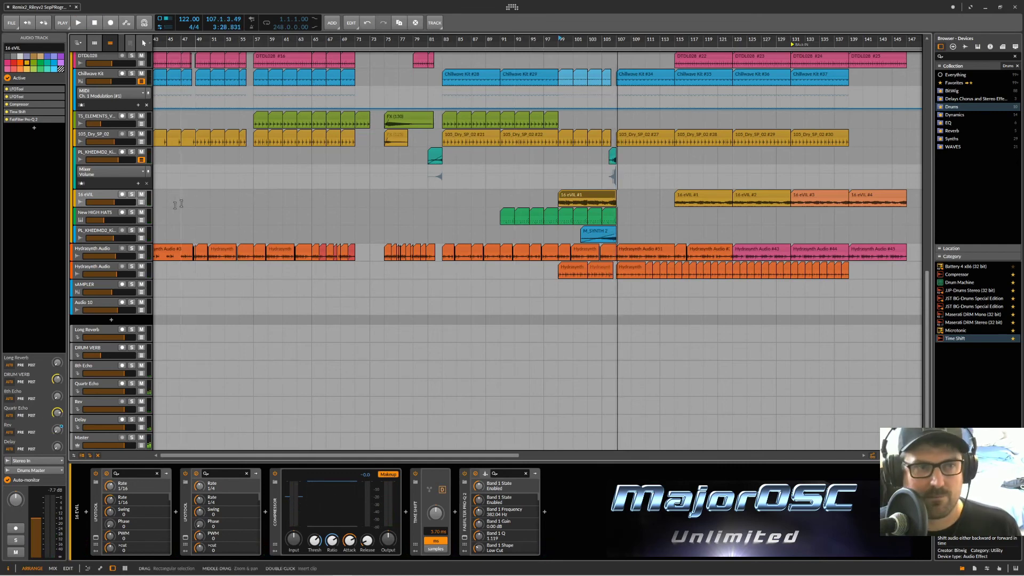
Show the 16 eVIL track's Rev send automation, solo the track and play it from bar 99.
{"action": "left_click", "coordinate": [141, 203]}
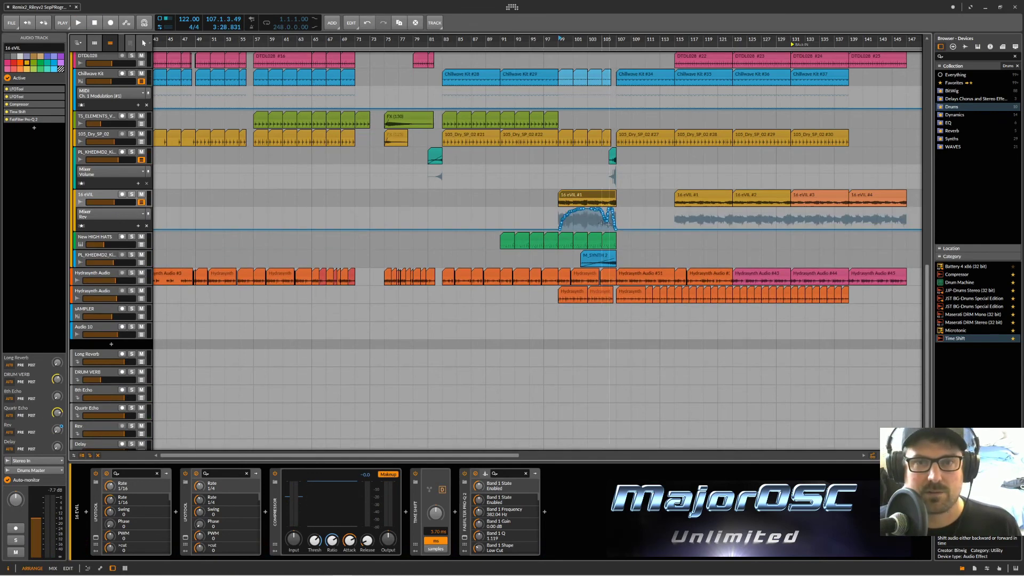
{"action": "left_click", "coordinate": [131, 194]}
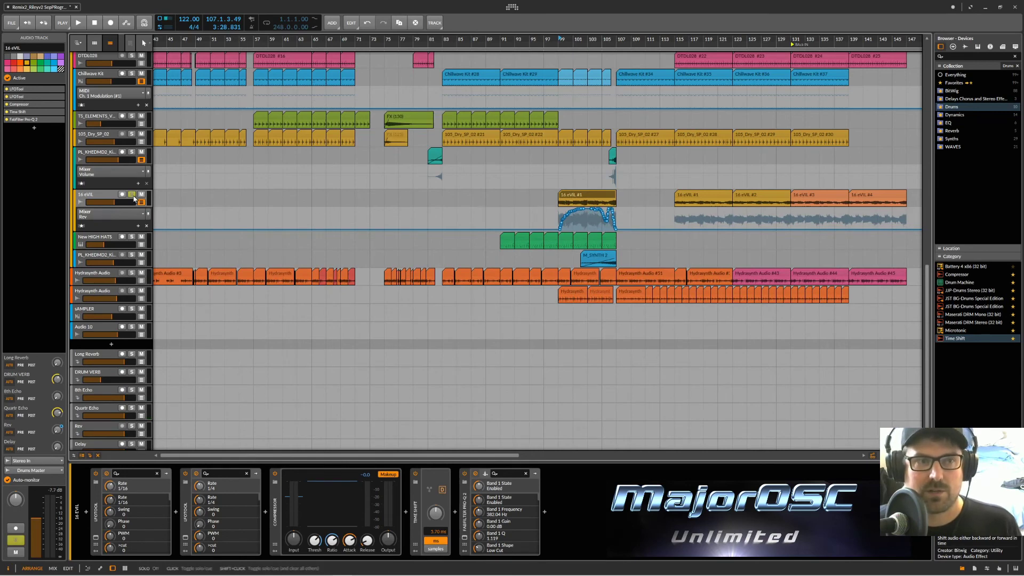
{"action": "key", "text": "space"}
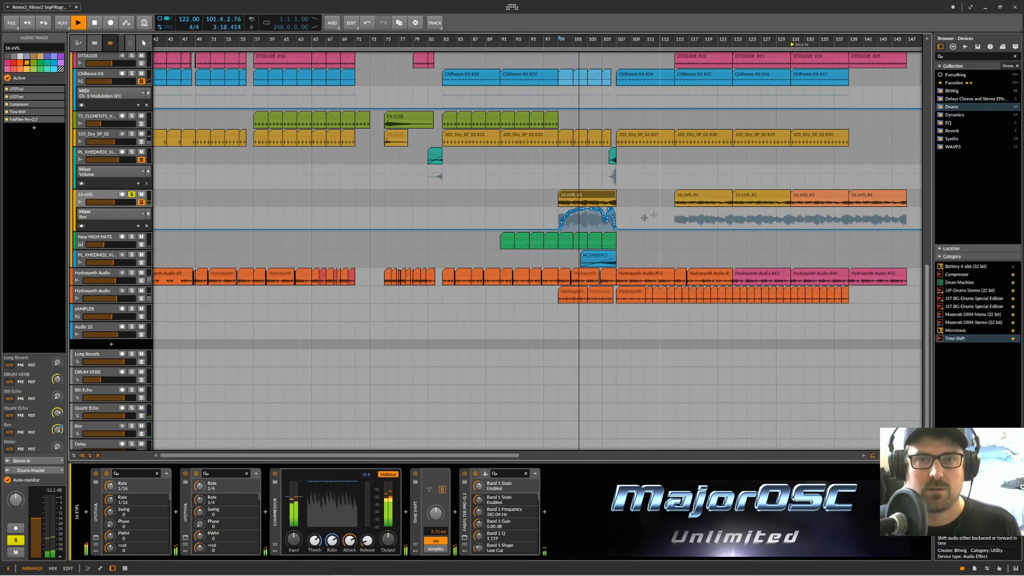
Copy the Rev send automation of the 16 eVIL track to its Long Reverb send at bar 99 and play the result.
{"action": "scroll", "coordinate": [613, 221], "scroll_direction": "up", "scroll_amount": 5}
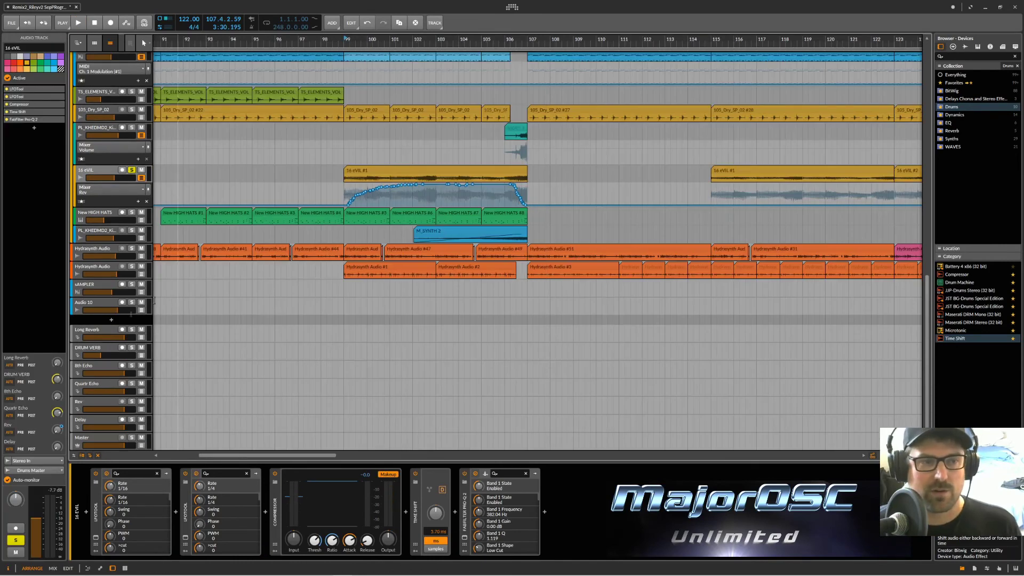
{"action": "left_click_drag", "start_coordinate": [340, 185], "coordinate": [563, 212]}
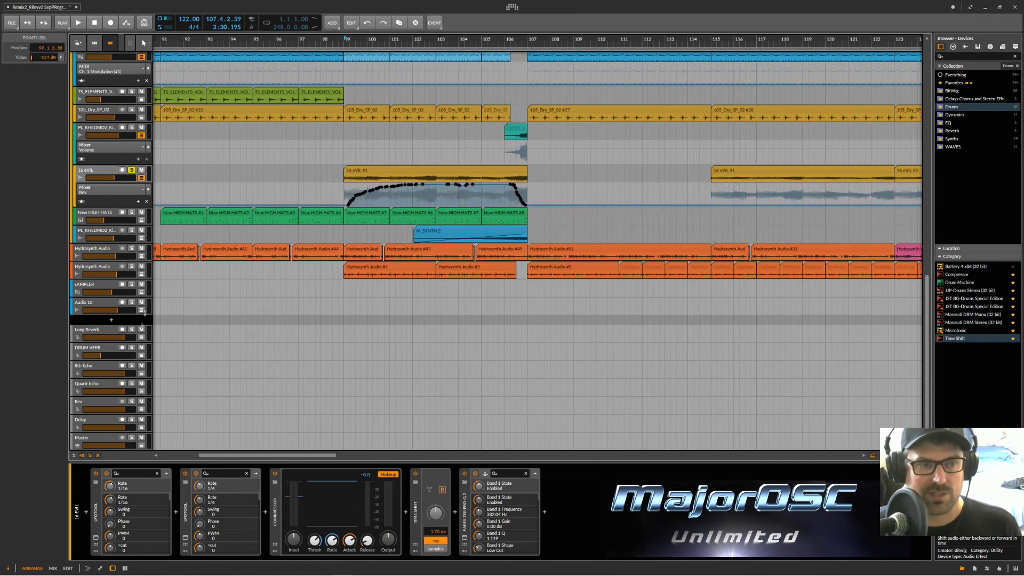
{"action": "left_click", "coordinate": [95, 191]}
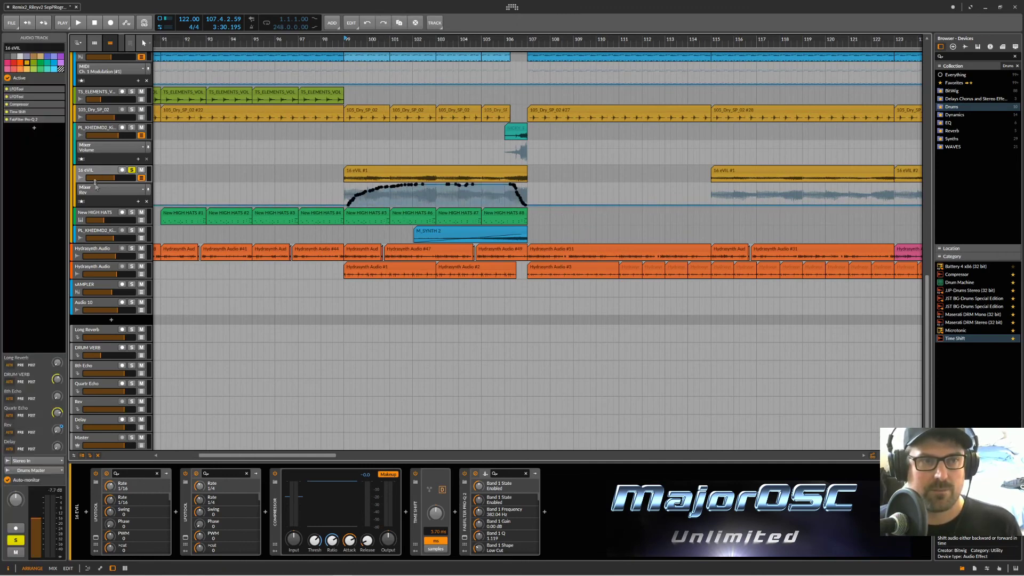
{"action": "left_click", "coordinate": [97, 173]}
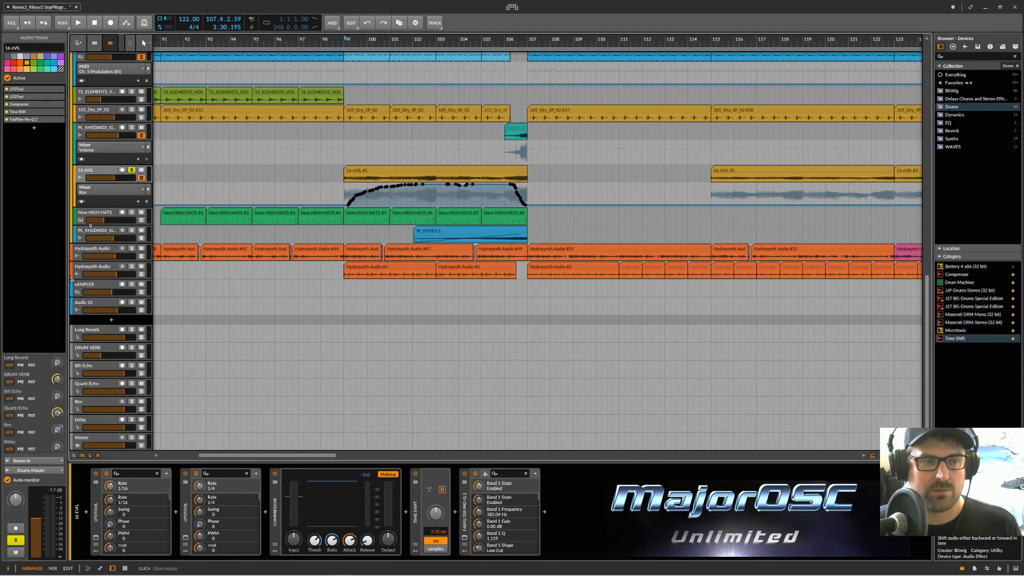
{"action": "left_click", "coordinate": [52, 363]}
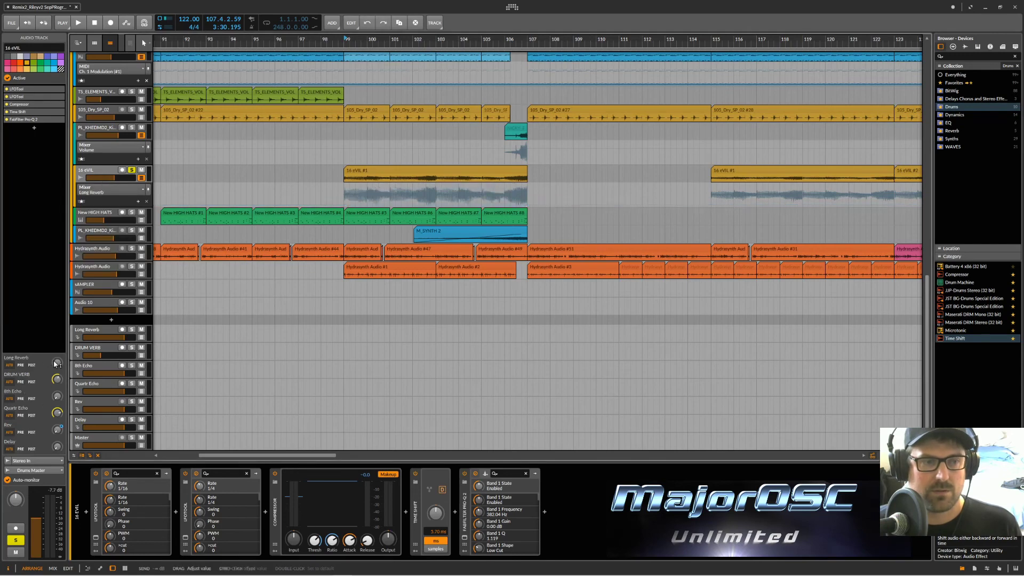
{"action": "left_click", "coordinate": [345, 196]}
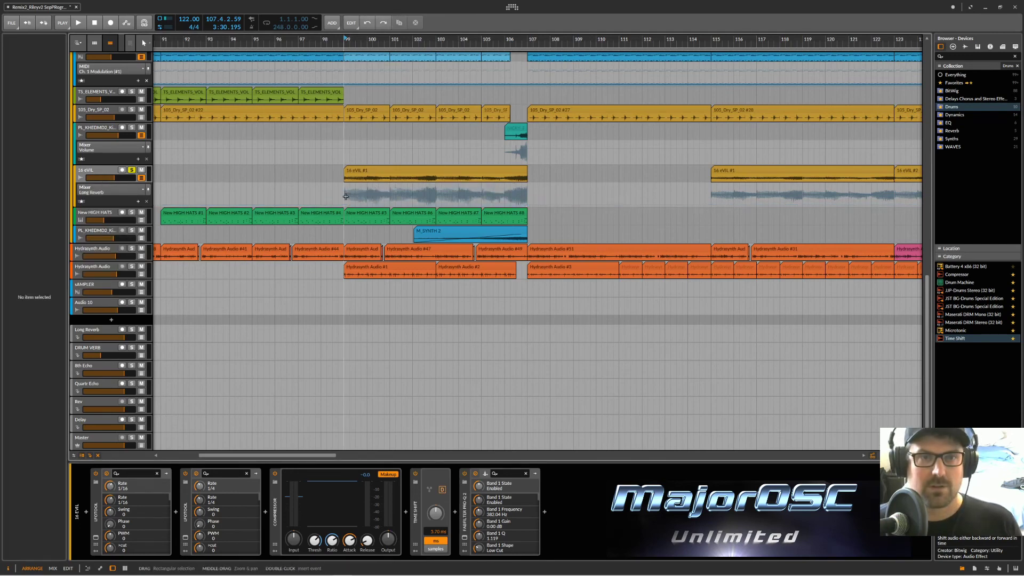
{"action": "key", "text": "ctrl+v"}
{"action": "key", "text": "space"}
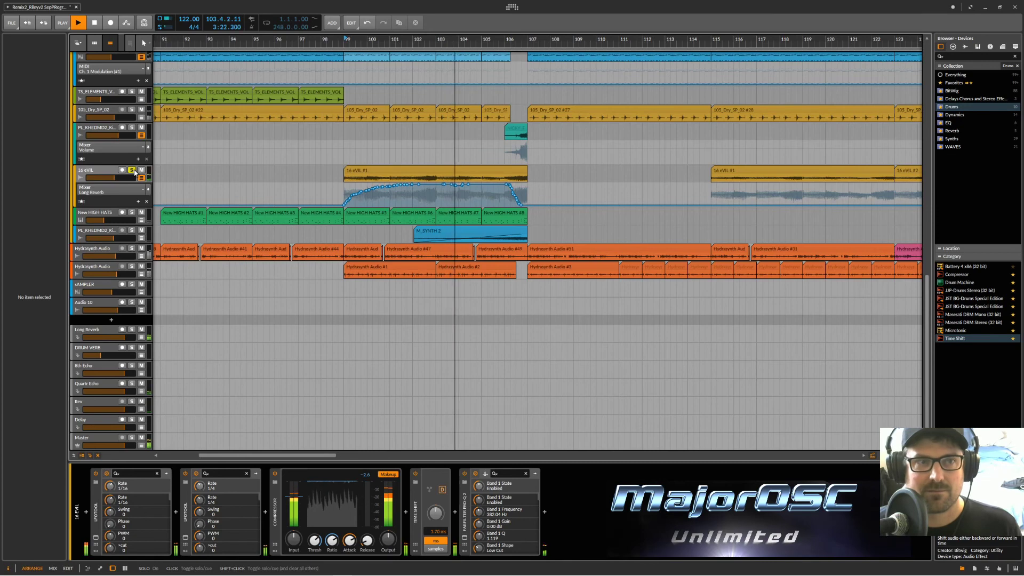
Replay the full mix from bar 99, open the 16 eVIL clip there for editing and adjust the gain of its audio events.
{"action": "key", "text": "space"}
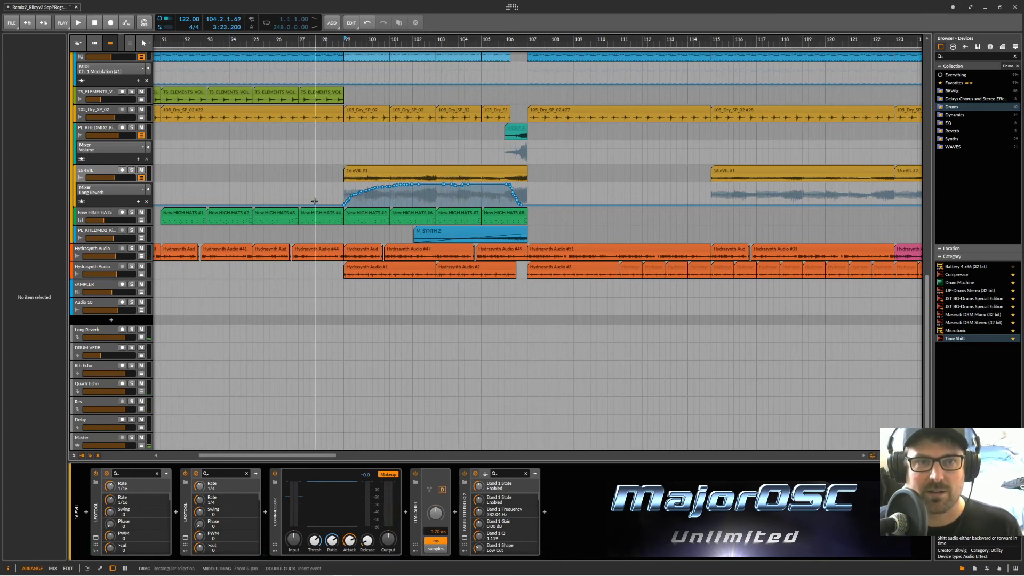
{"action": "key", "text": "space"}
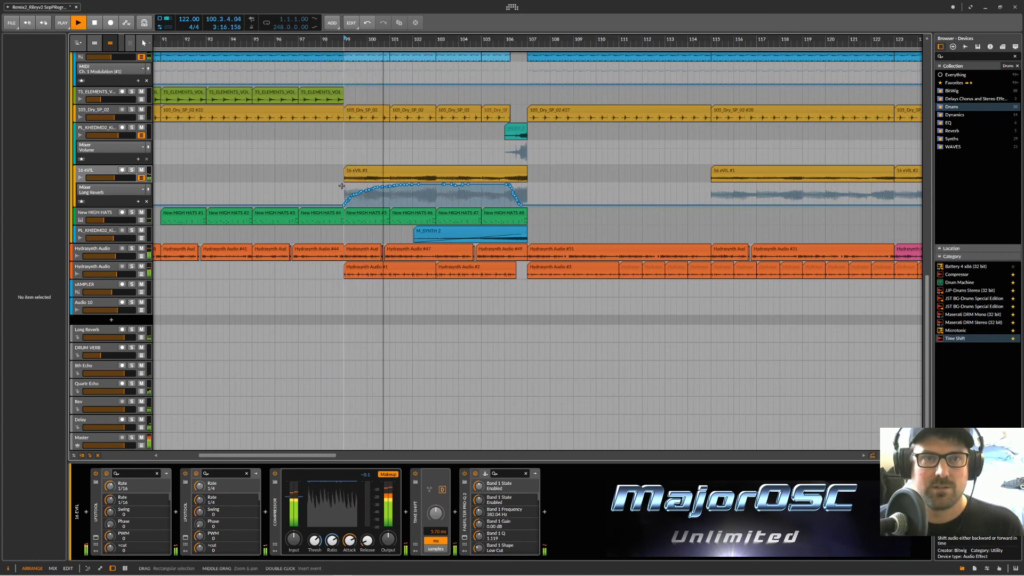
{"action": "double_click", "coordinate": [355, 176]}
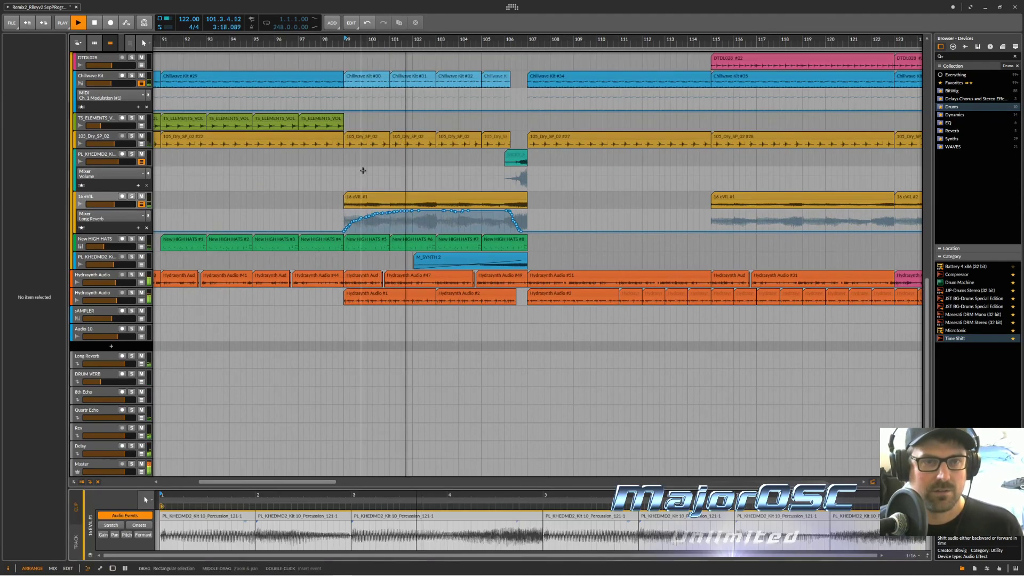
{"action": "left_click", "coordinate": [362, 170]}
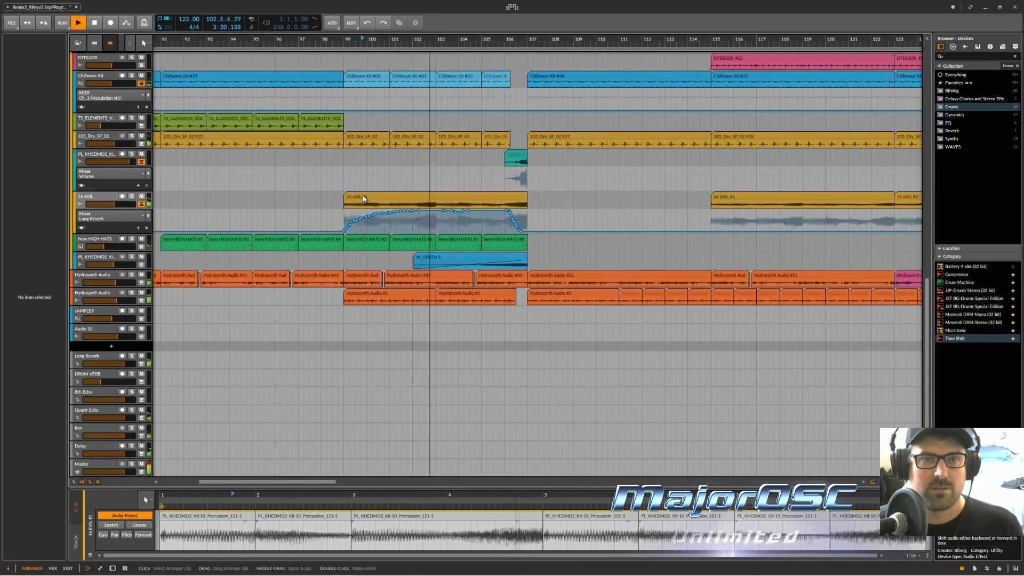
{"action": "left_click", "coordinate": [364, 198]}
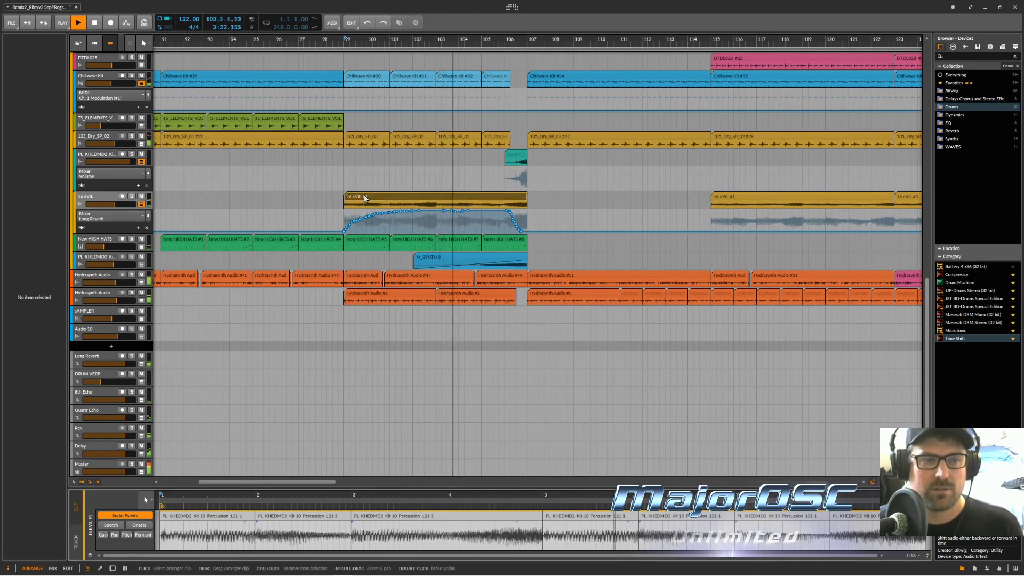
{"action": "key", "text": "i"}
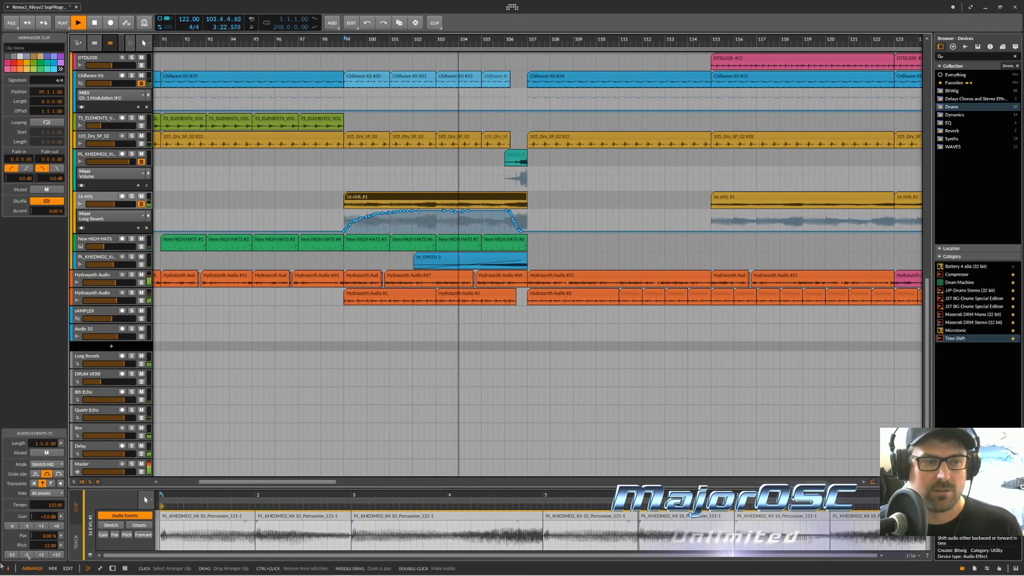
{"action": "double_click", "coordinate": [46, 517]}
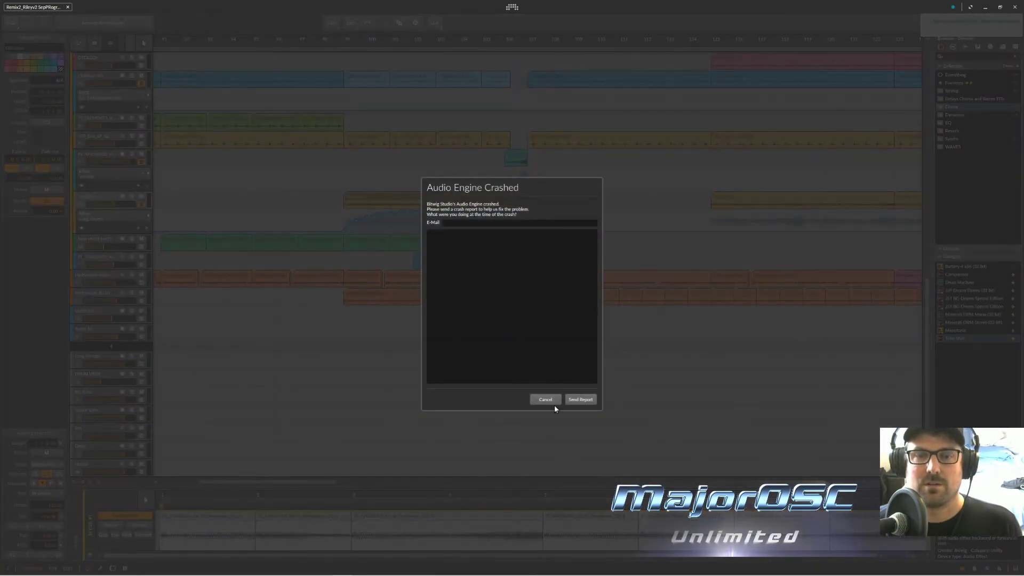
Dismiss the audio engine crash report without sending it and save the project.
{"action": "left_click", "coordinate": [544, 397]}
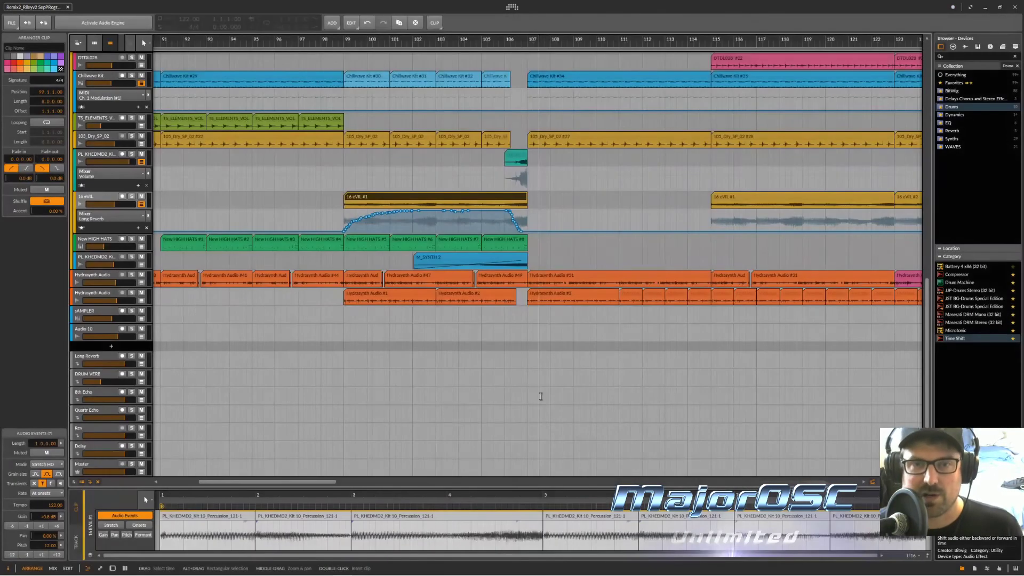
{"action": "key", "text": "ctrl+s"}
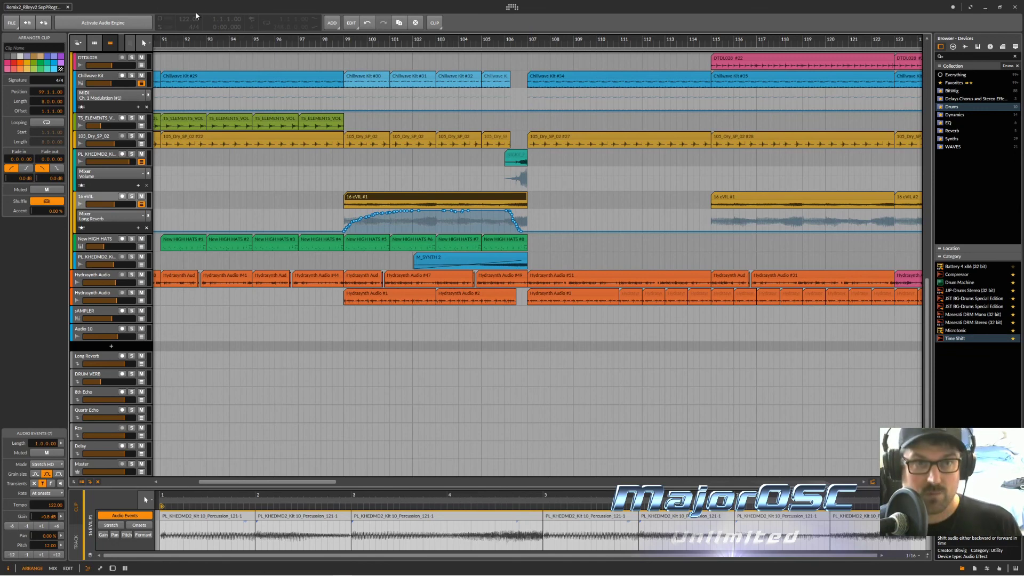
{"action": "key", "text": "ctrl+s"}
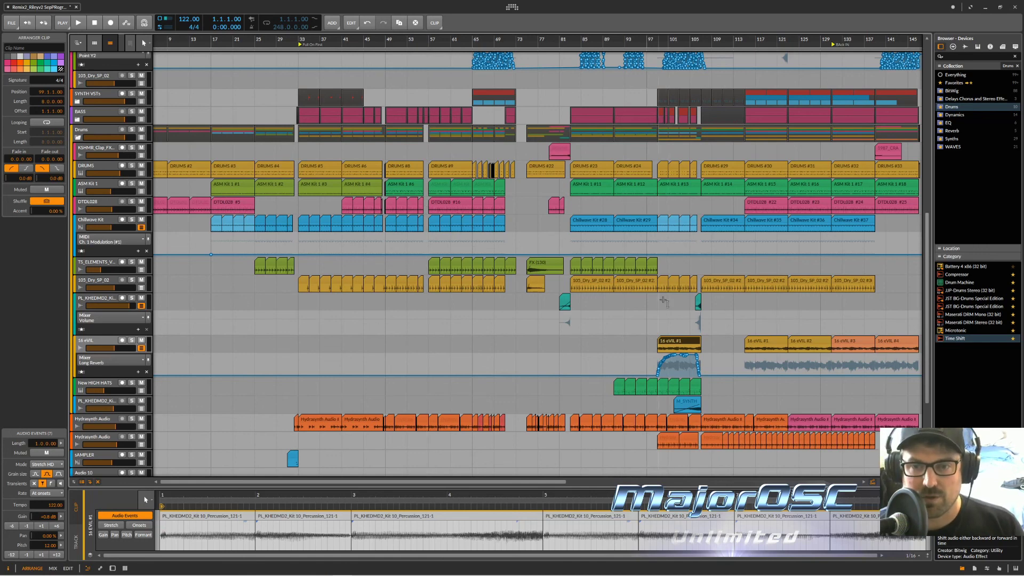
{"action": "left_click", "coordinate": [680, 341]}
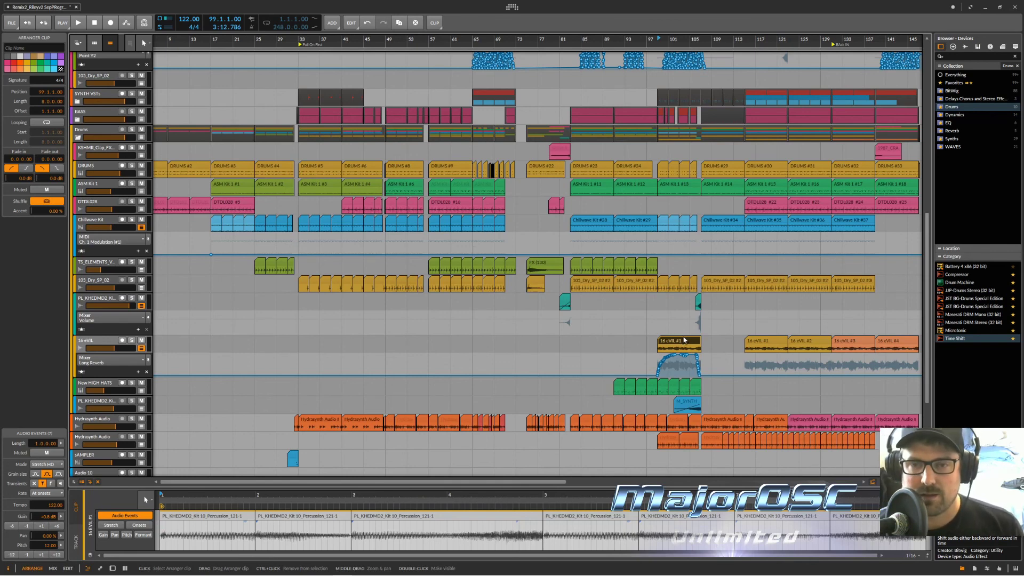
{"action": "key", "text": "alt+Tab"}
{"action": "key", "text": "alt+Tab"}
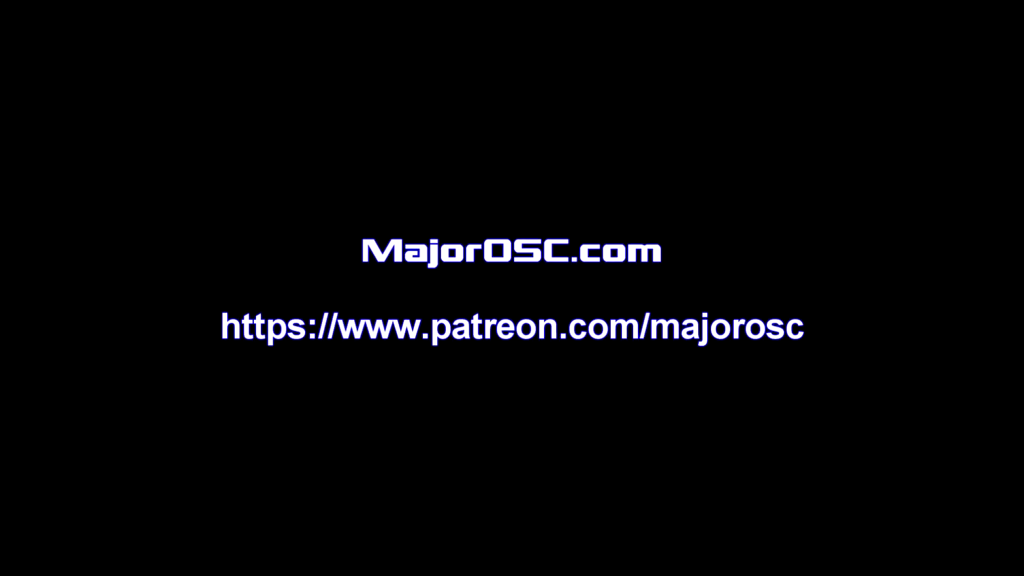